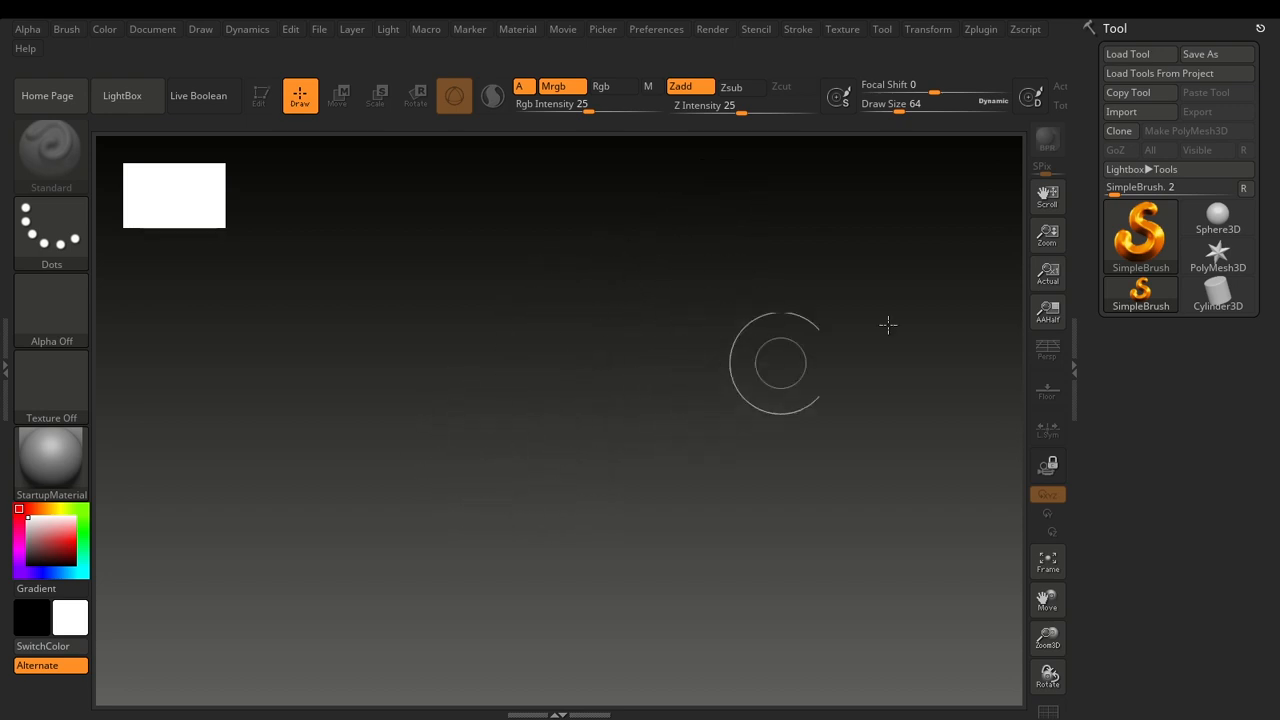
Draw a Sphere3D in the middle of the canvas, enter Edit mode and convert it to a PolyMesh3D.
{"action": "left_click", "coordinate": [1150, 250]}
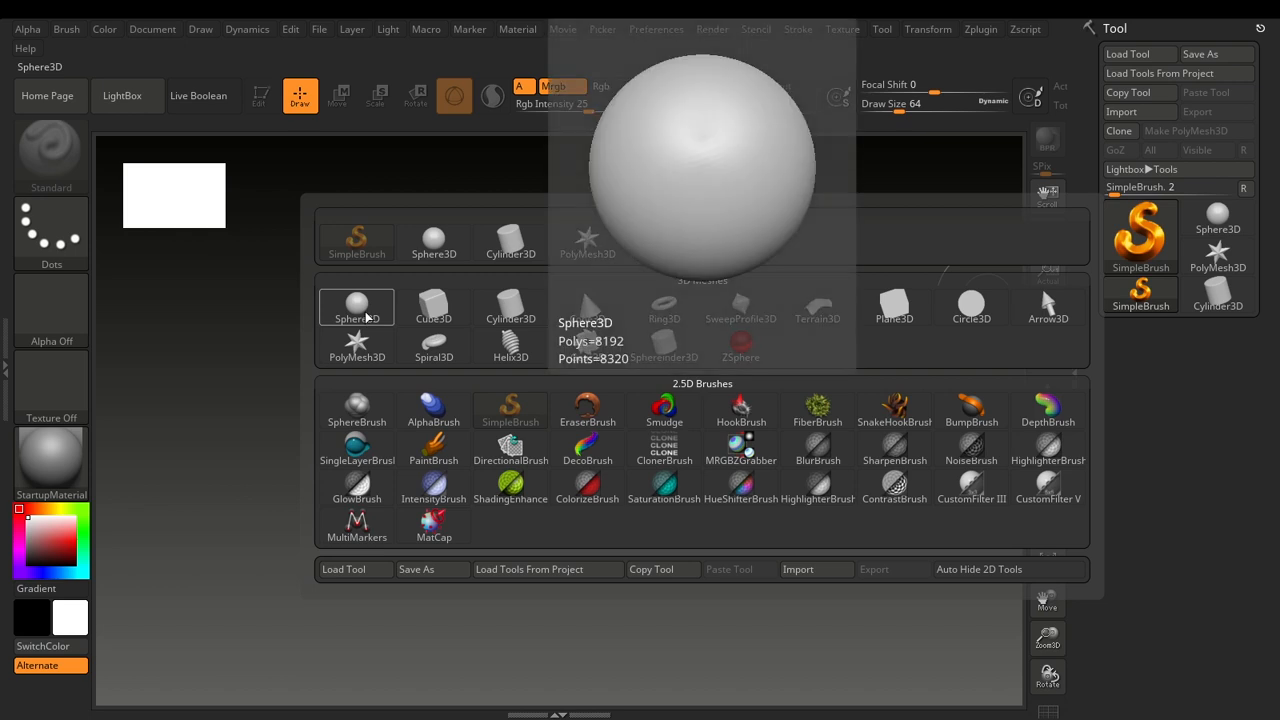
{"action": "left_click", "coordinate": [366, 316]}
{"action": "left_click_drag", "start_coordinate": [569, 374], "coordinate": [566, 531]}
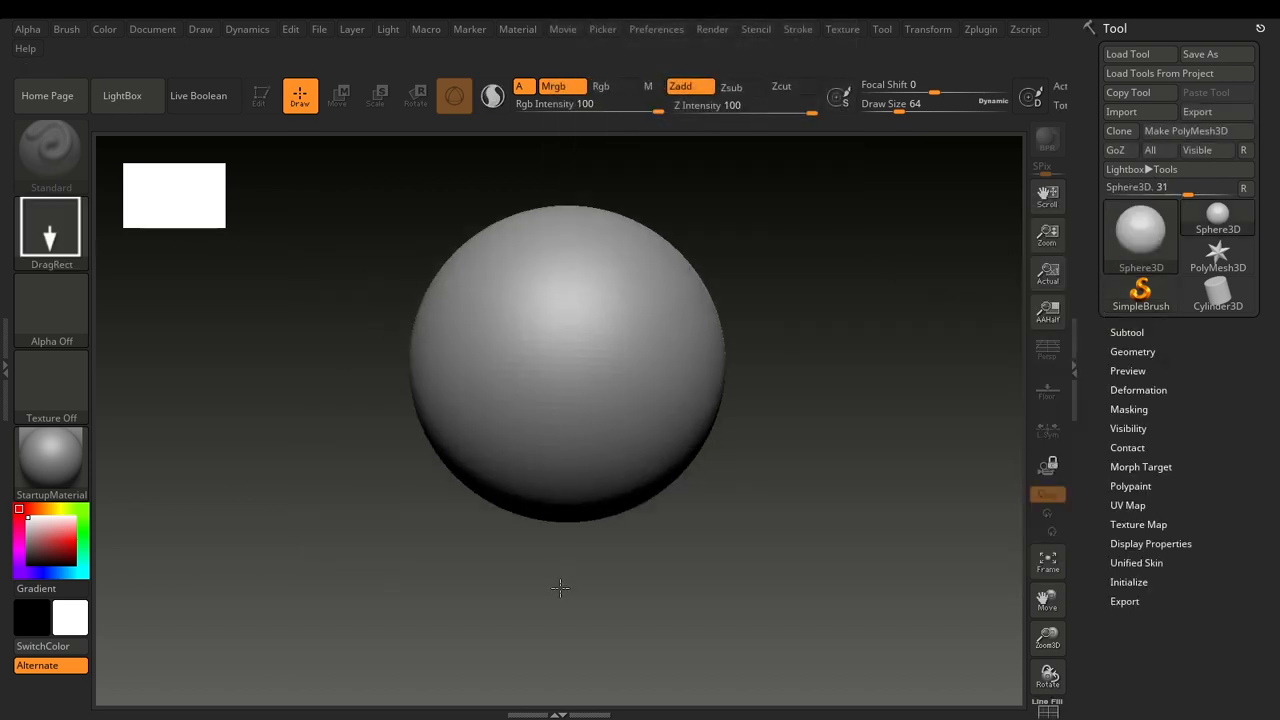
{"action": "key", "text": "t"}
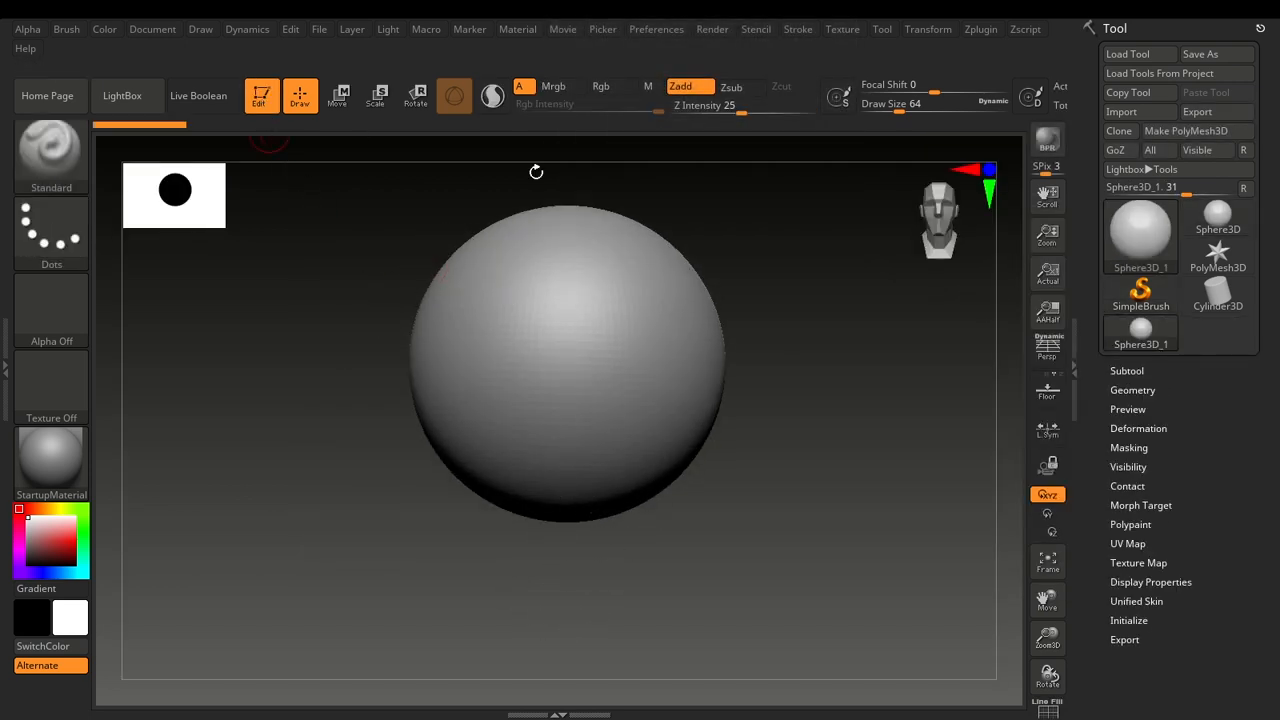
{"action": "left_click", "coordinate": [1186, 131]}
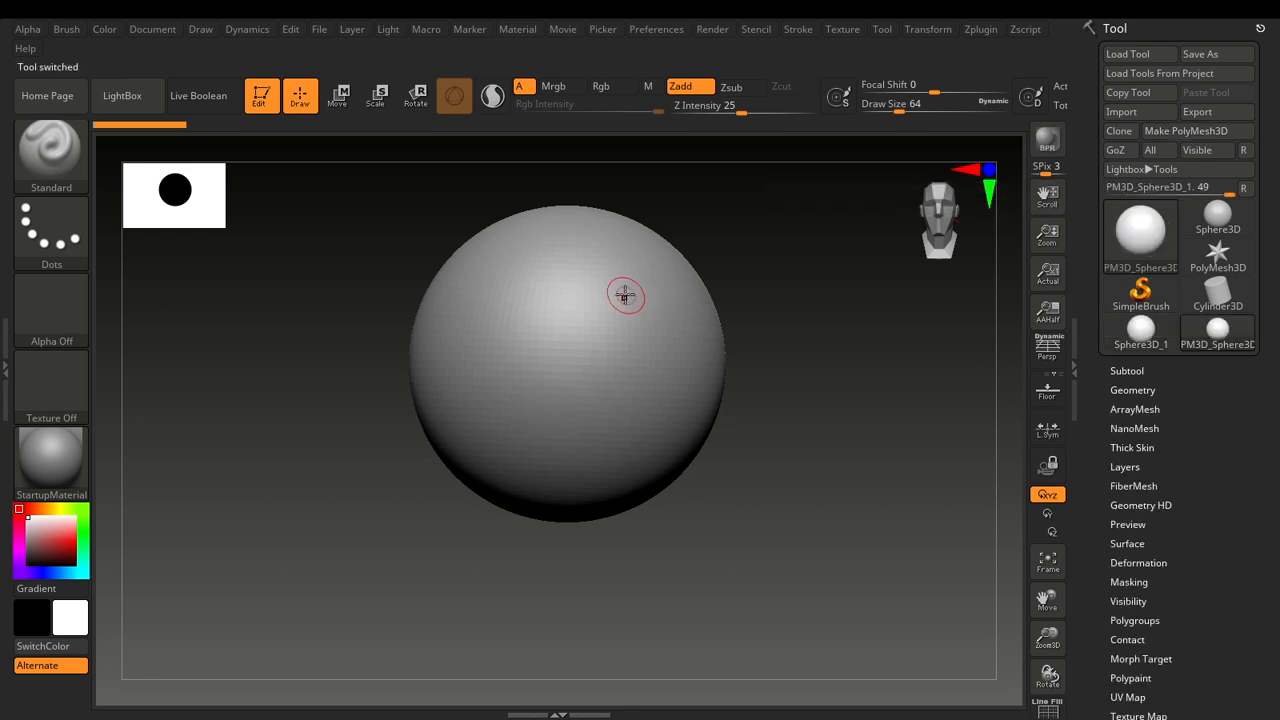
Try a Standard brush stroke on the front of the sphere and undo it.
{"action": "mouse_move", "coordinate": [568, 366]}
{"action": "left_mouse_down"}
{"action": "mouse_move", "coordinate": [583, 322]}
{"action": "mouse_move", "coordinate": [619, 322]}
{"action": "left_mouse_up"}
{"action": "key", "text": "ctrl+z"}
{"action": "mouse_move", "coordinate": [785, 497]}
{"action": "left_mouse_down", "text": "alt"}
{"action": "mouse_move", "coordinate": [774, 411]}
{"action": "mouse_move", "coordinate": [791, 407]}
{"action": "left_mouse_up", "text": "alt"}
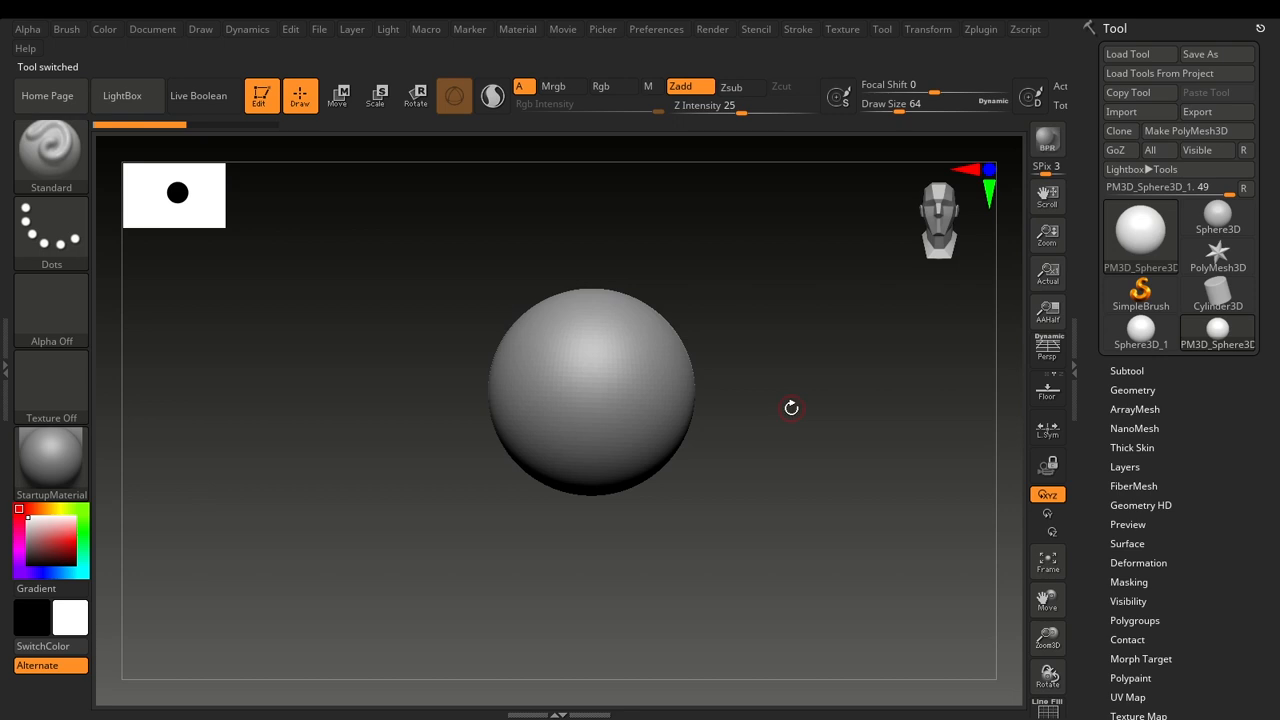
Choose the Clay brush from the brushes starting with C.
{"action": "key", "text": "b"}
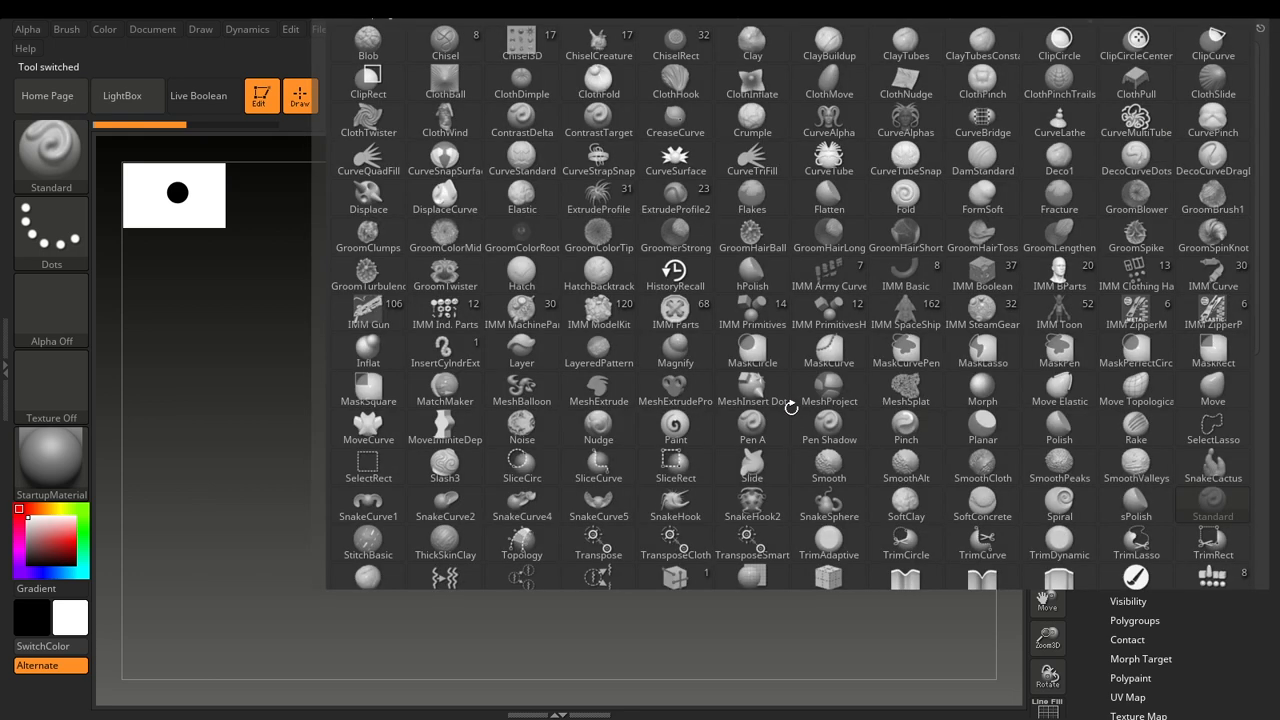
{"action": "key", "text": "c"}
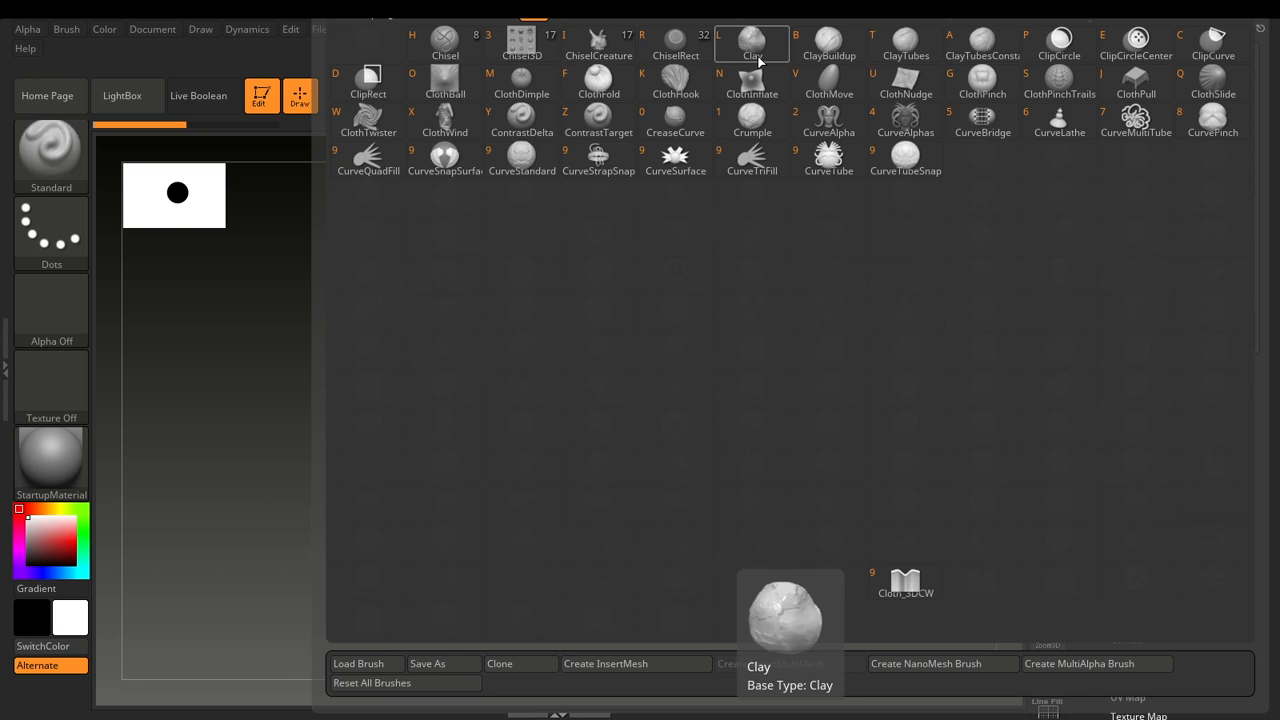
{"action": "left_click", "coordinate": [752, 42]}
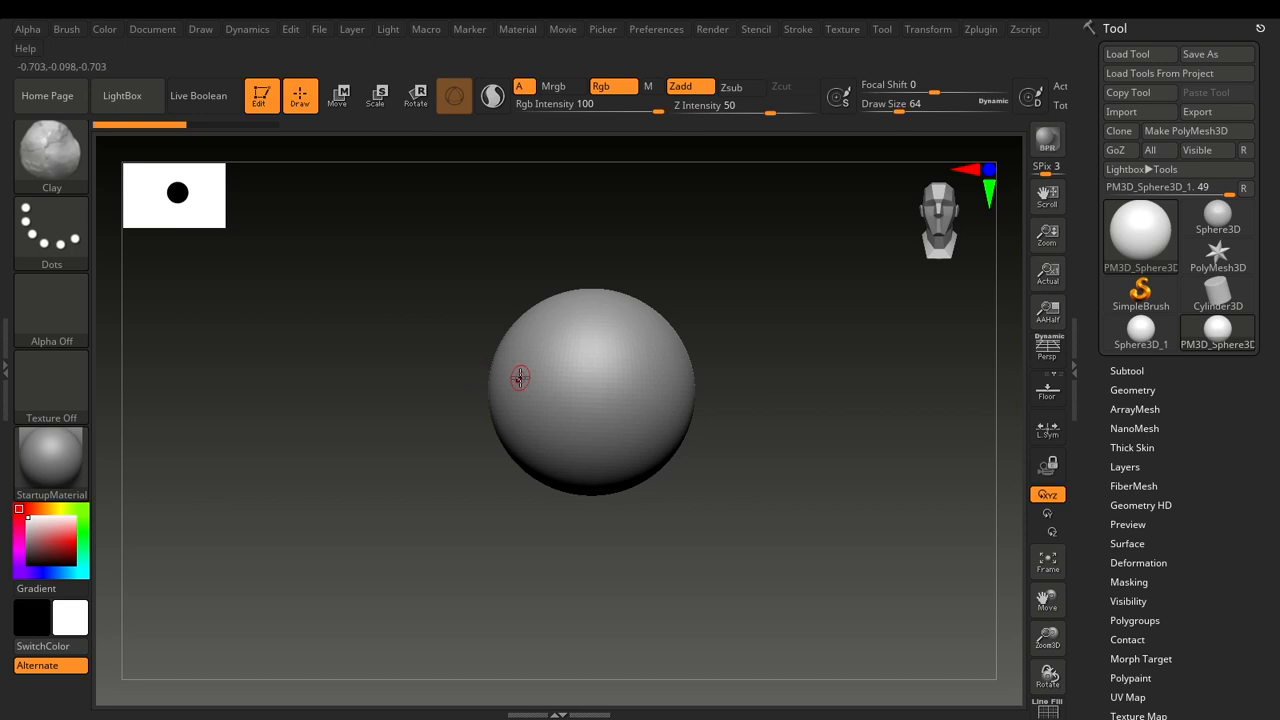
Switch to the Move brush from the brushes starting with M.
{"action": "key", "text": "b"}
{"action": "key", "text": "m"}
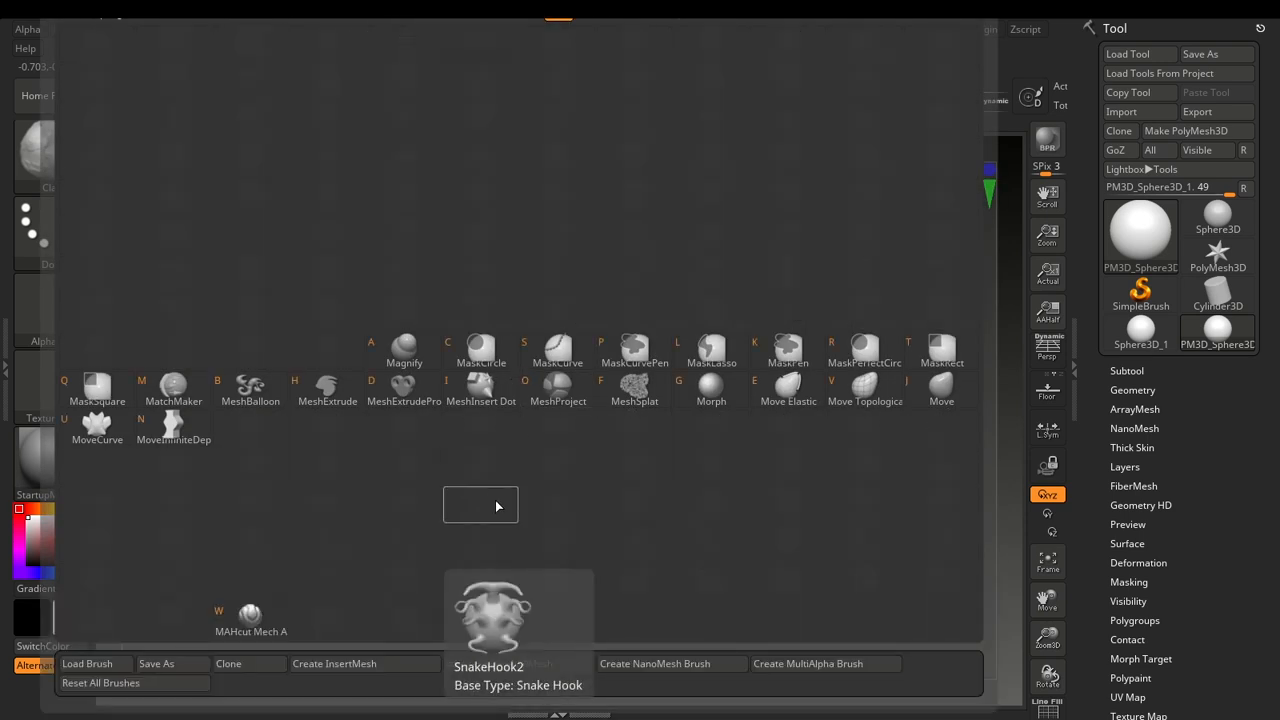
{"action": "left_click", "coordinate": [932, 398]}
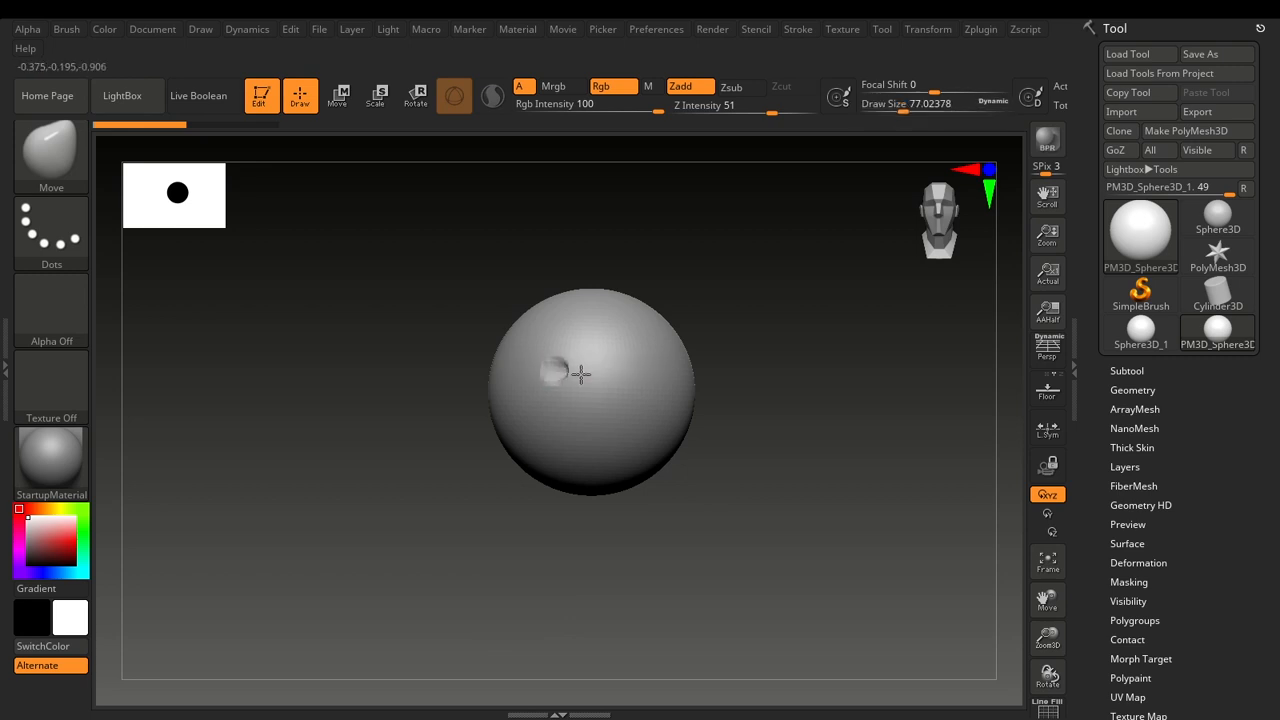
Undo the test stroke on the sphere and enlarge the brush draw size to about 262.
{"action": "key", "text": "ctrl"}
{"action": "key", "text": "s"}
{"action": "mouse_move", "coordinate": [586, 359]}
{"action": "left_mouse_down"}
{"action": "mouse_move", "coordinate": [651, 353]}
{"action": "mouse_move", "coordinate": [625, 350]}
{"action": "left_mouse_up"}
{"action": "key", "text": "s"}
{"action": "left_click", "coordinate": [623, 354]}
{"action": "key", "text": "s"}
{"action": "key", "text": "s"}
{"action": "mouse_move", "coordinate": [632, 343]}
{"action": "left_mouse_down"}
{"action": "mouse_move", "coordinate": [666, 377]}
{"action": "mouse_move", "coordinate": [629, 377]}
{"action": "left_mouse_up"}
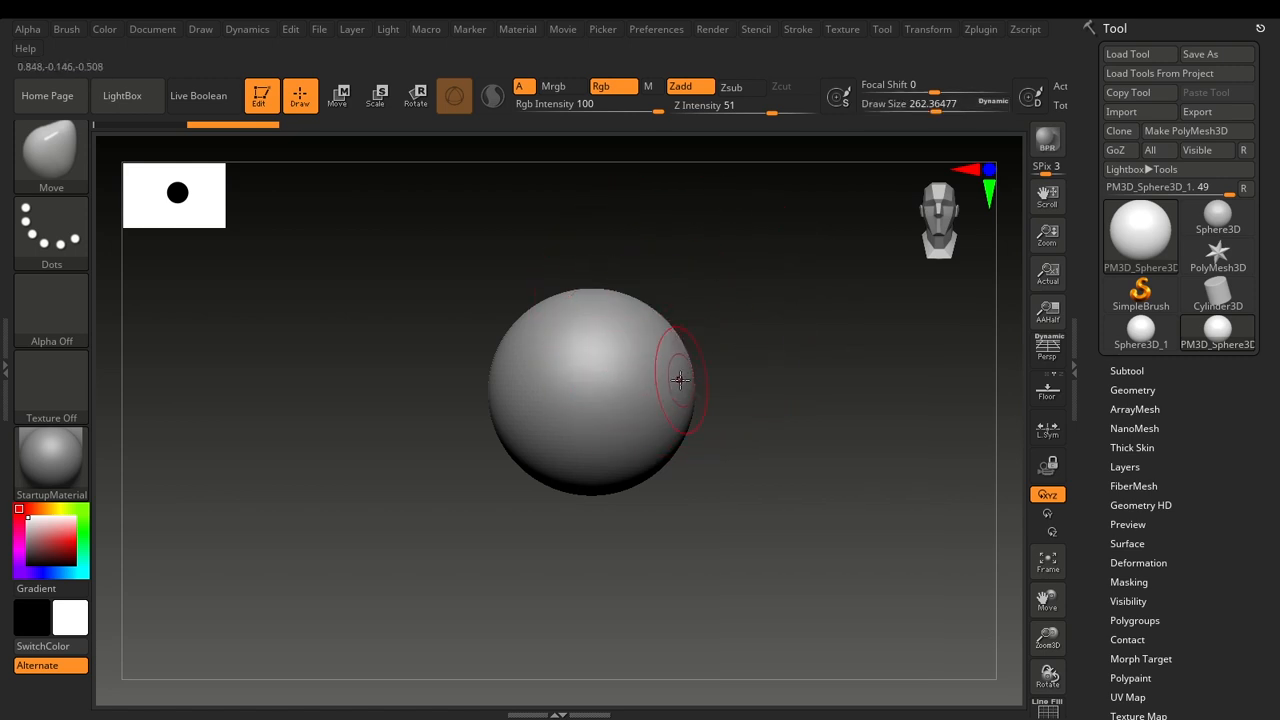
Expand the side tray so that the docked Brush palette is open.
{"action": "key", "text": "b"}
{"action": "left_click", "coordinate": [5, 370]}
{"action": "left_click", "coordinate": [205, 368]}
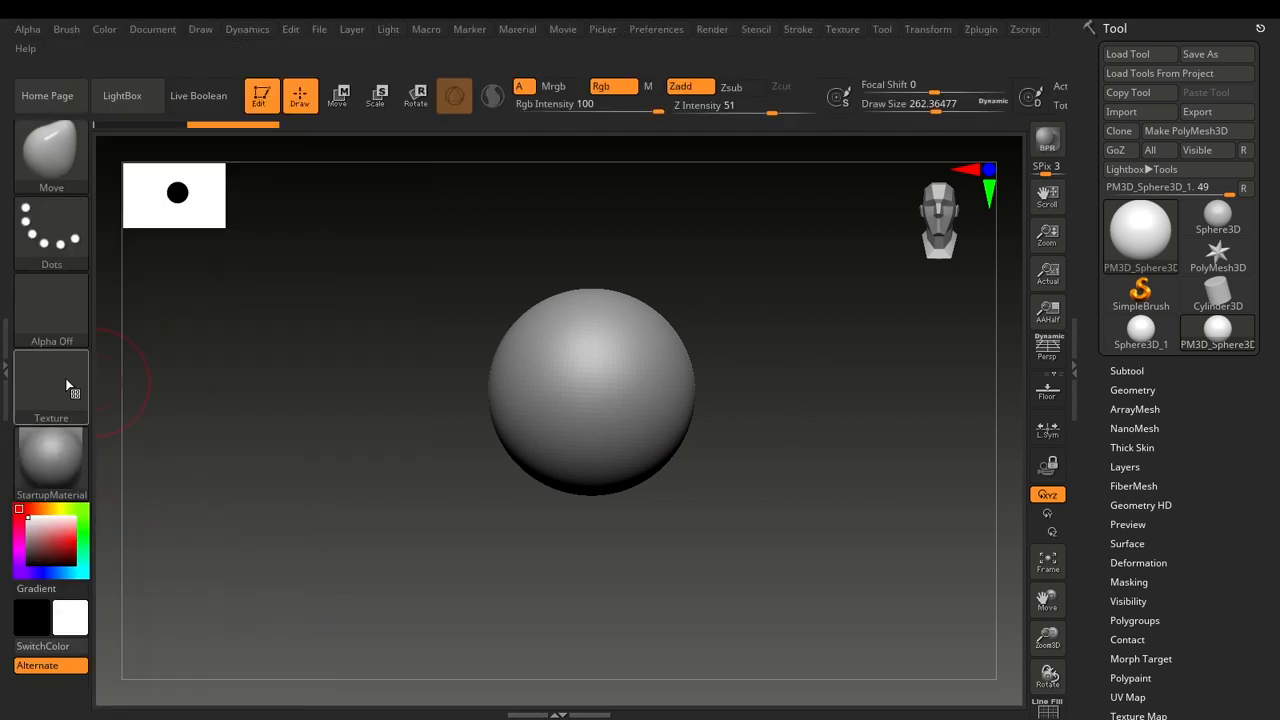
{"action": "double_click", "coordinate": [8, 367]}
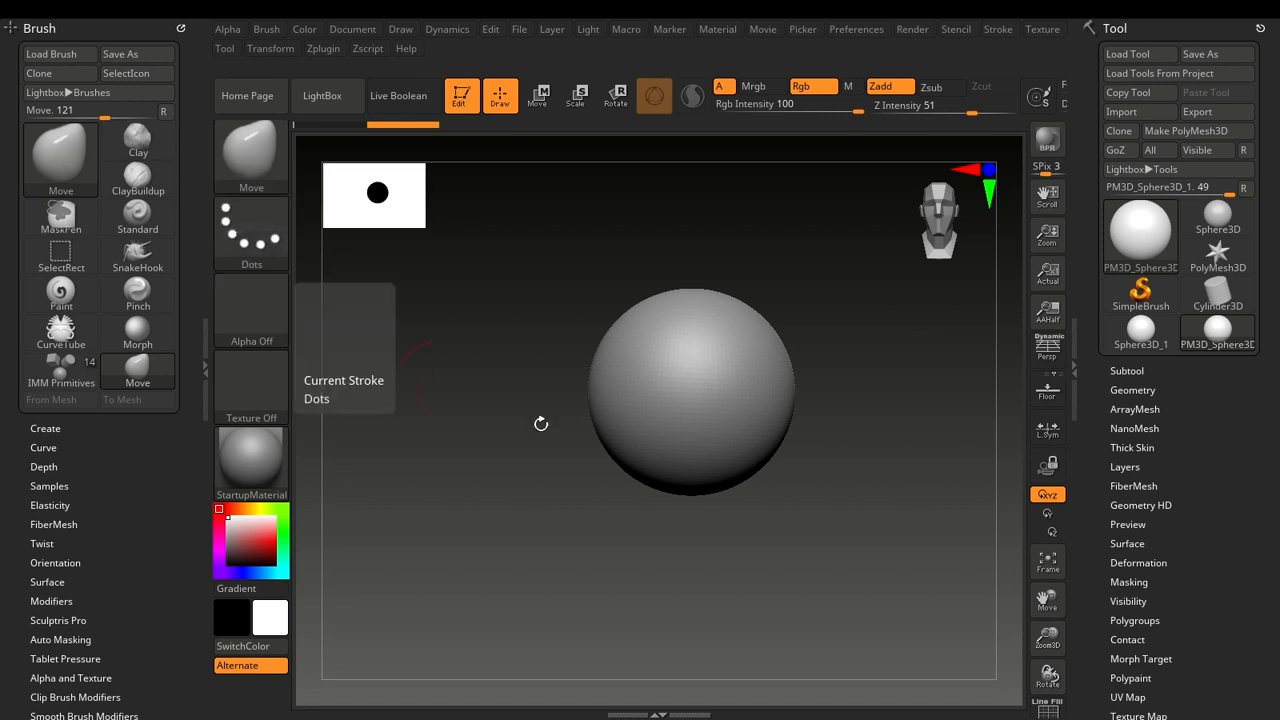
Select the Clay brush in the docked Brush palette, collapse the tray and sculpt a raised spot on the sphere's front.
{"action": "left_click", "coordinate": [140, 145]}
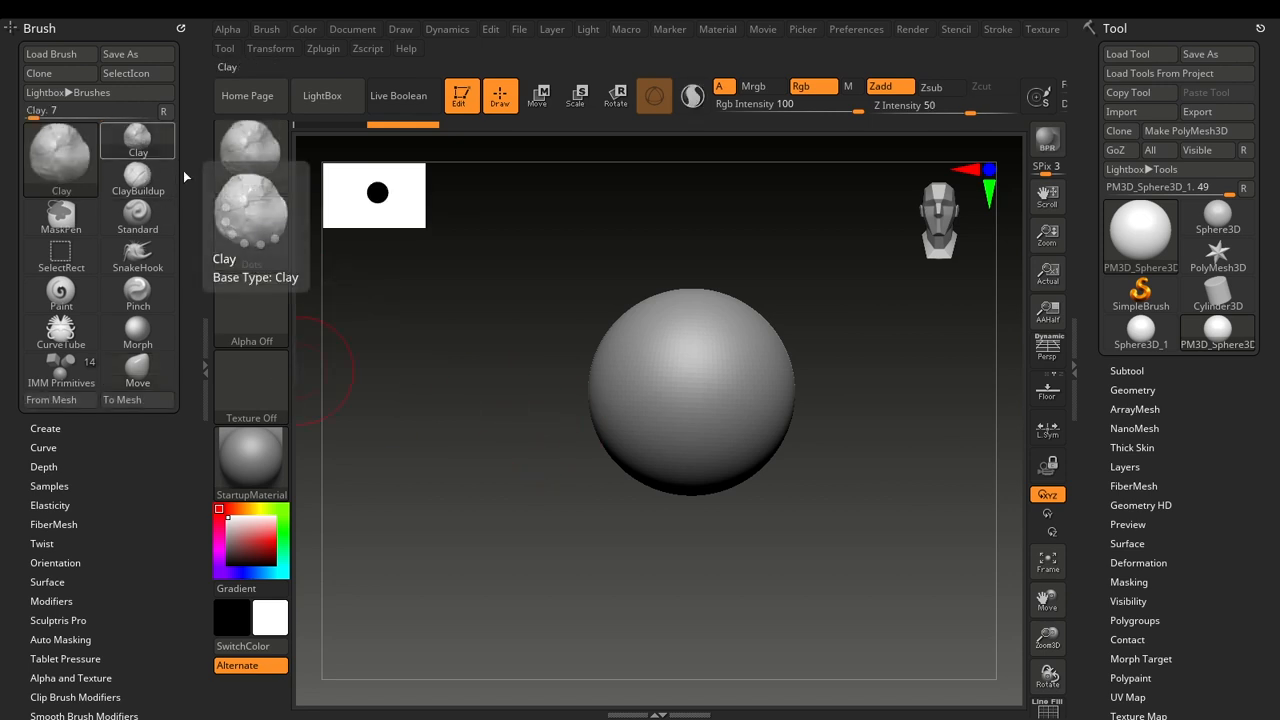
{"action": "left_click", "coordinate": [206, 363]}
{"action": "left_click_drag", "start_coordinate": [600, 398], "coordinate": [603, 387]}
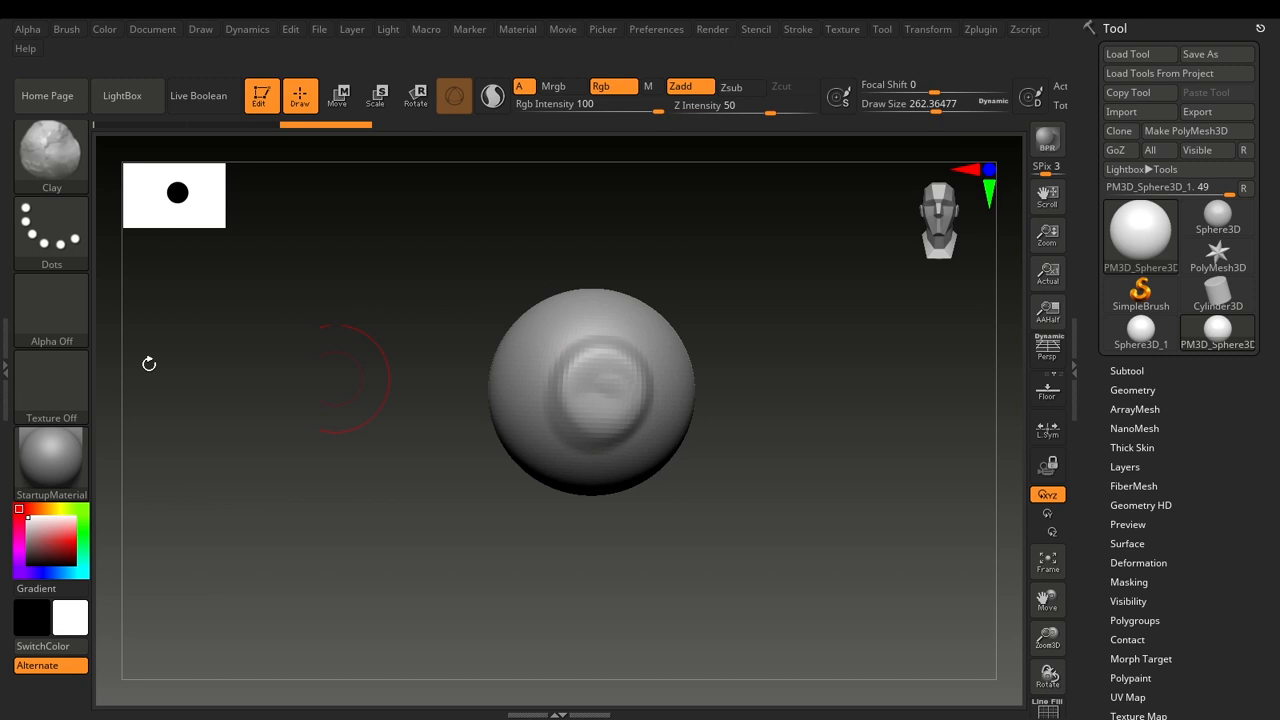
Reopen the docked Brush palette, select the Move brush and collapse the tray.
{"action": "left_click", "coordinate": [5, 370]}
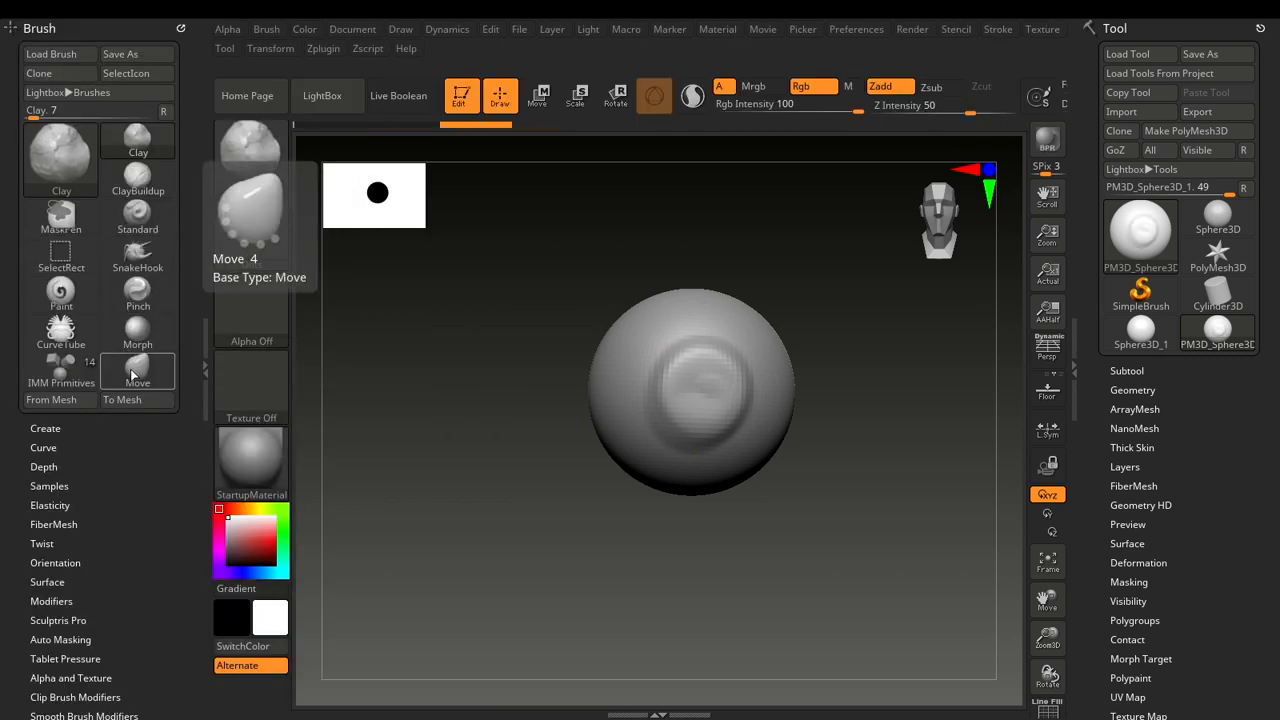
{"action": "left_click", "coordinate": [137, 368]}
{"action": "left_click", "coordinate": [204, 366]}
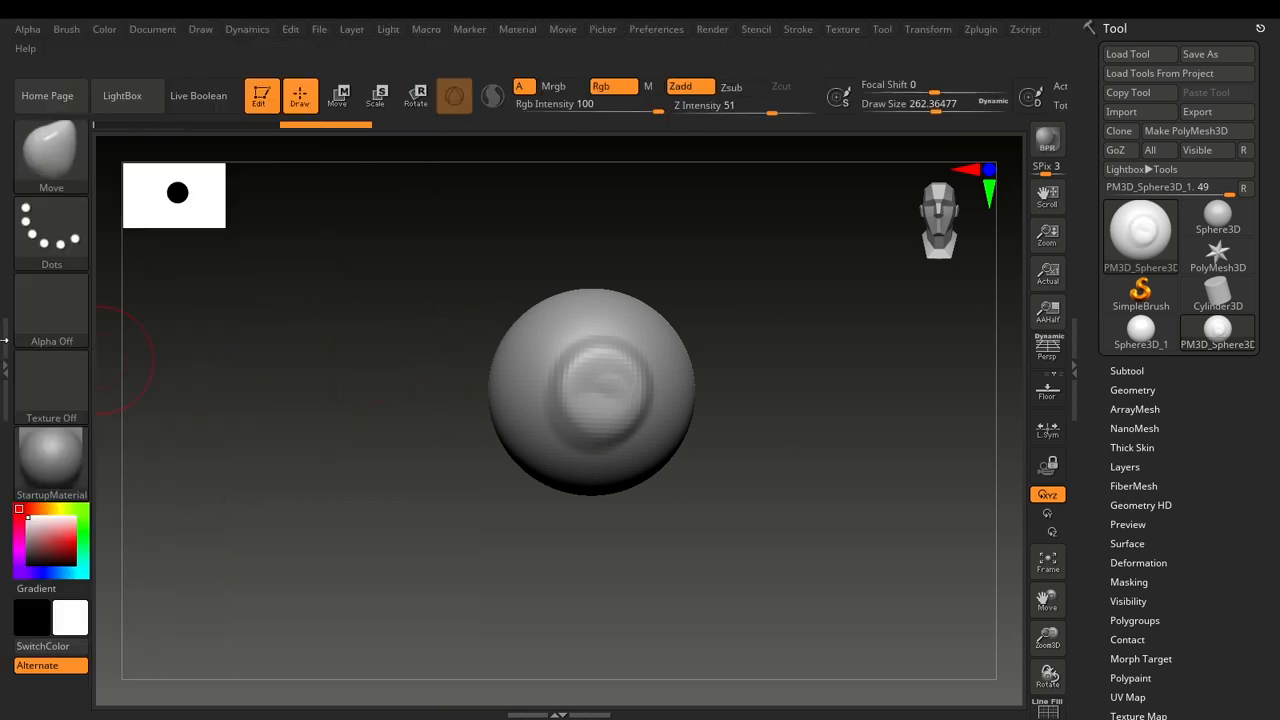
Expand the docked Brush palette and switch back to the Clay brush, leaving the tray open.
{"action": "left_click", "coordinate": [5, 340]}
{"action": "left_click", "coordinate": [138, 140]}
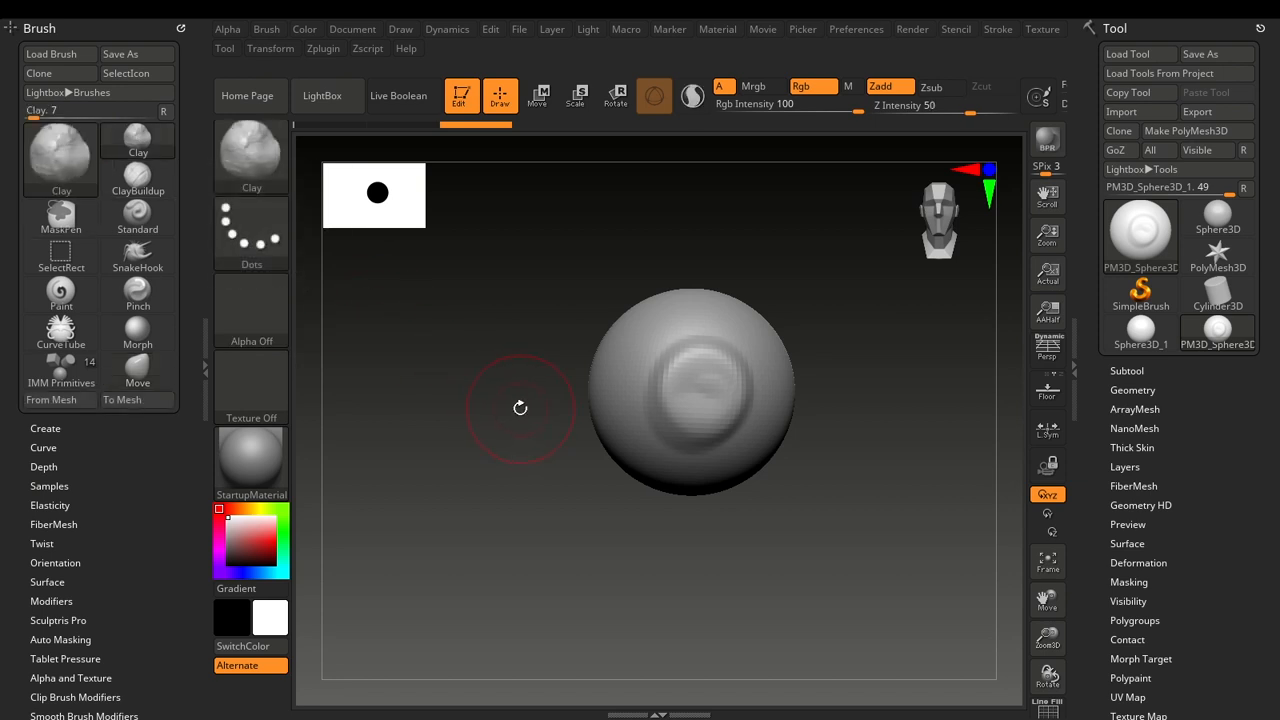
{"action": "mouse_move", "coordinate": [520, 408]}
{"action": "left_mouse_down"}
{"action": "mouse_move", "coordinate": [457, 406]}
{"action": "mouse_move", "coordinate": [500, 434]}
{"action": "left_mouse_up"}
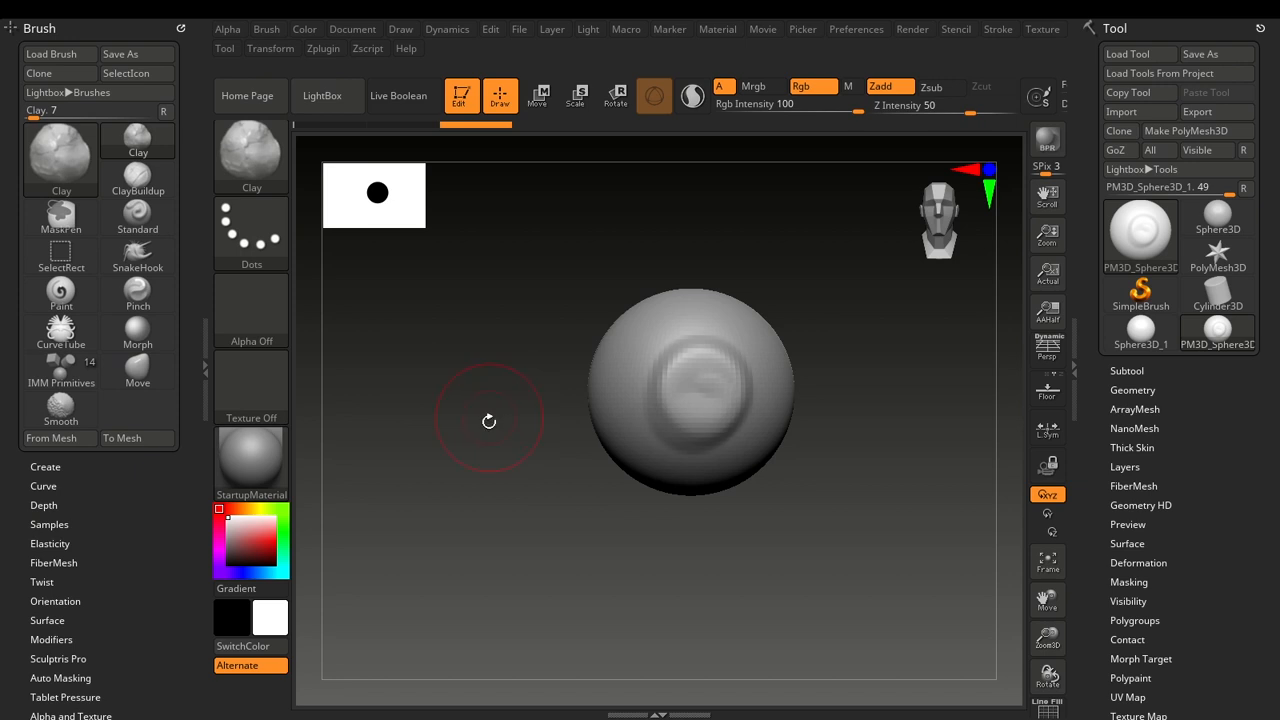
{"action": "left_click_drag", "start_coordinate": [518, 412], "coordinate": [449, 440], "text": "alt"}
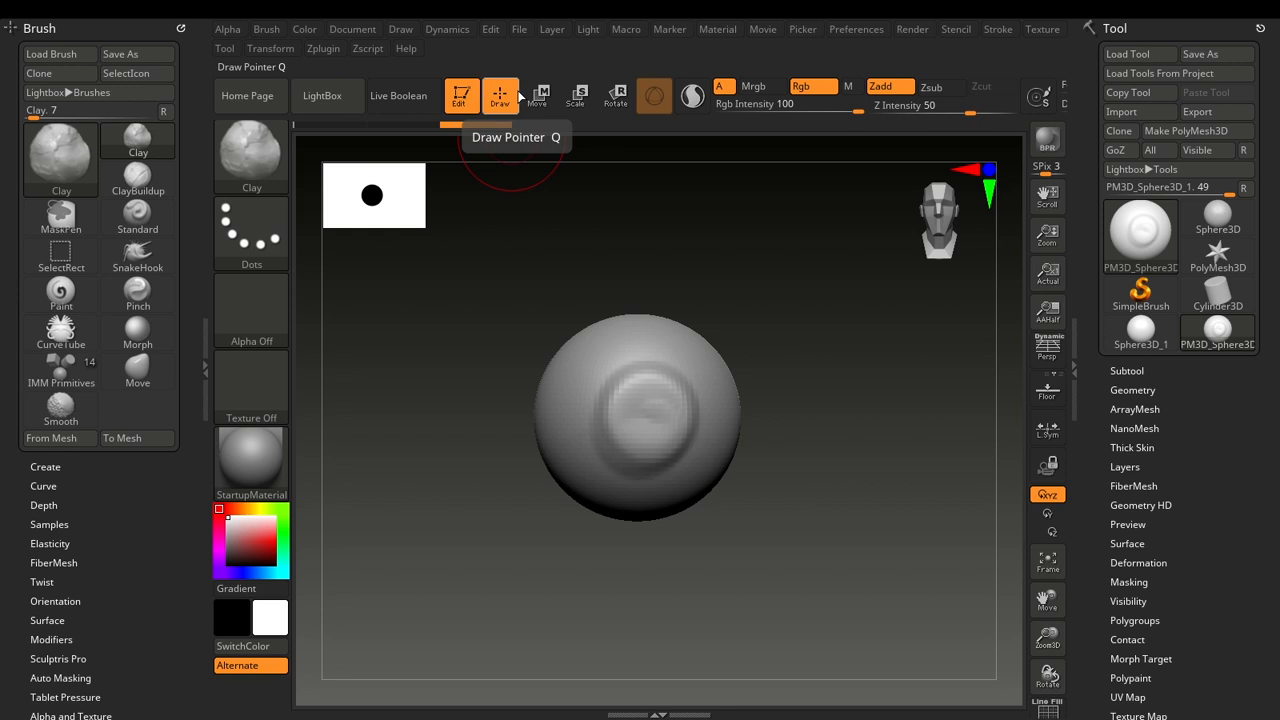
Assign hotkey 1 to the Clay brush, accepting the reassignment, and test it by switching from Move back to Clay.
{"action": "key", "text": "ctrl"}
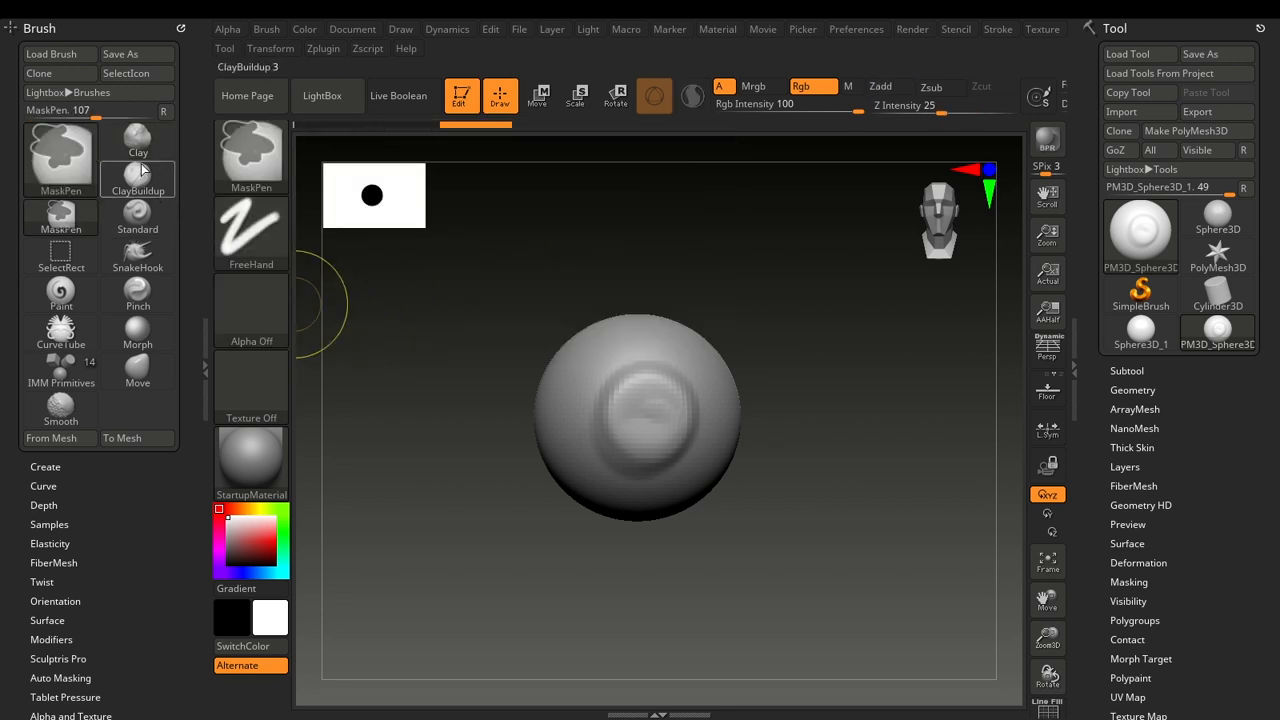
{"action": "left_click", "coordinate": [141, 158], "text": "ctrl+alt"}
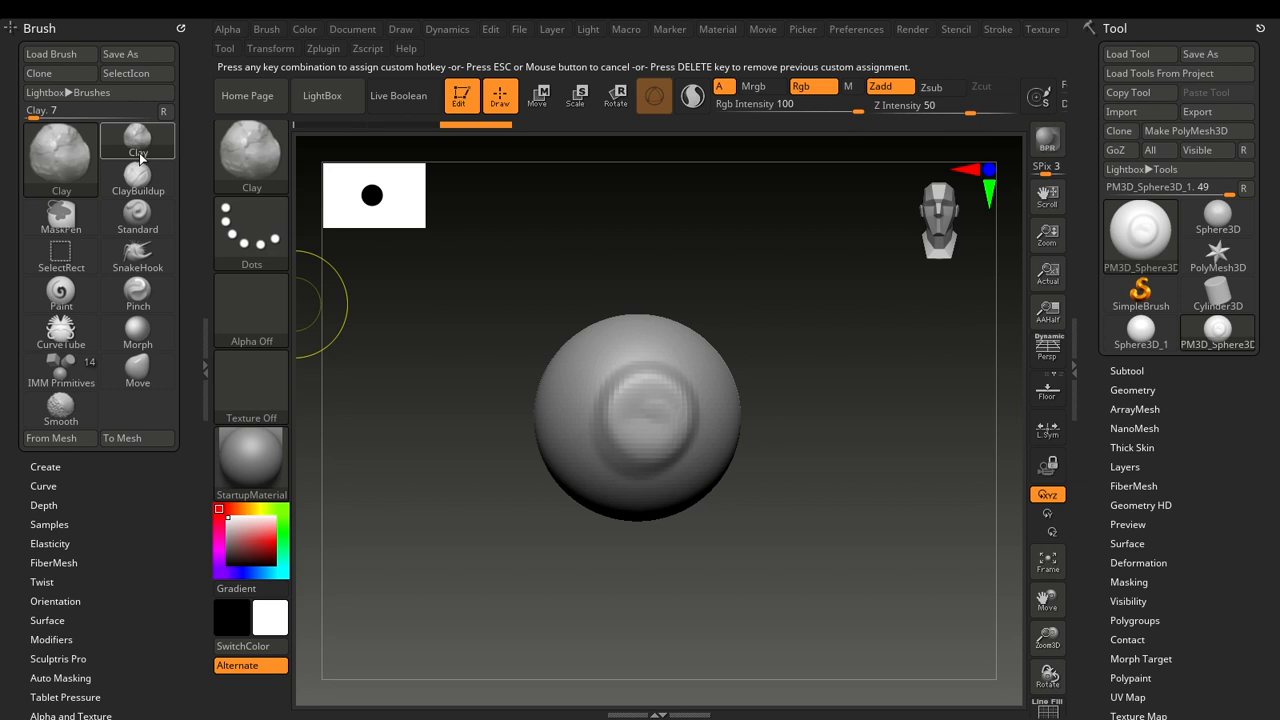
{"action": "key", "text": "1"}
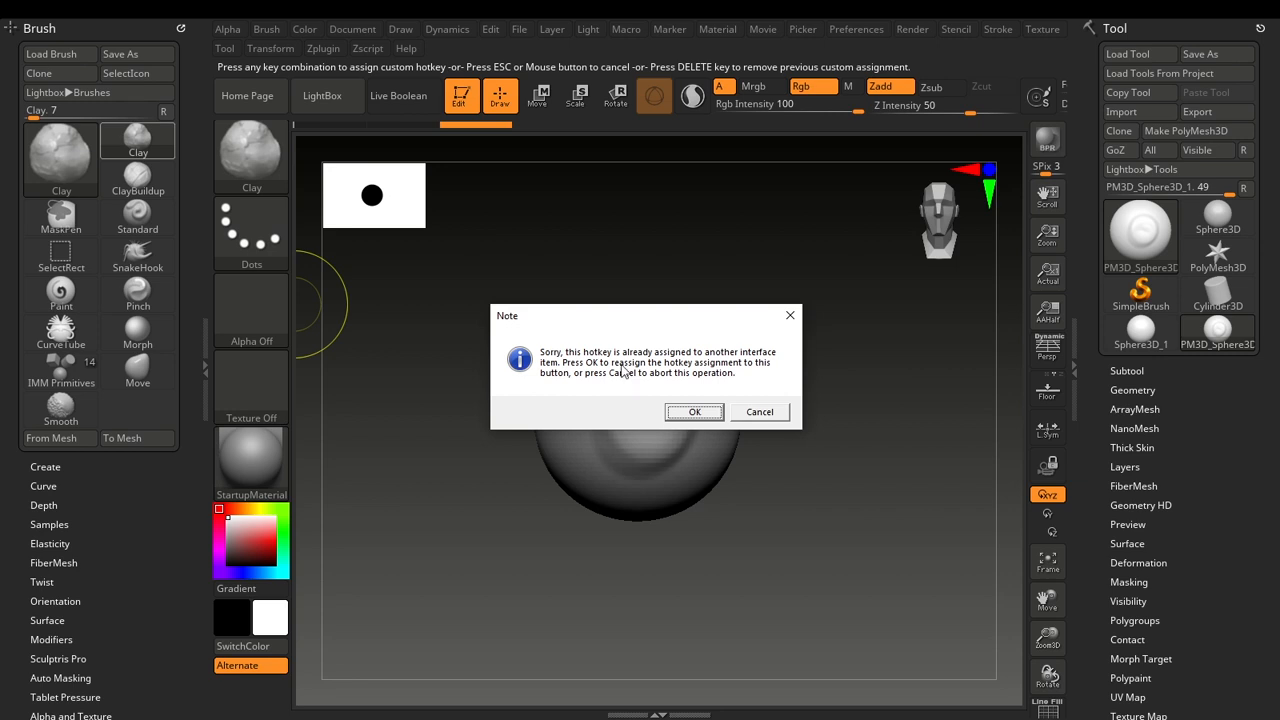
{"action": "left_click", "coordinate": [677, 419]}
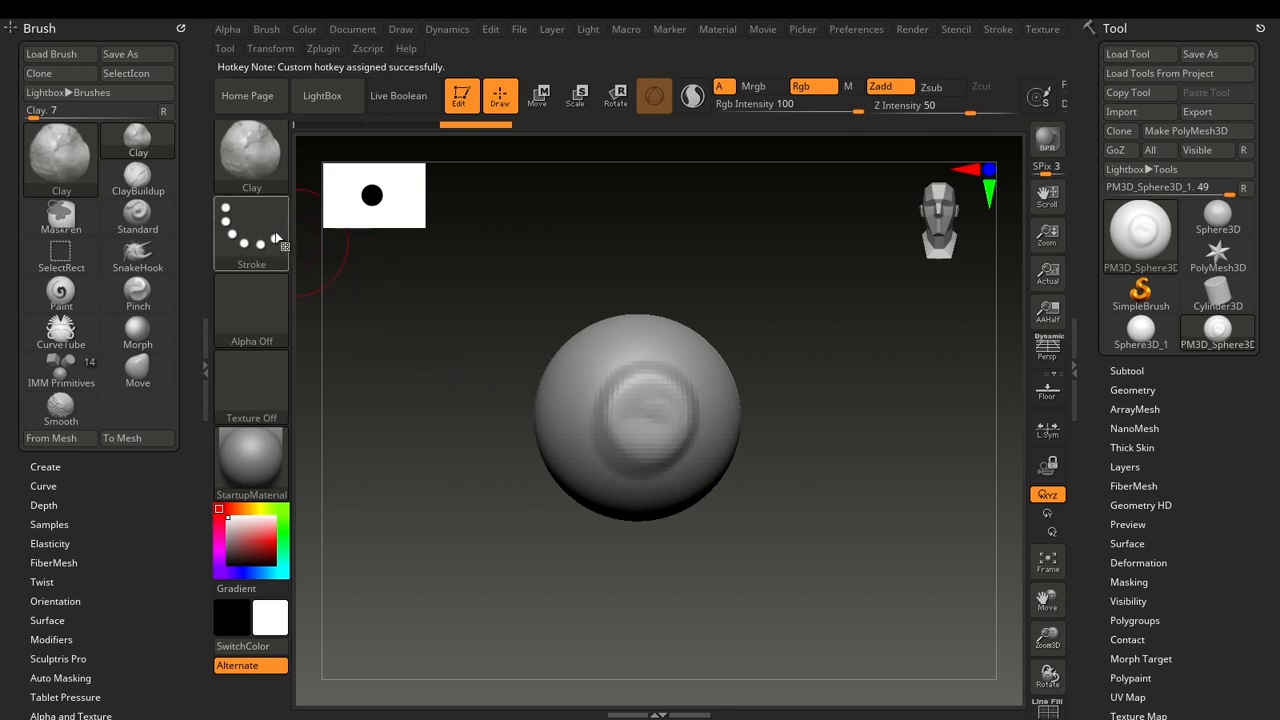
{"action": "left_click", "coordinate": [138, 370]}
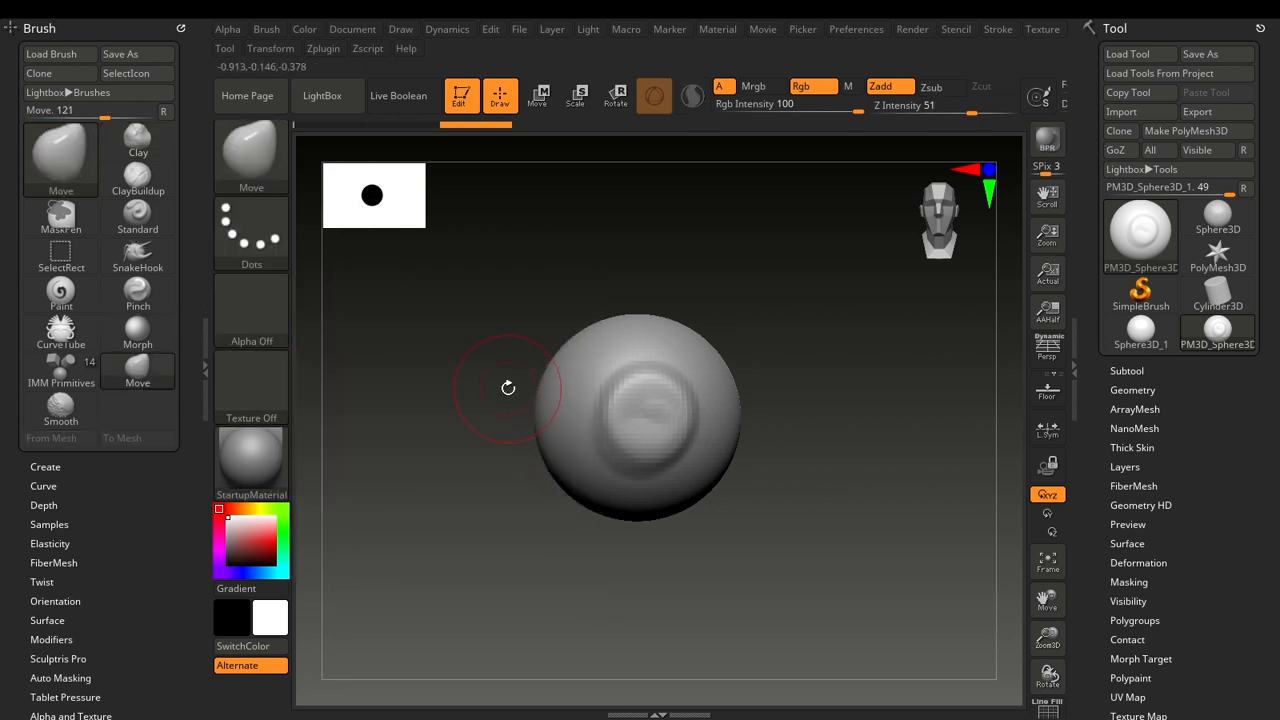
{"action": "key", "text": "1"}
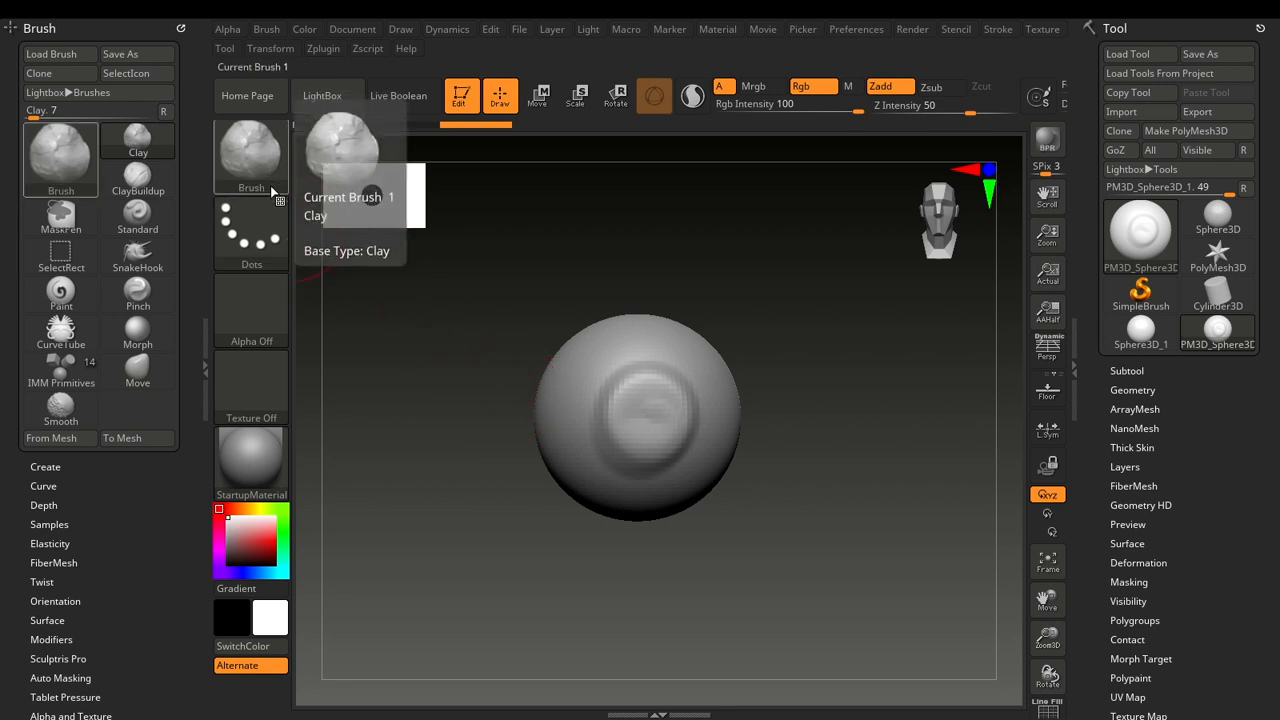
Assign hotkey 4 to the Move brush, and cancel a second hotkey assignment on it.
{"action": "left_click", "coordinate": [149, 387], "text": "ctrl+alt"}
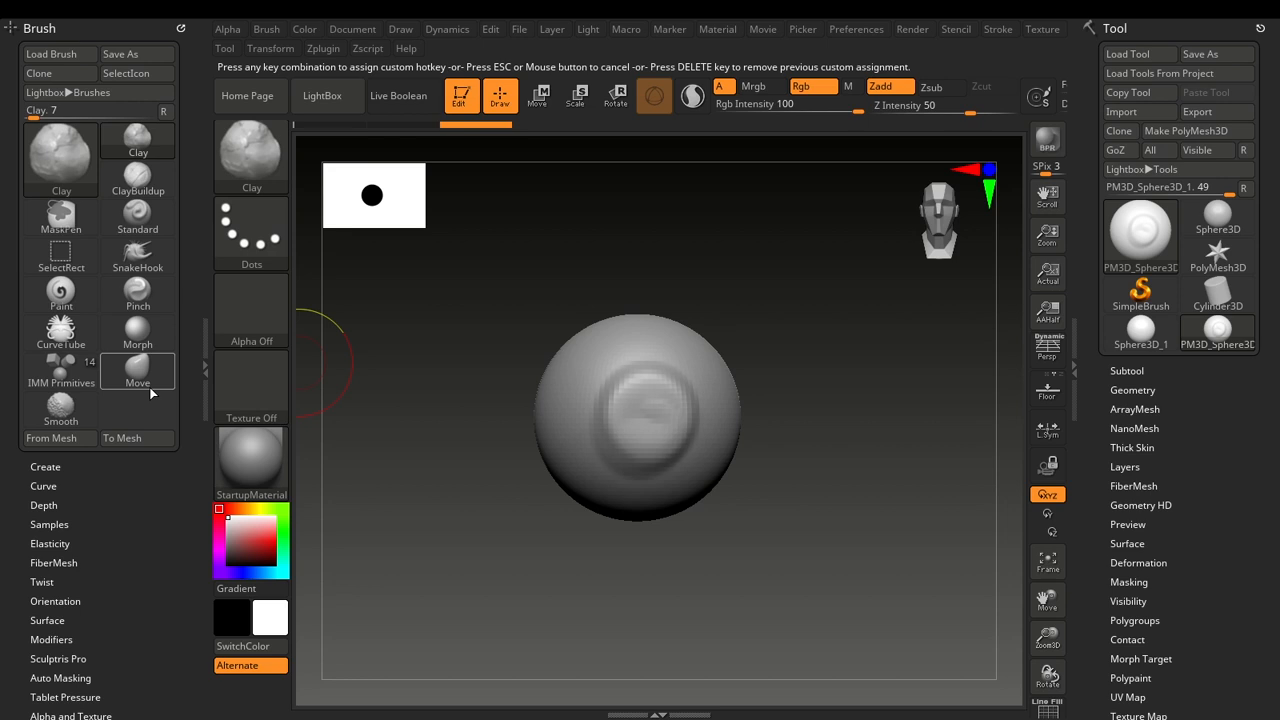
{"action": "key", "text": "4"}
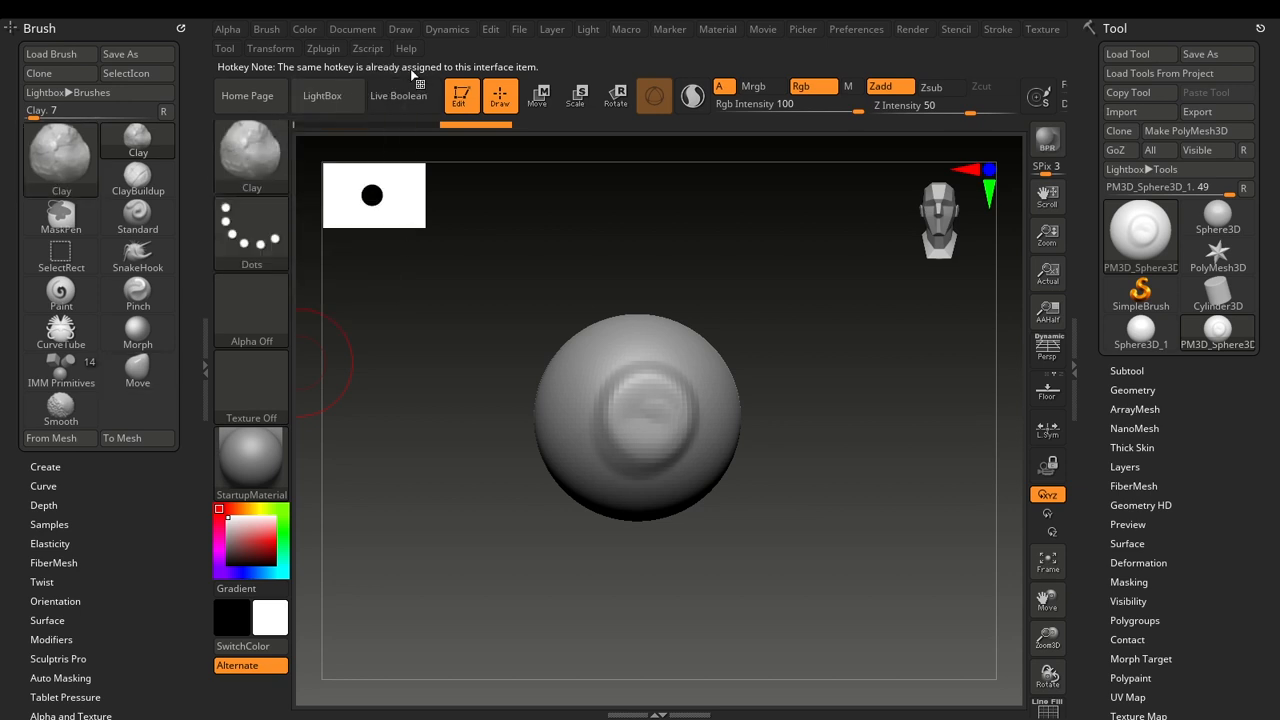
{"action": "left_click", "coordinate": [160, 378], "text": "ctrl+alt"}
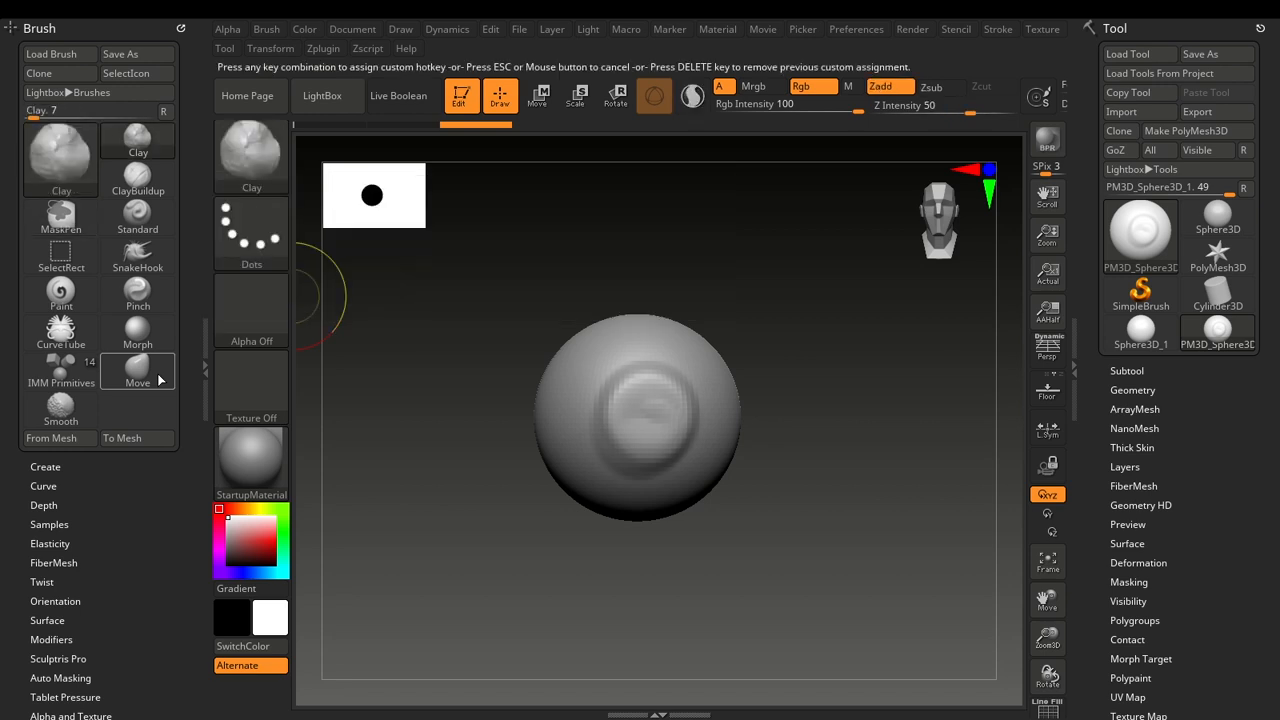
{"action": "key", "text": "Escape"}
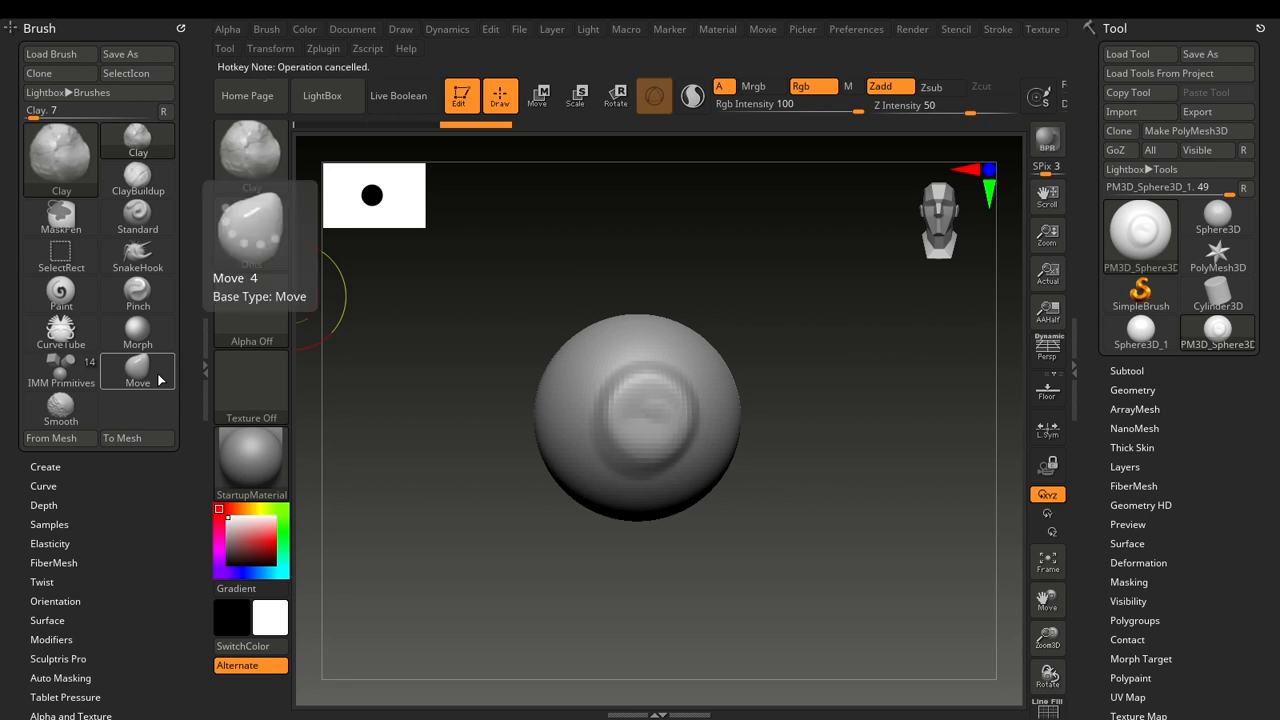
Assign hotkey 1 to the Move brush, accepting the reassignment, and try the hotkey.
{"action": "key", "text": "ctrl"}
{"action": "left_click", "coordinate": [160, 378], "text": "ctrl+alt"}
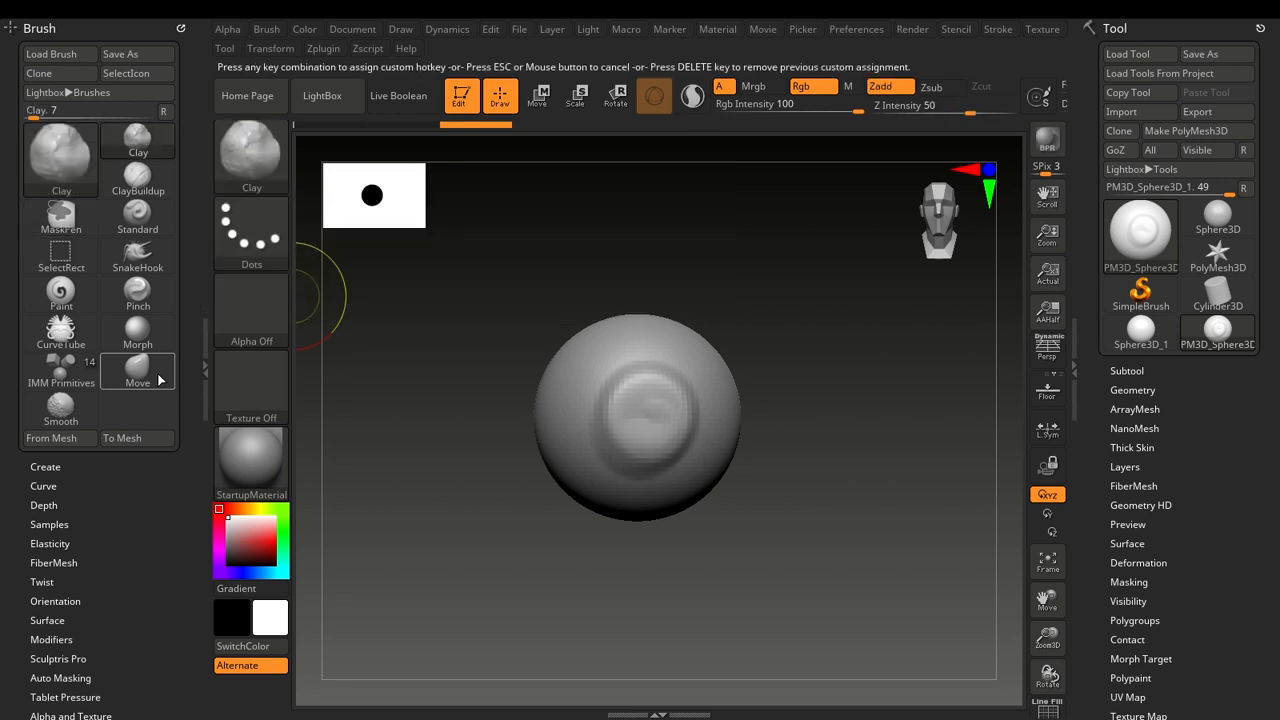
{"action": "key", "text": "1"}
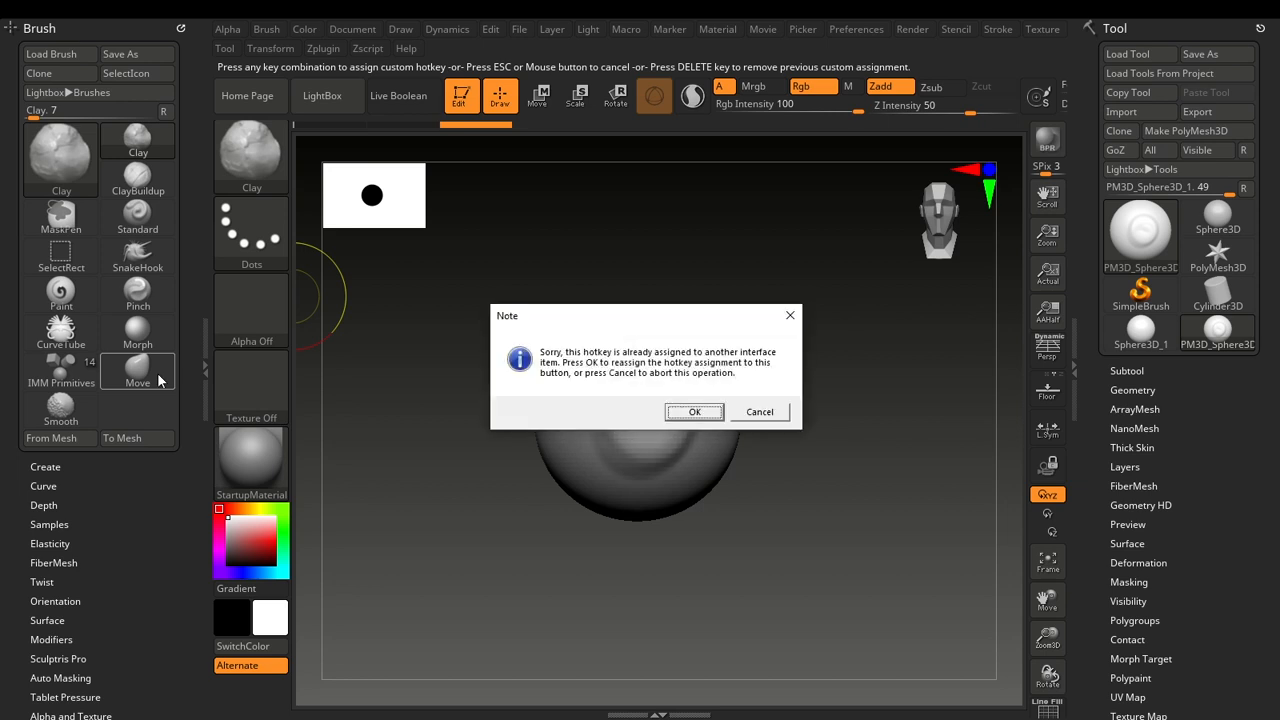
{"action": "left_click", "coordinate": [690, 413]}
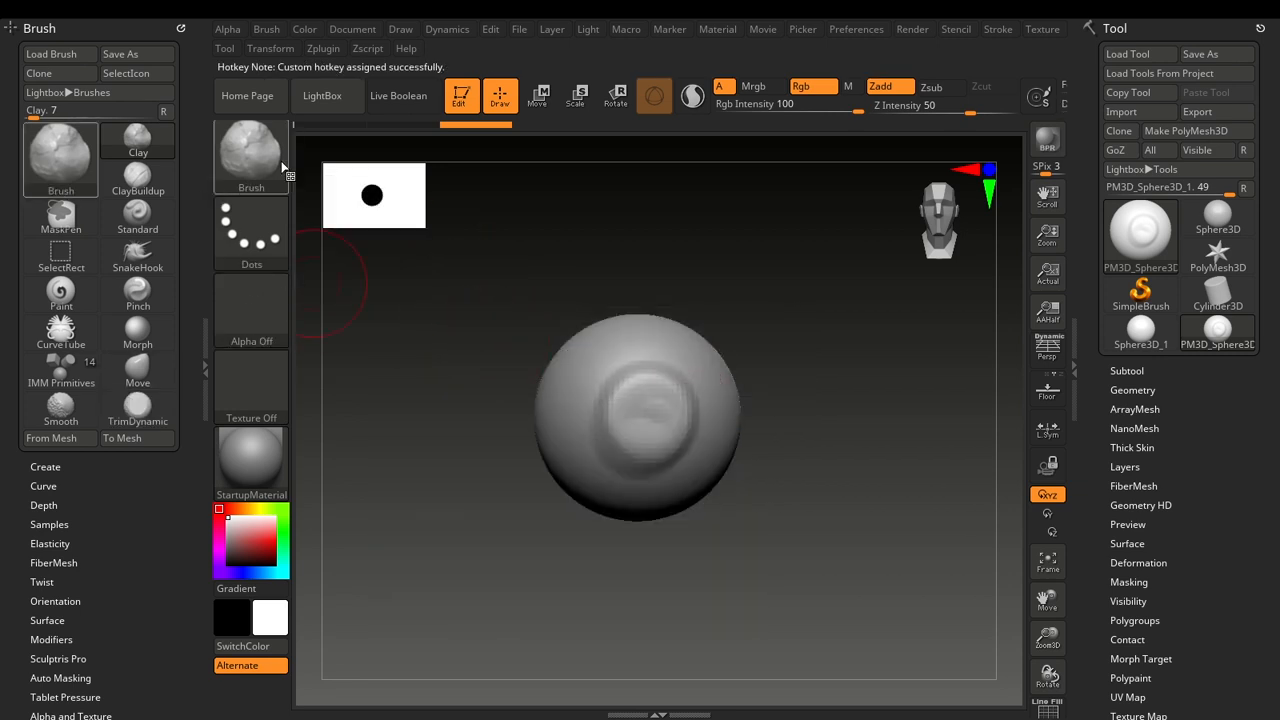
{"action": "key", "text": "1"}
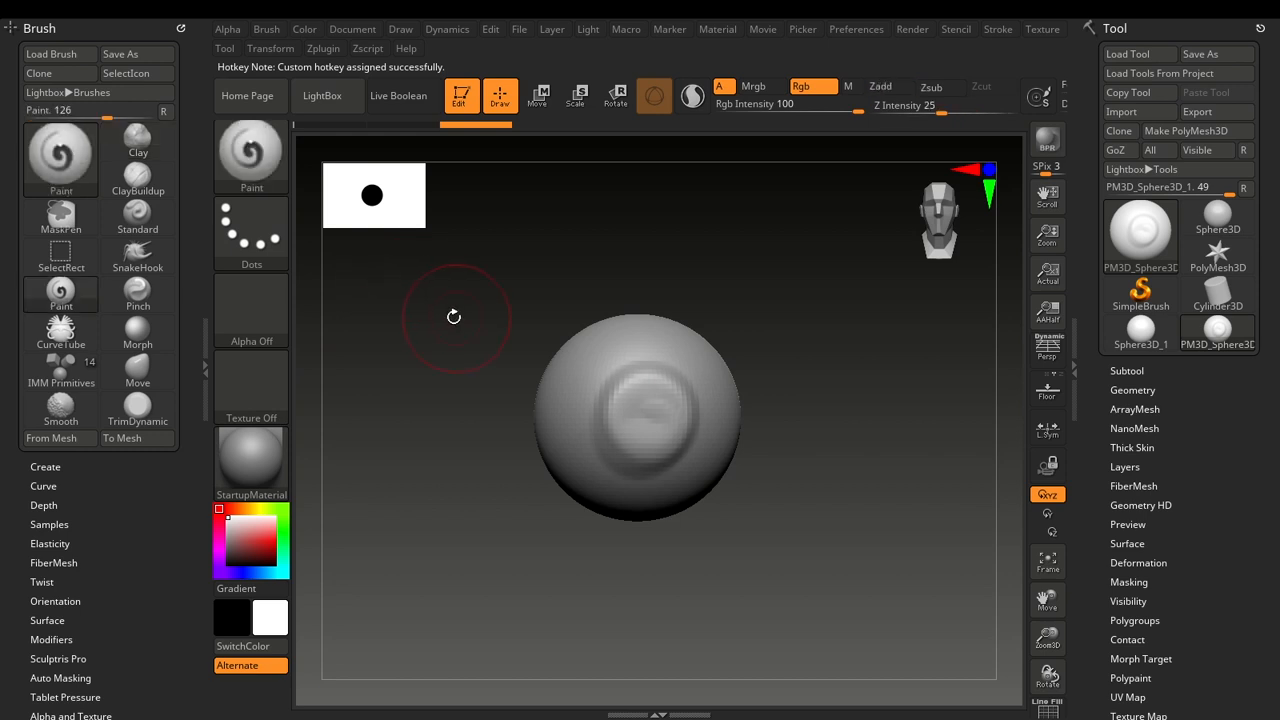
Try the Move brush's hotkey, and select the SnakeHook brush from the full brush library.
{"action": "key", "text": "2"}
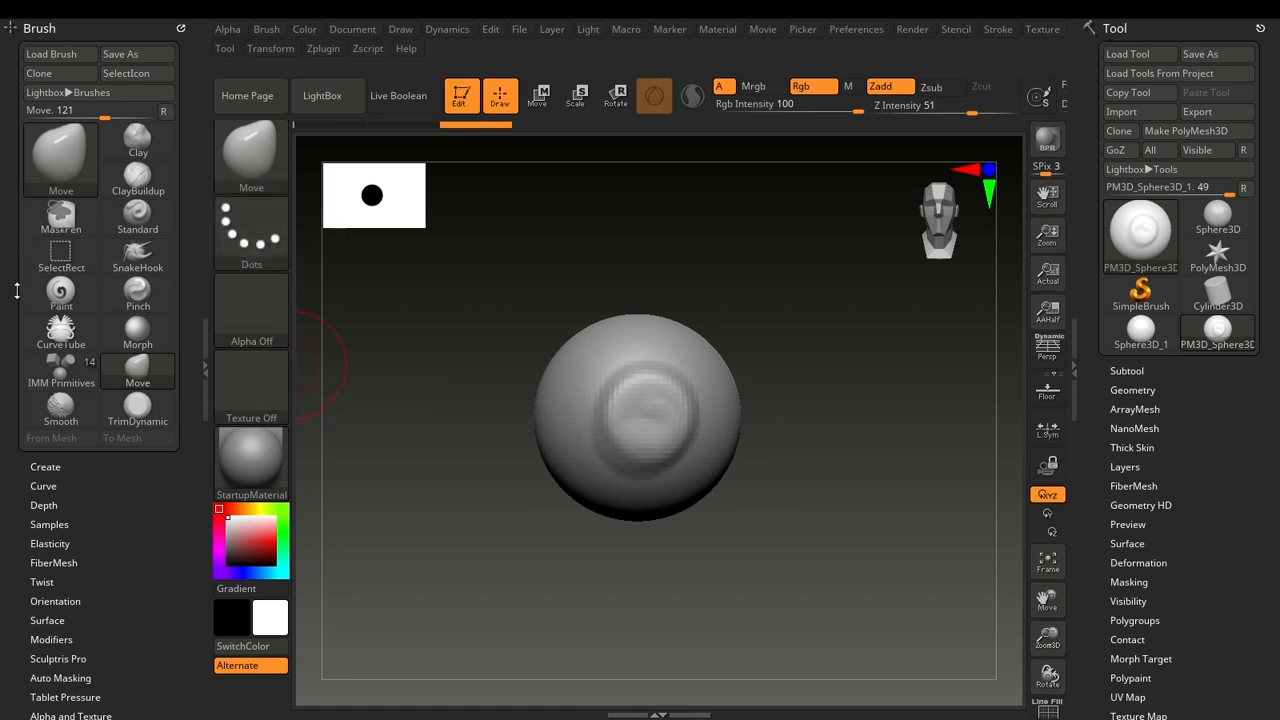
{"action": "key", "text": "b"}
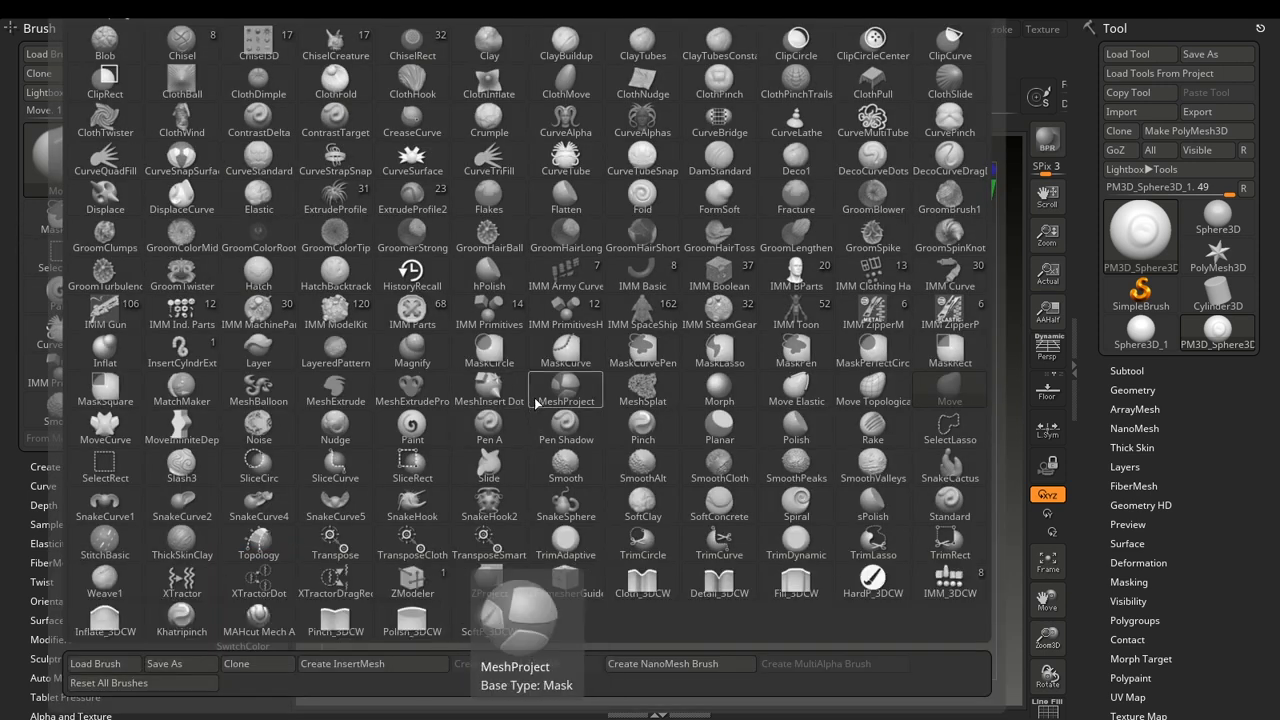
{"action": "left_click", "coordinate": [412, 506]}
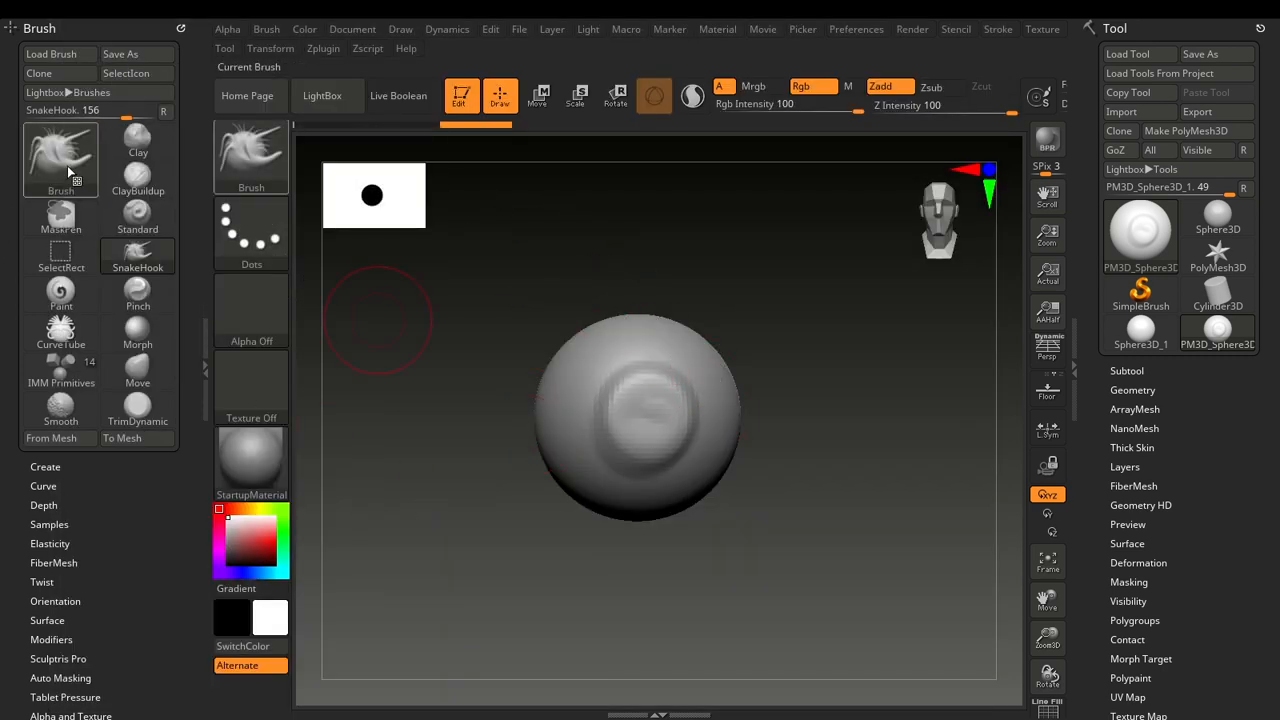
{"action": "key", "text": "s"}
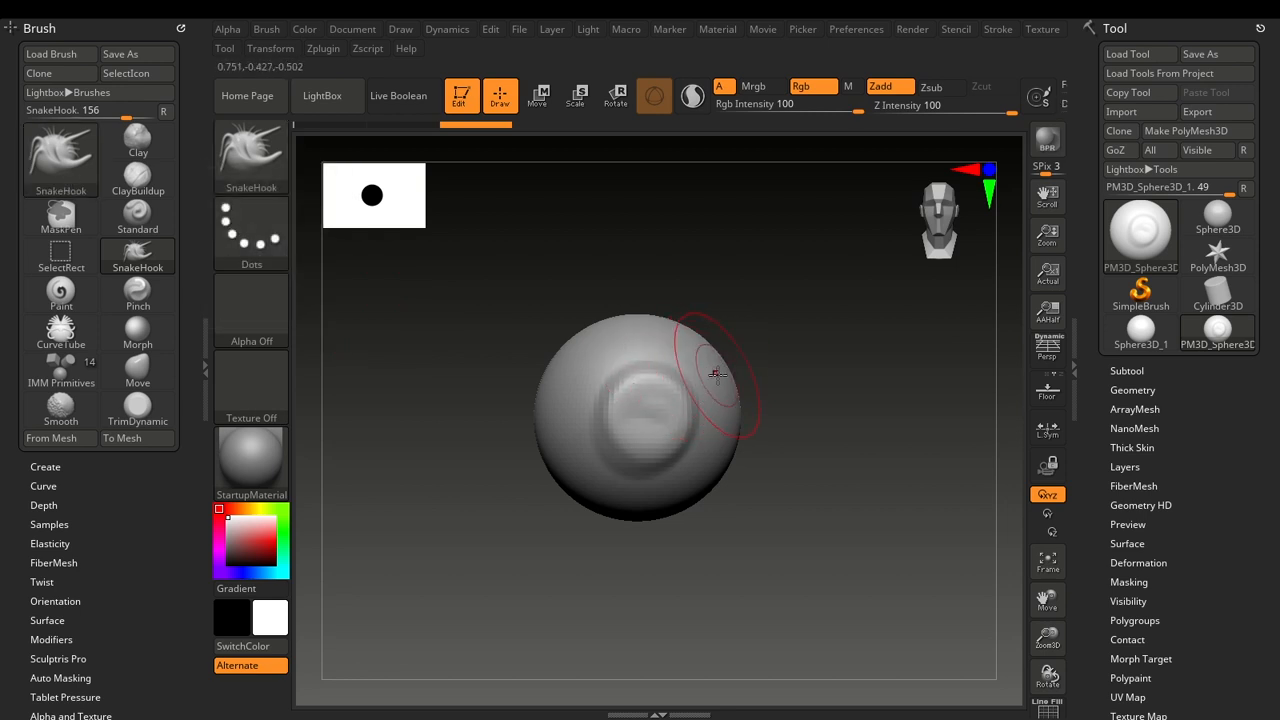
Pull three horn-like extrusions out of the sphere with SnakeHook: one at the upper right, one at the back, one underneath.
{"action": "mouse_move", "coordinate": [693, 373]}
{"action": "left_mouse_down"}
{"action": "mouse_move", "coordinate": [737, 329]}
{"action": "mouse_move", "coordinate": [829, 314]}
{"action": "mouse_move", "coordinate": [885, 350]}
{"action": "mouse_move", "coordinate": [878, 322]}
{"action": "left_mouse_up"}
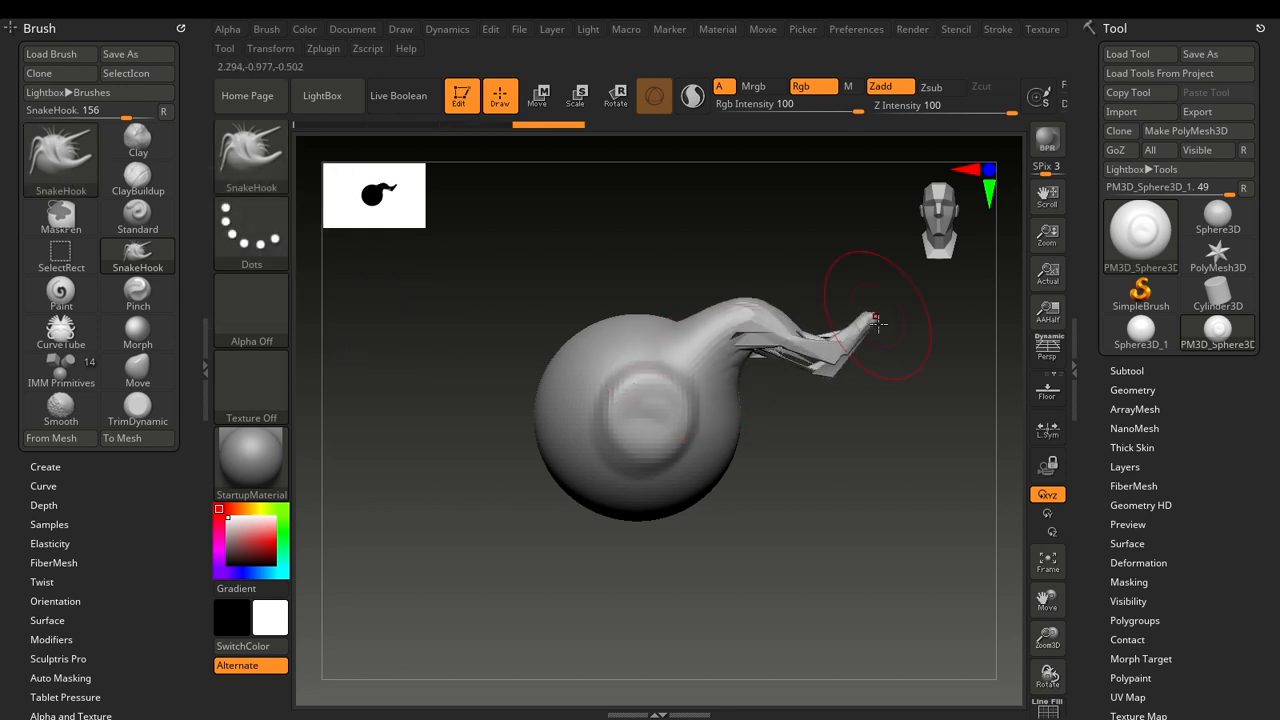
{"action": "left_click_drag", "start_coordinate": [908, 478], "coordinate": [752, 486]}
{"action": "mouse_move", "coordinate": [832, 424]}
{"action": "left_mouse_down"}
{"action": "mouse_move", "coordinate": [917, 318]}
{"action": "mouse_move", "coordinate": [926, 214]}
{"action": "left_mouse_up"}
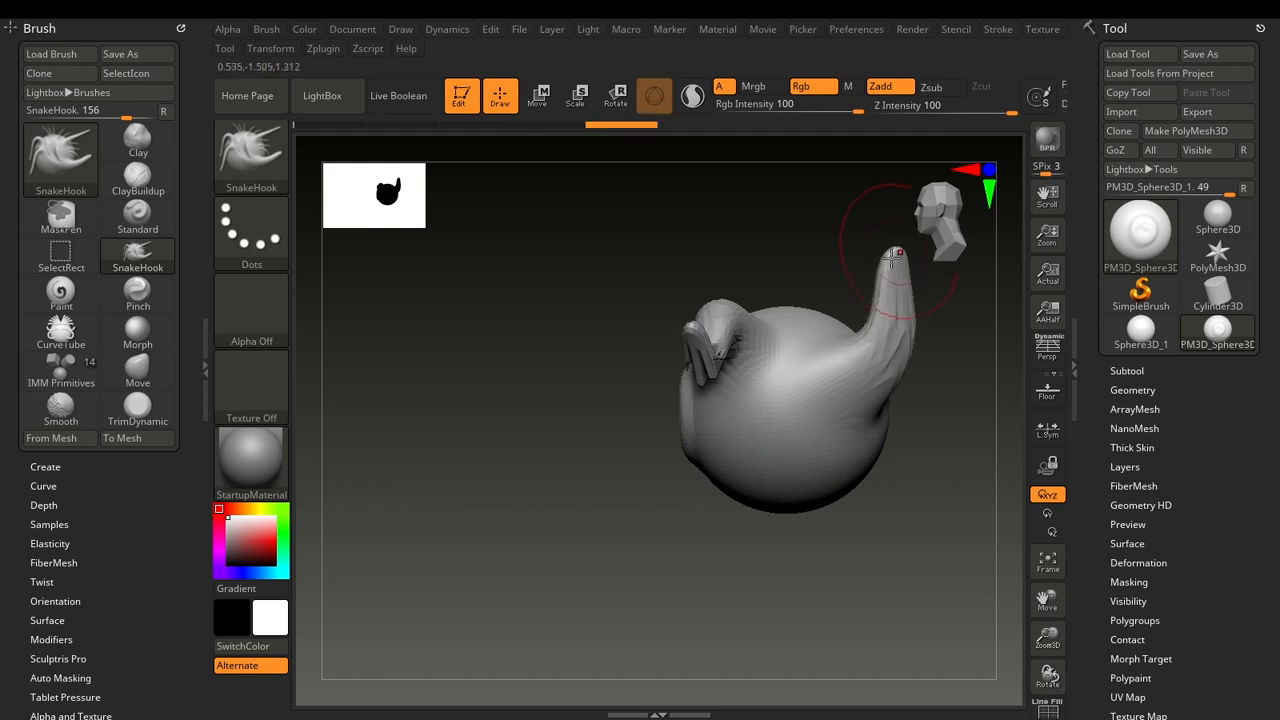
{"action": "mouse_move", "coordinate": [586, 540]}
{"action": "left_mouse_down"}
{"action": "mouse_move", "coordinate": [634, 557]}
{"action": "mouse_move", "coordinate": [717, 514]}
{"action": "mouse_move", "coordinate": [755, 600]}
{"action": "left_mouse_up"}
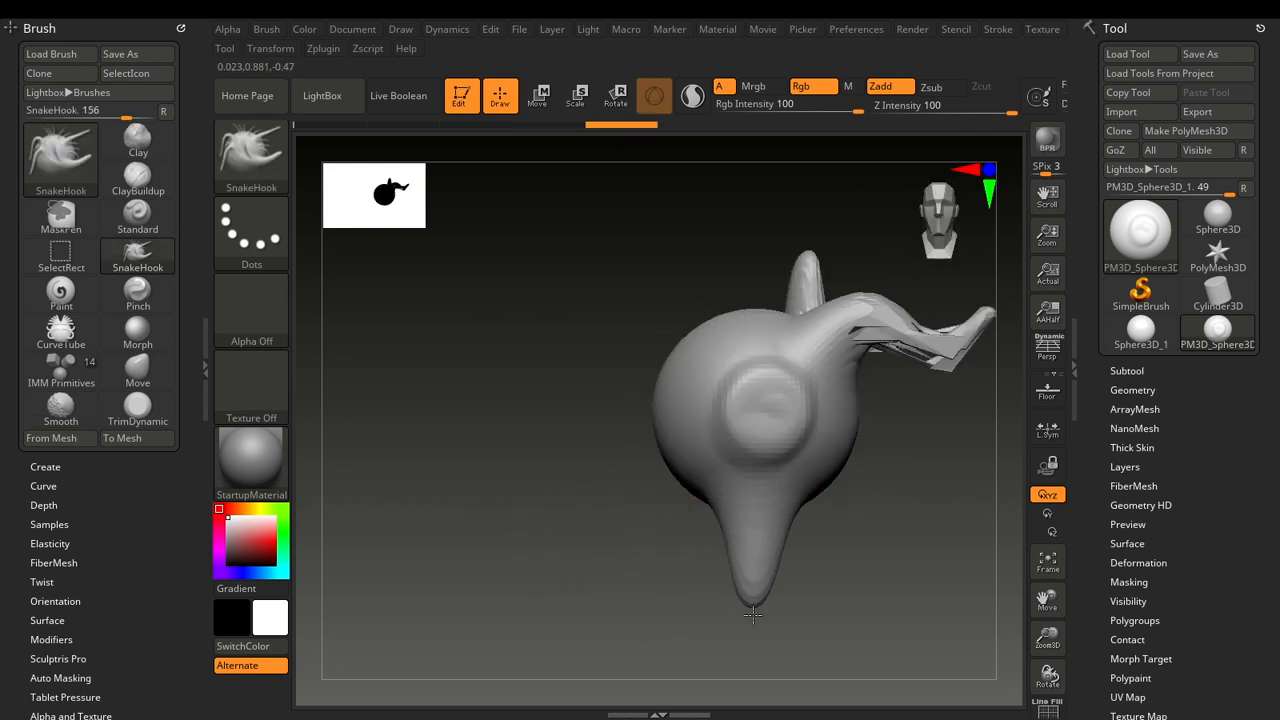
{"action": "left_click", "coordinate": [767, 572]}
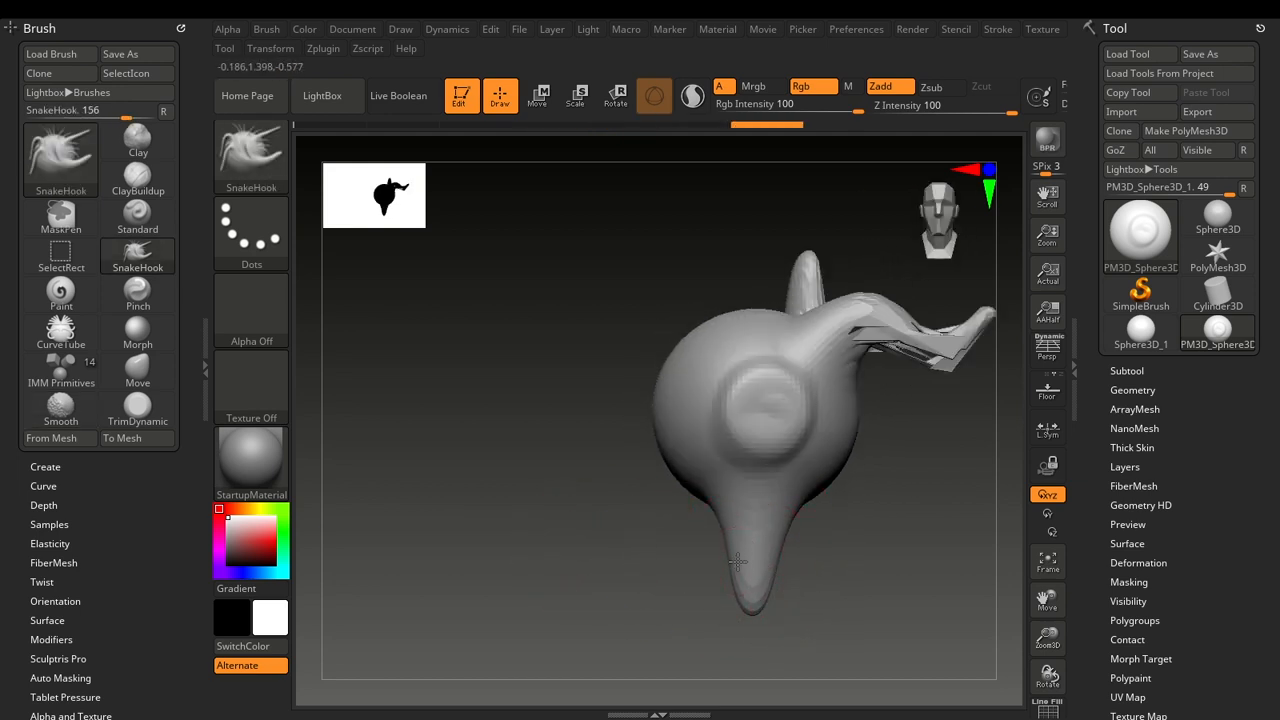
{"action": "key", "text": "shift"}
{"action": "left_click_drag", "start_coordinate": [838, 589], "coordinate": [731, 571], "text": "alt"}
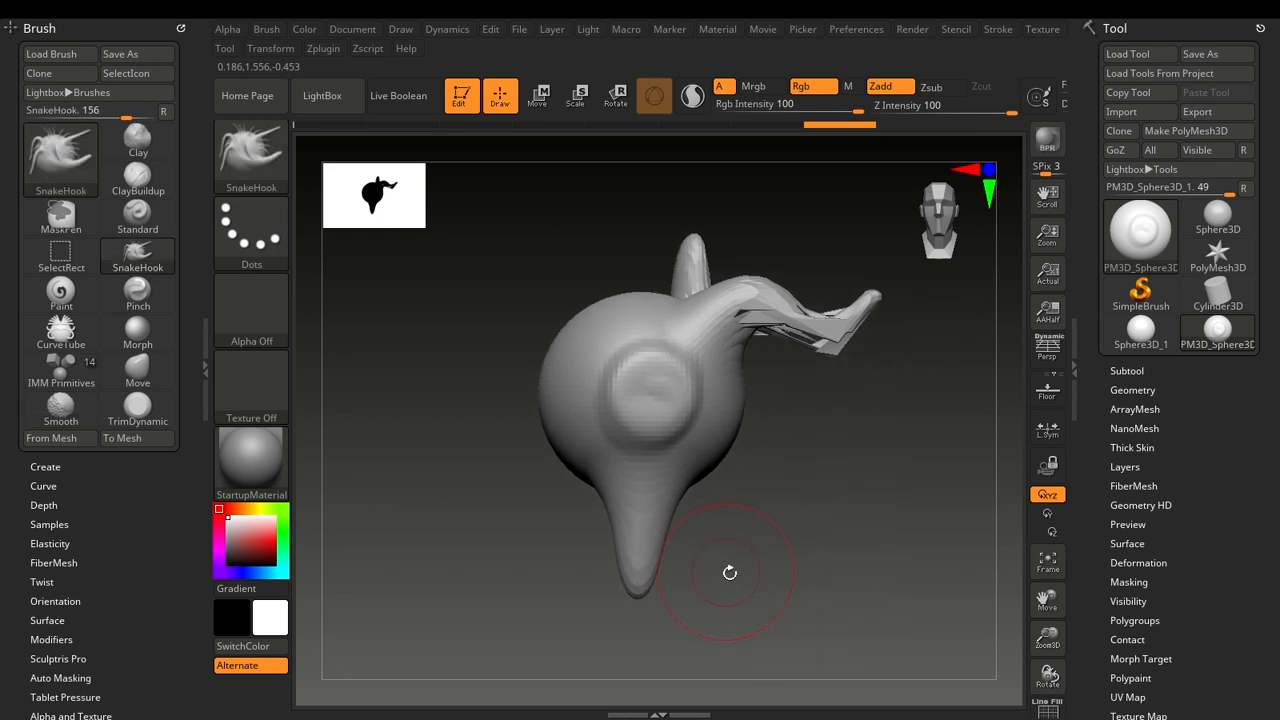
Alternate between the Standard and SnakeHook brushes in the docked Brush palette, ending on Standard.
{"action": "left_click", "coordinate": [118, 220]}
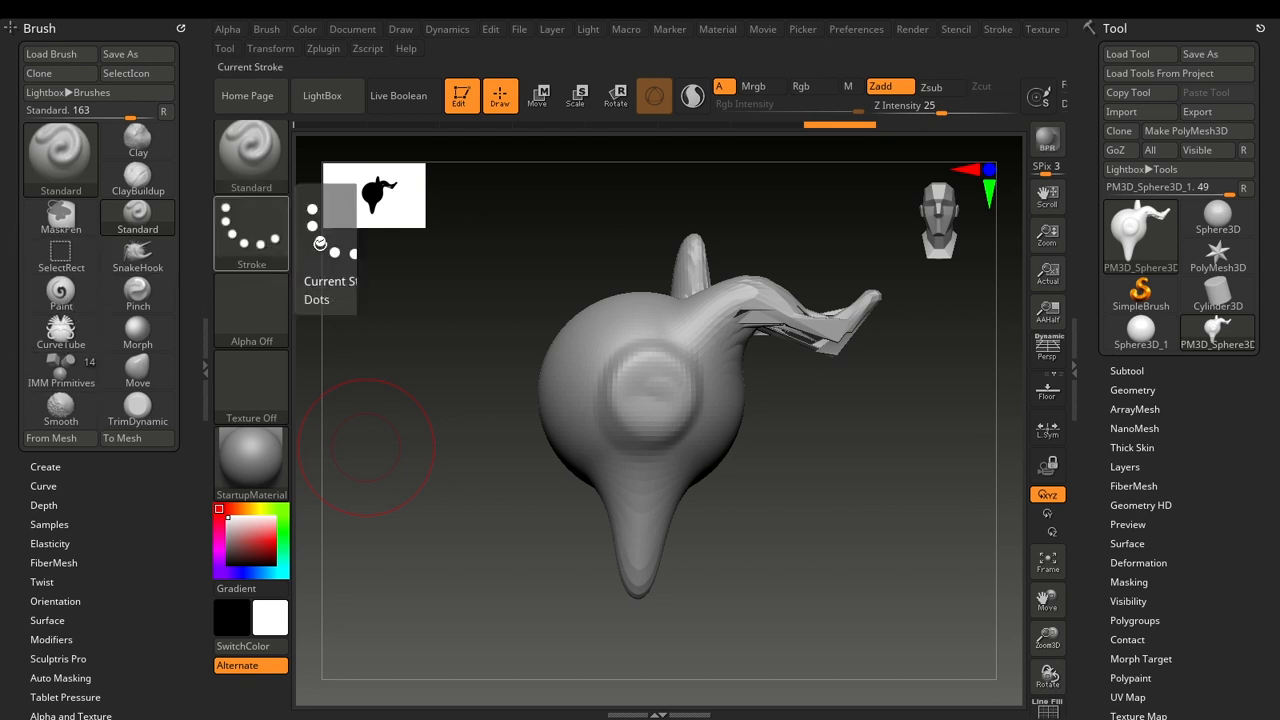
{"action": "left_click", "coordinate": [144, 276]}
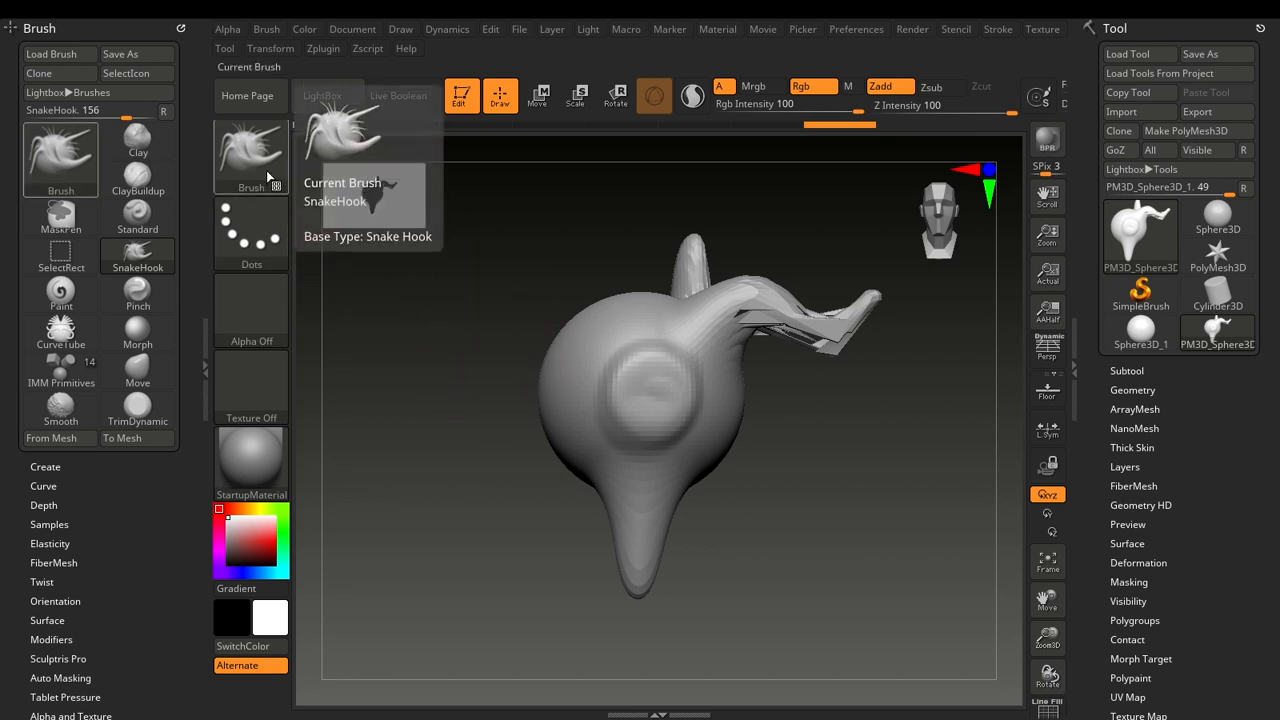
{"action": "left_click", "coordinate": [148, 210]}
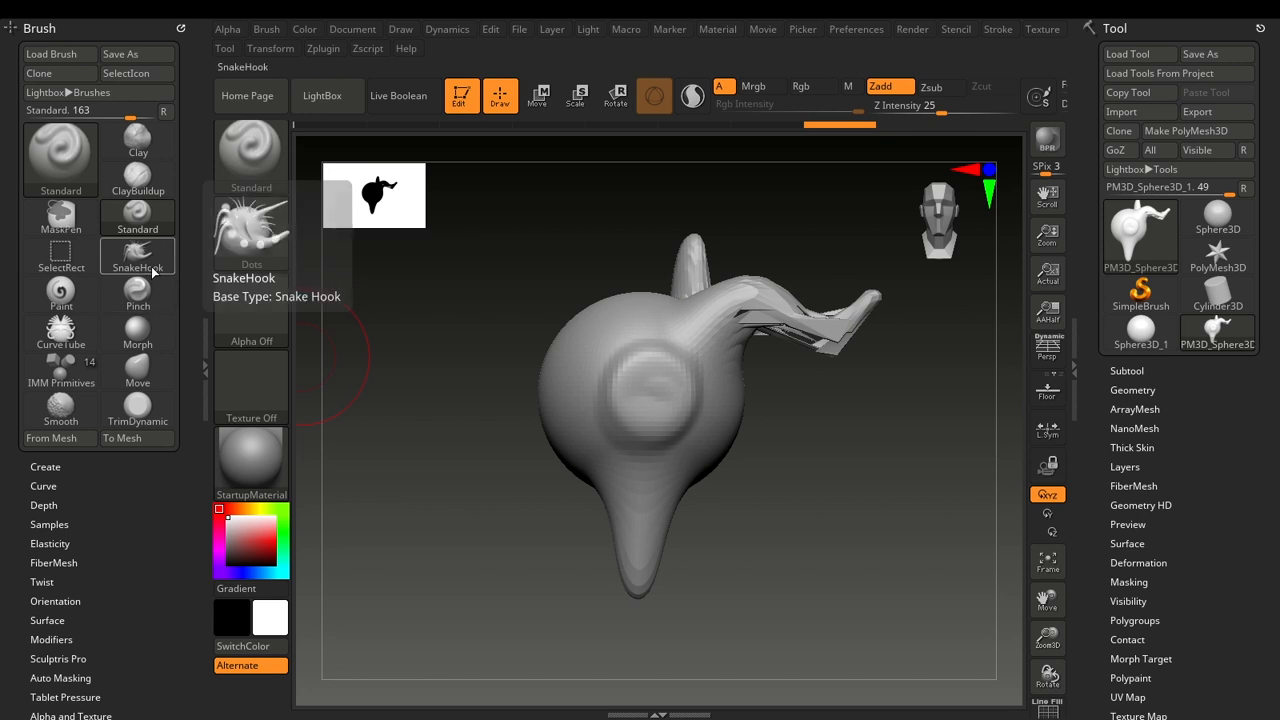
Assign hotkey 1 to the SnakeHook brush, accepting the reassignment, and test it by switching from Standard back to SnakeHook.
{"action": "key", "text": "ctrl"}
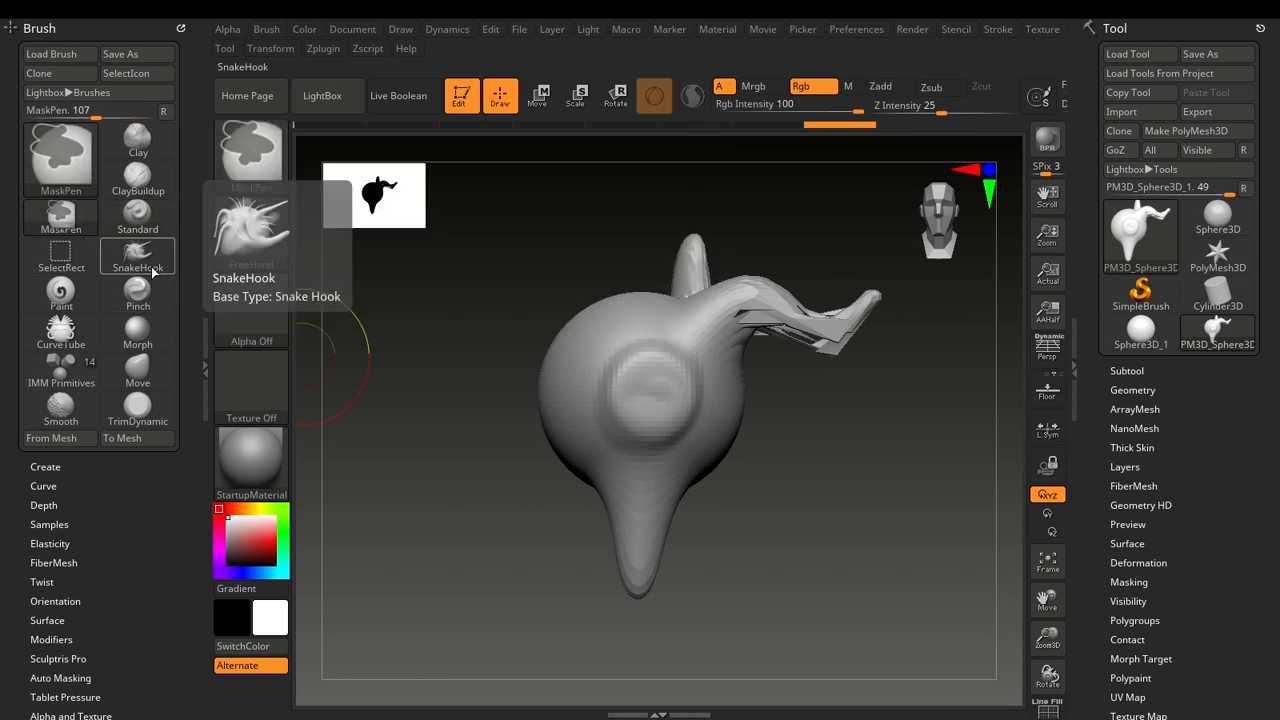
{"action": "left_click", "coordinate": [153, 271], "text": "ctrl+alt"}
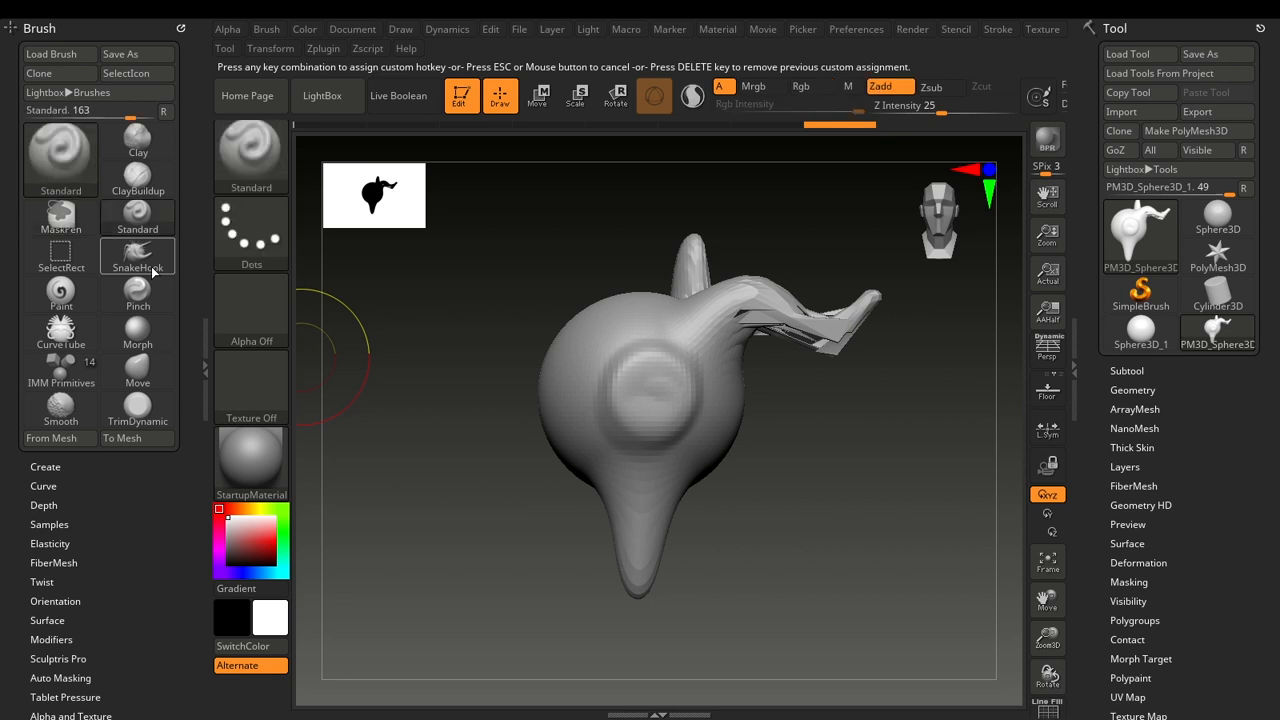
{"action": "key", "text": "1"}
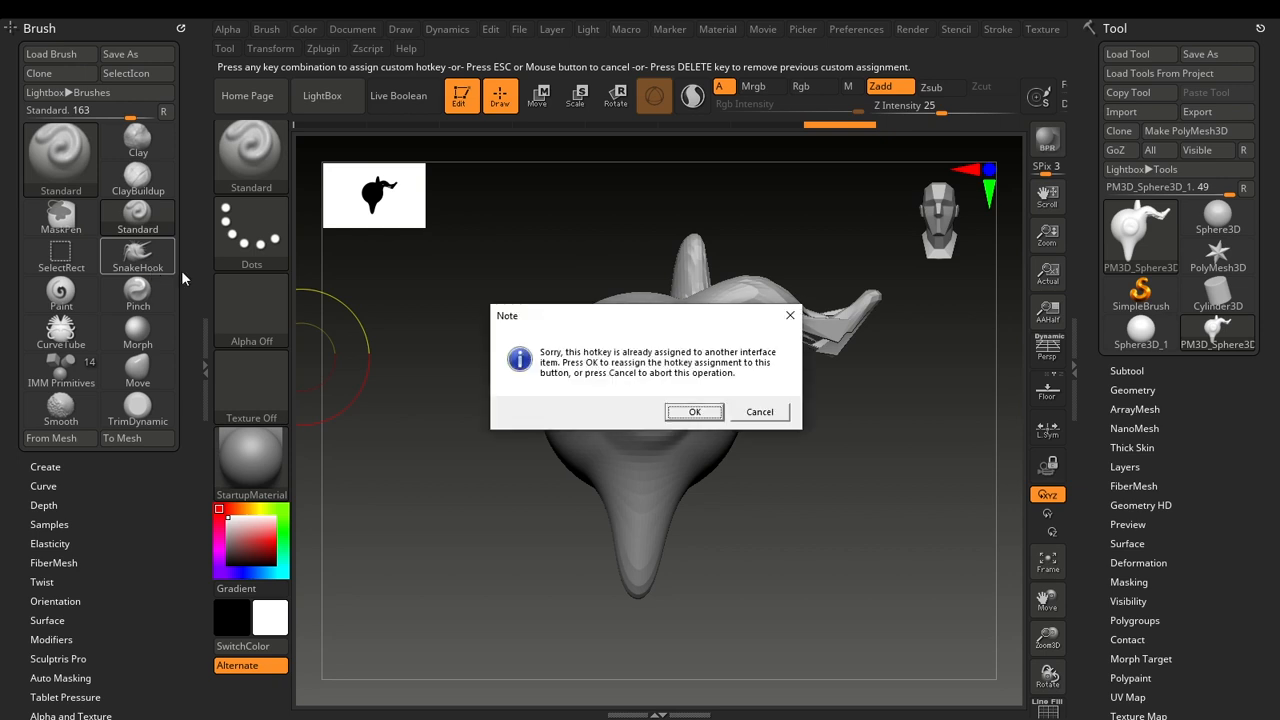
{"action": "left_click", "coordinate": [692, 412]}
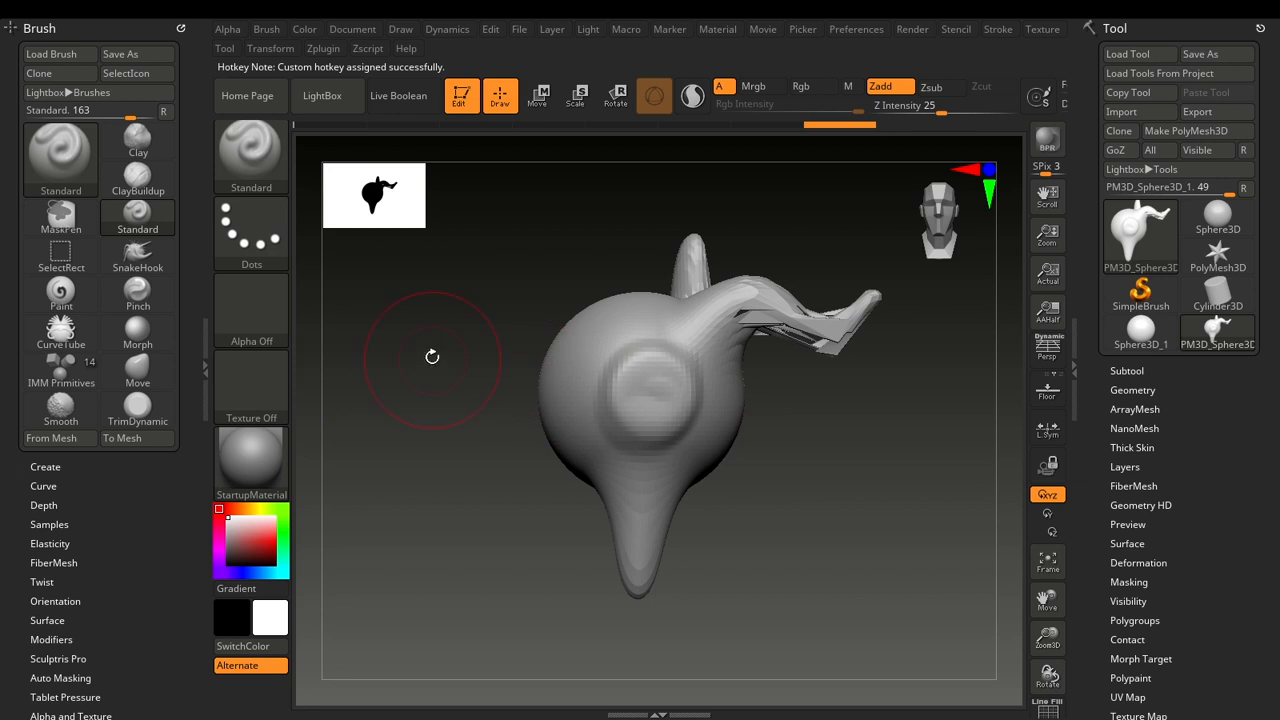
{"action": "key", "text": "1"}
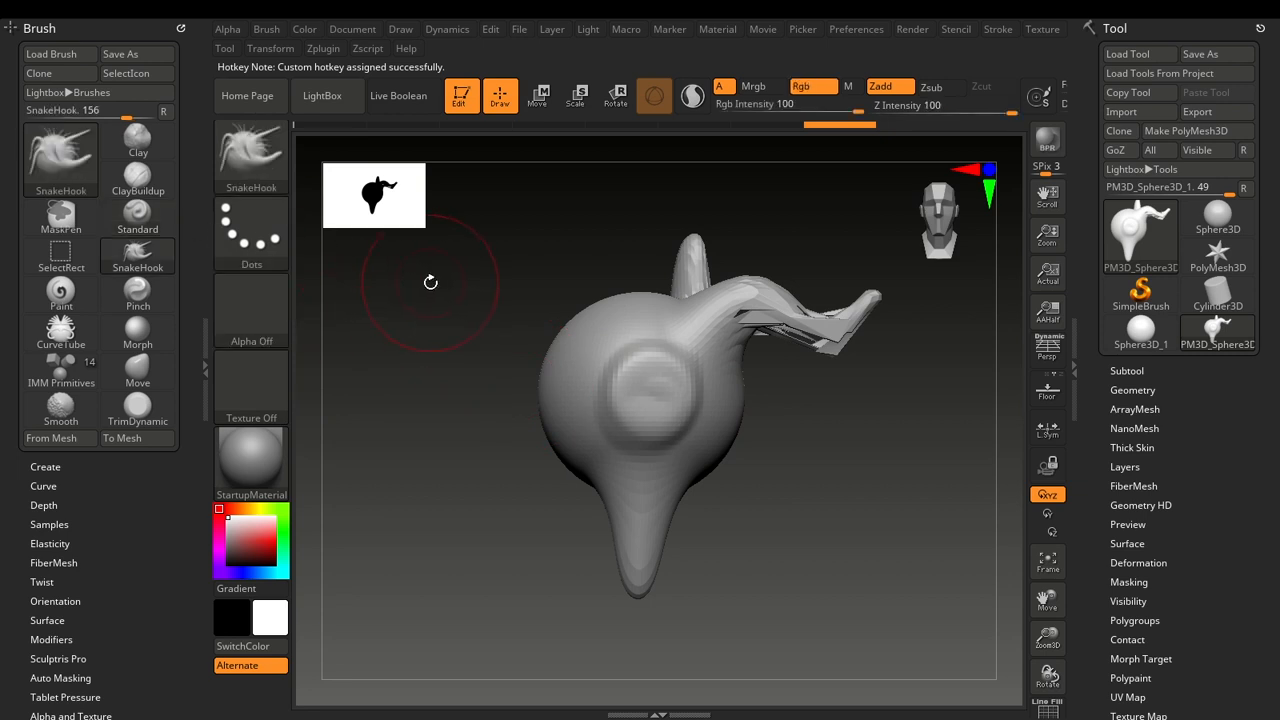
{"action": "left_click", "coordinate": [138, 228]}
{"action": "key", "text": "1"}
{"action": "mouse_move", "coordinate": [466, 350]}
{"action": "left_mouse_down"}
{"action": "mouse_move", "coordinate": [443, 357]}
{"action": "mouse_move", "coordinate": [372, 436]}
{"action": "mouse_move", "coordinate": [594, 354]}
{"action": "mouse_move", "coordinate": [496, 371]}
{"action": "left_mouse_up"}
{"action": "key", "text": "ctrl"}
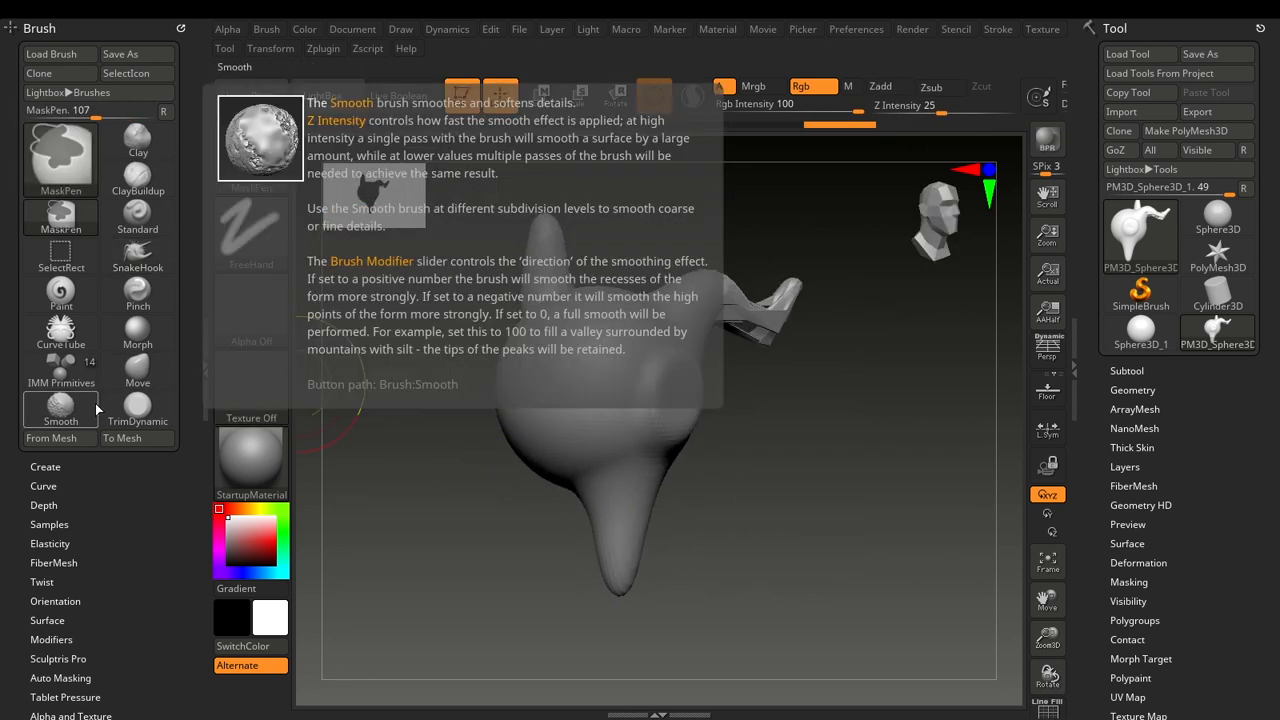
{"action": "left_click", "coordinate": [140, 298], "text": "ctrl+alt"}
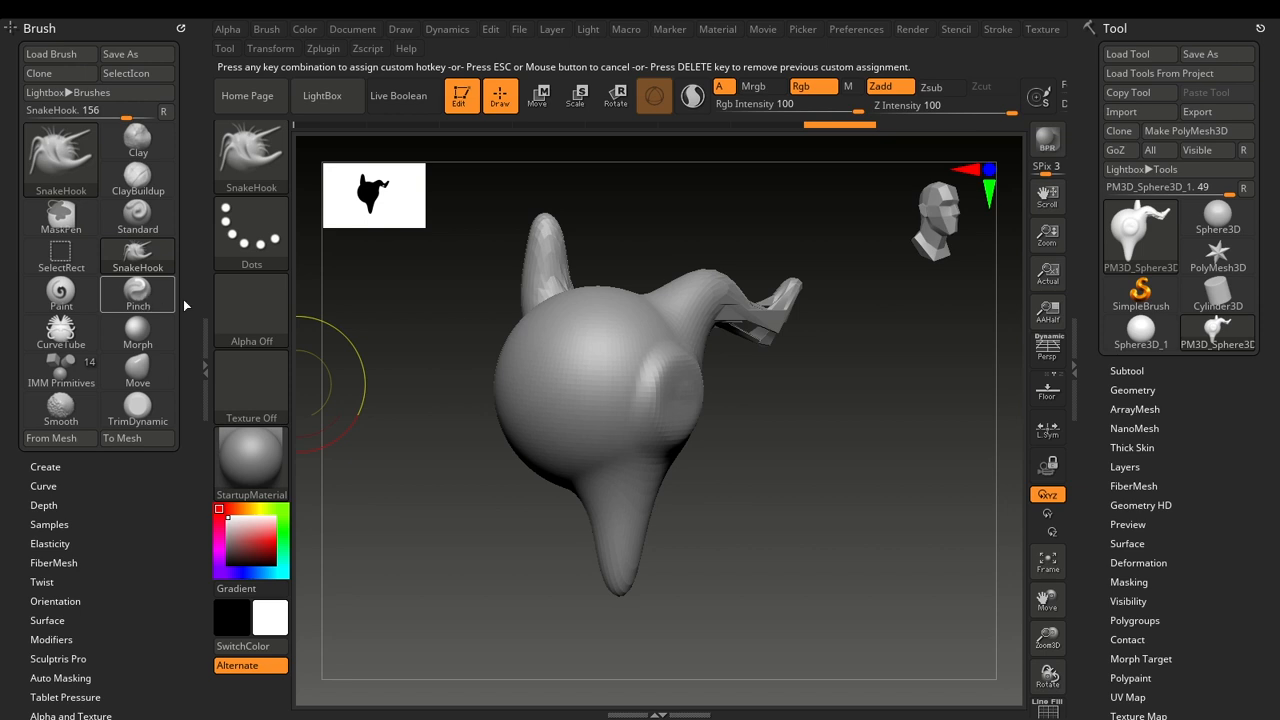
{"action": "key", "text": "Escape"}
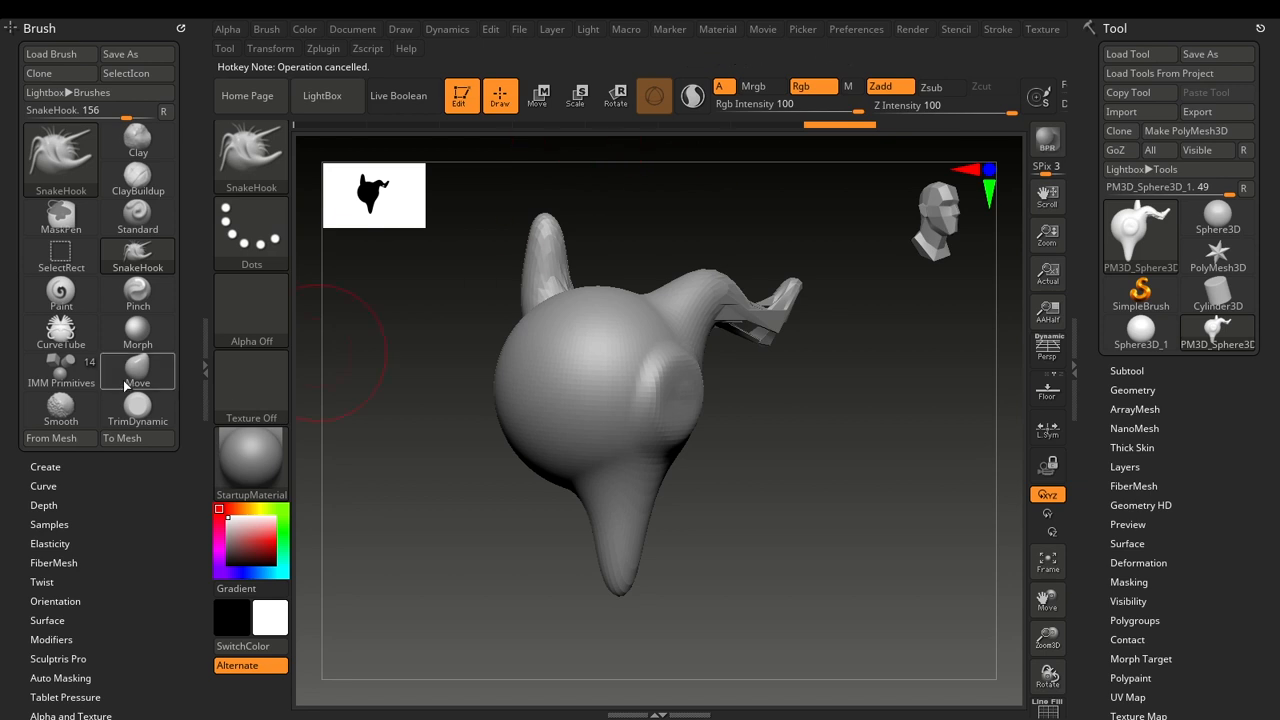
{"action": "left_click", "coordinate": [80, 188], "text": "ctrl+alt"}
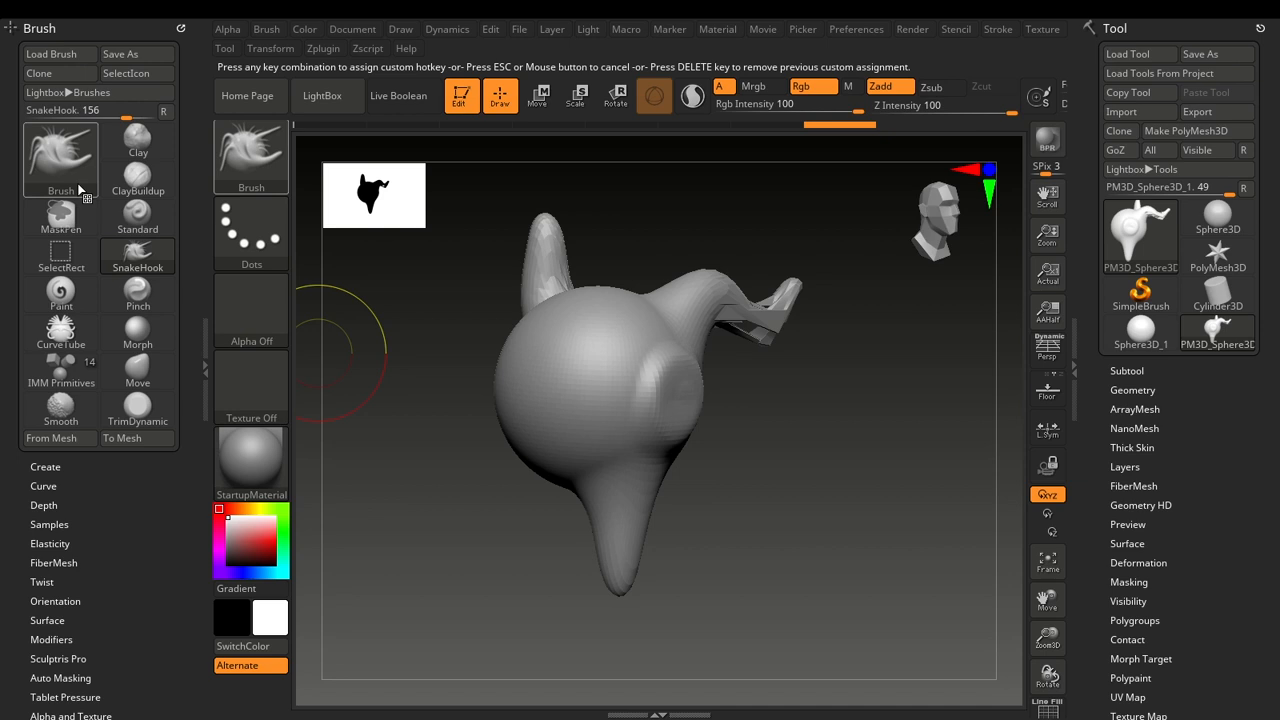
{"action": "key", "text": "Escape"}
Collapse the tray that holds the docked Brush palette.
{"action": "left_click_drag", "start_coordinate": [440, 425], "coordinate": [443, 461]}
{"action": "left_click_drag", "start_coordinate": [790, 541], "coordinate": [640, 455], "text": "alt"}
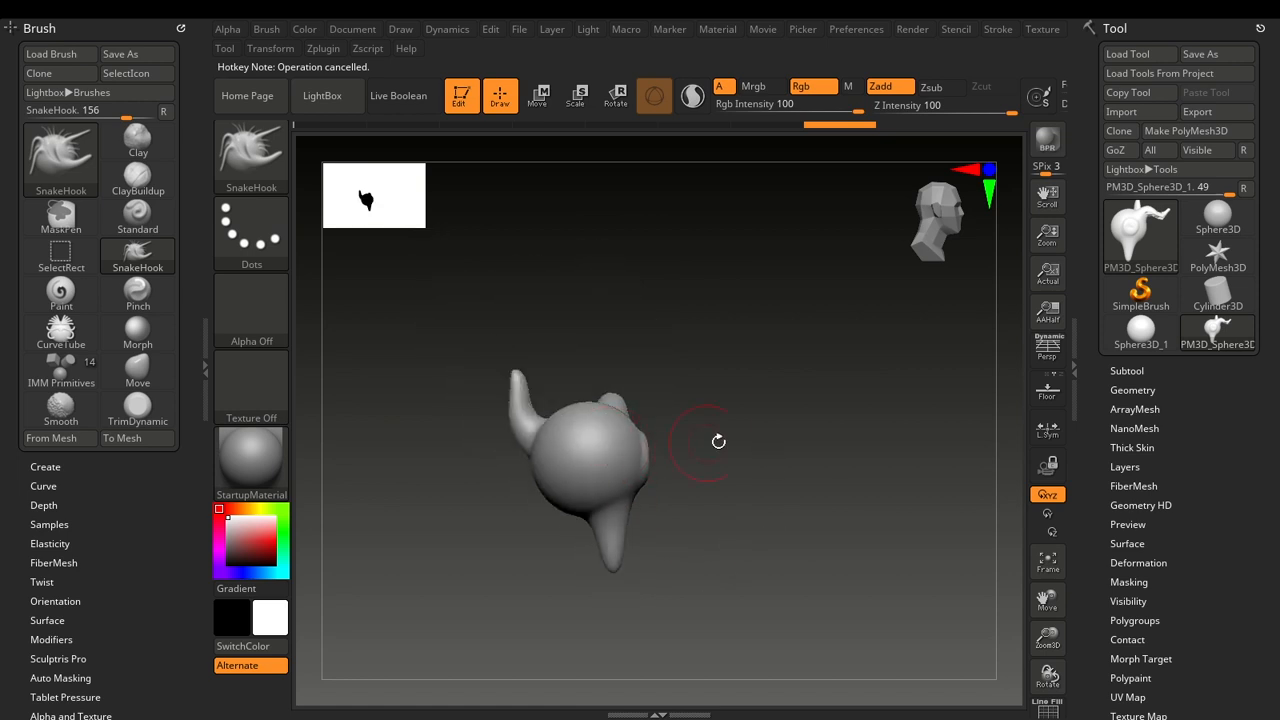
{"action": "left_click_drag", "start_coordinate": [745, 423], "coordinate": [838, 410], "text": "alt"}
{"action": "left_click", "coordinate": [201, 388]}
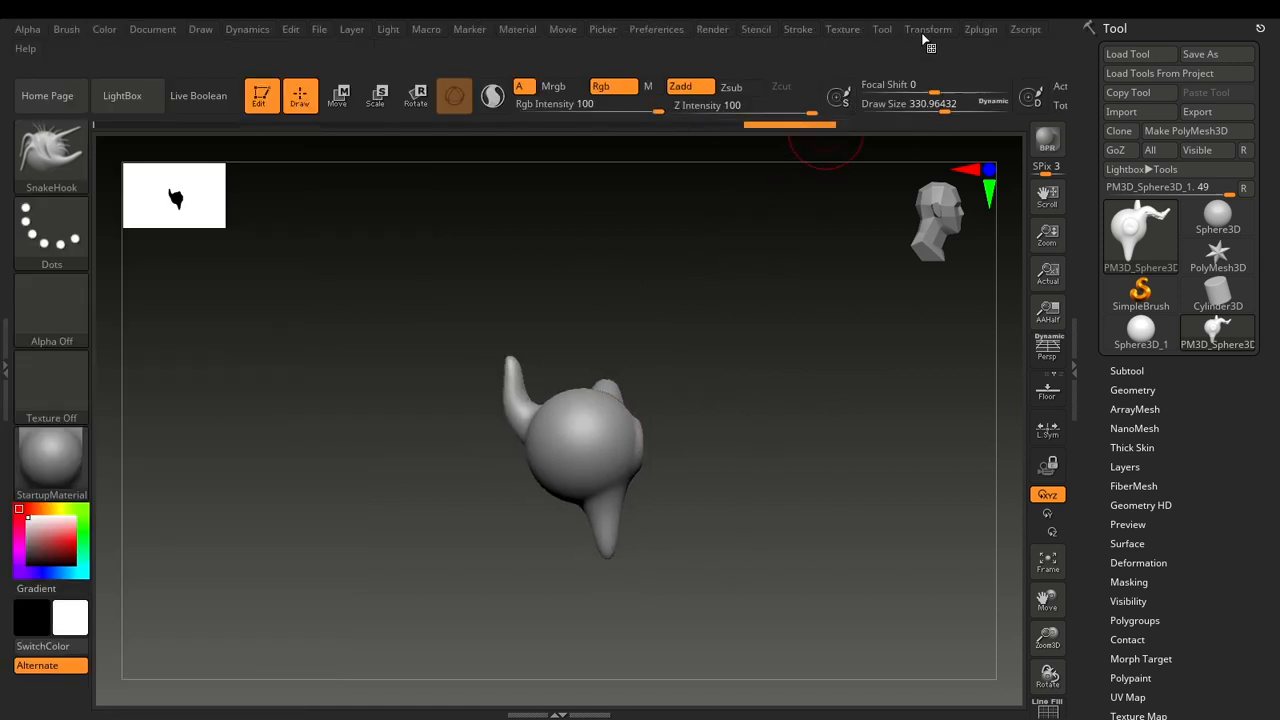
Expand the Hotkeys preferences, and bring up the Save Hotkeys dialog but dismiss it without saving a file.
{"action": "left_click", "coordinate": [672, 31]}
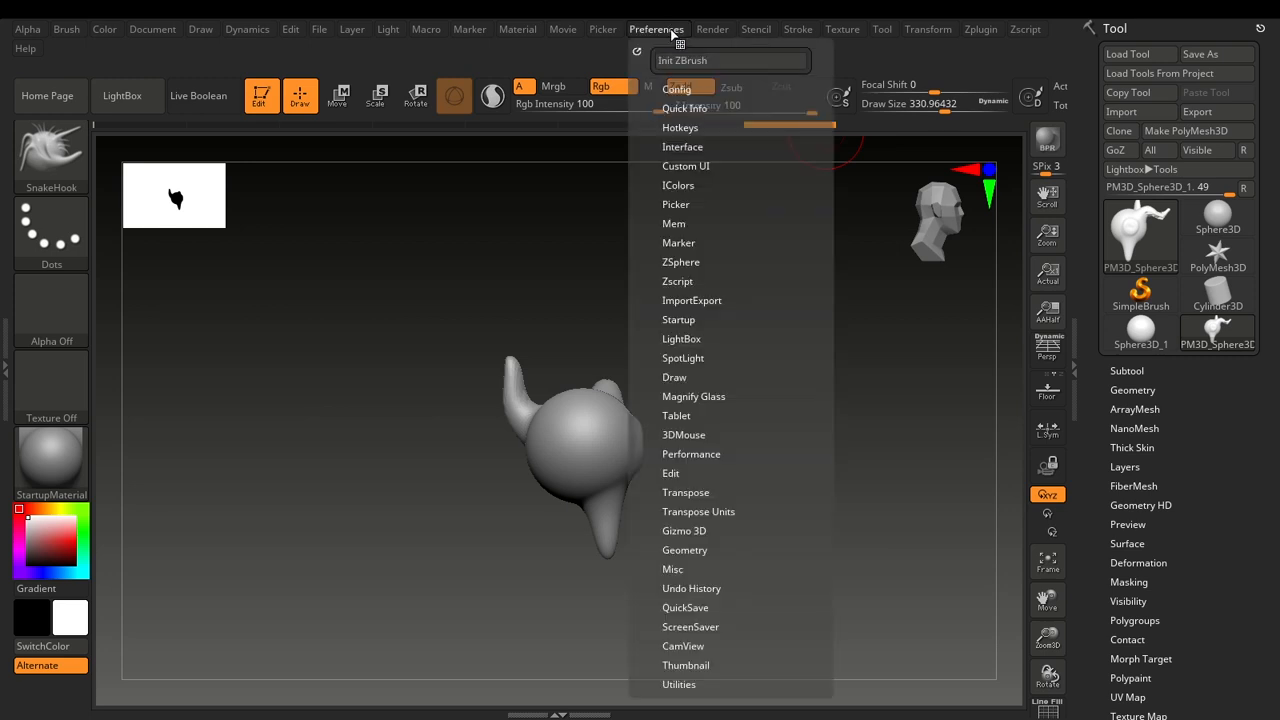
{"action": "left_click", "coordinate": [688, 127]}
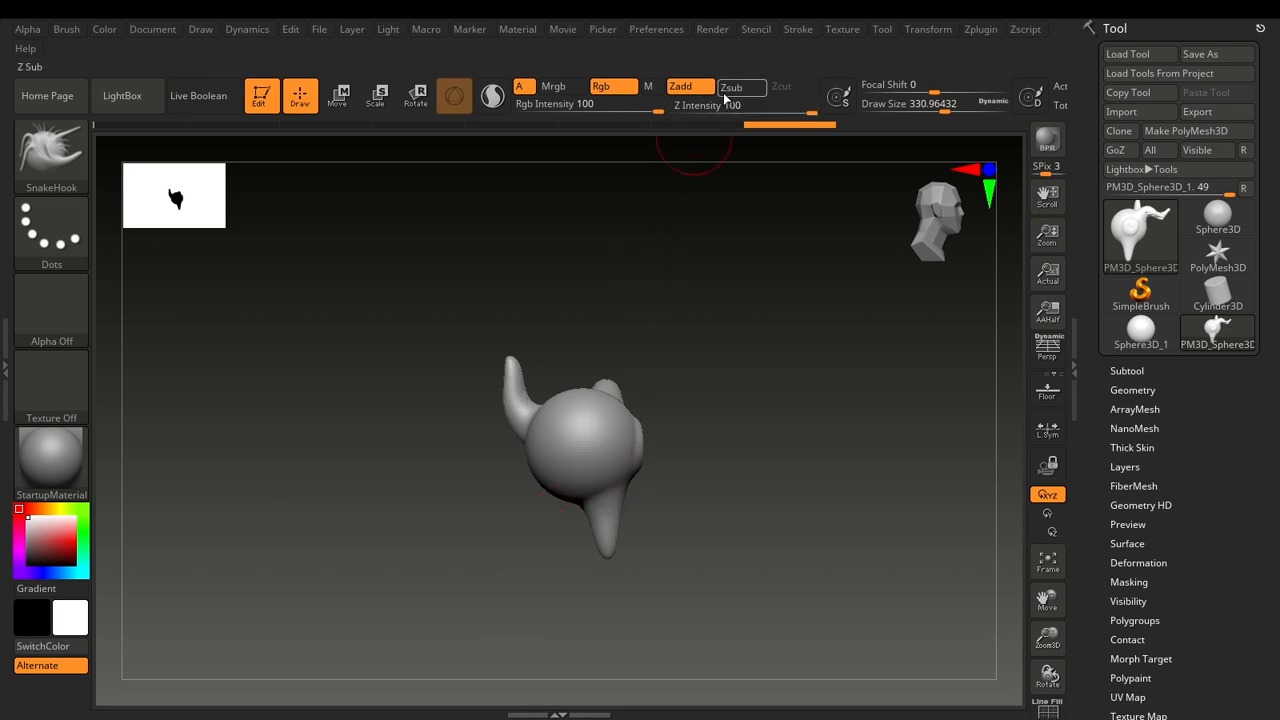
{"action": "left_click", "coordinate": [798, 29]}
{"action": "mouse_move", "coordinate": [741, 40]}
{"action": "mouse_move", "coordinate": [656, 29]}
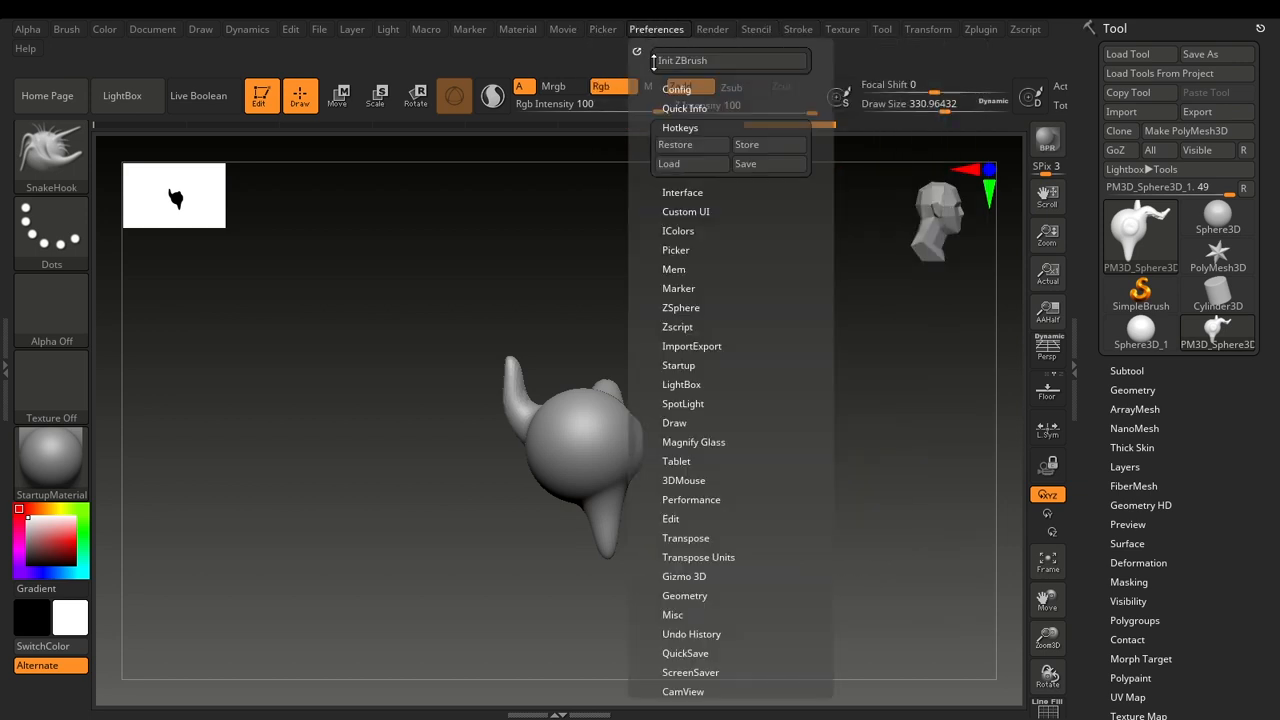
{"action": "left_click", "coordinate": [751, 165]}
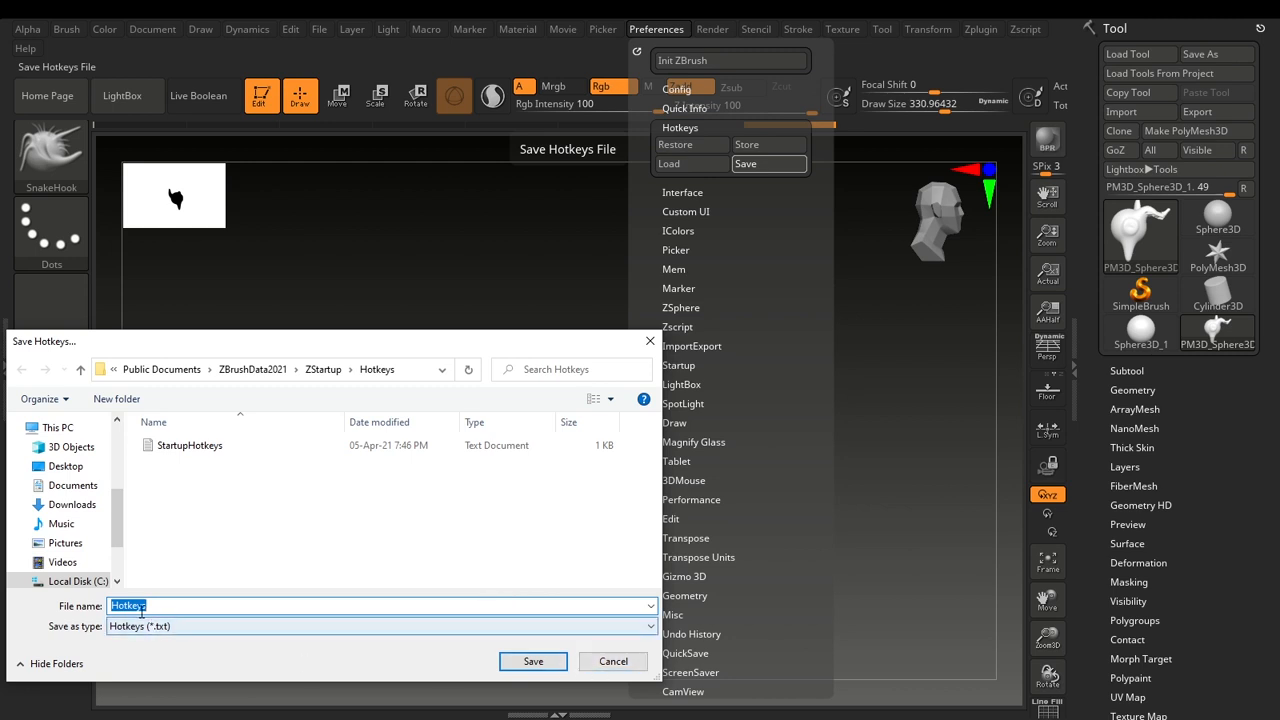
{"action": "left_click", "coordinate": [613, 661]}
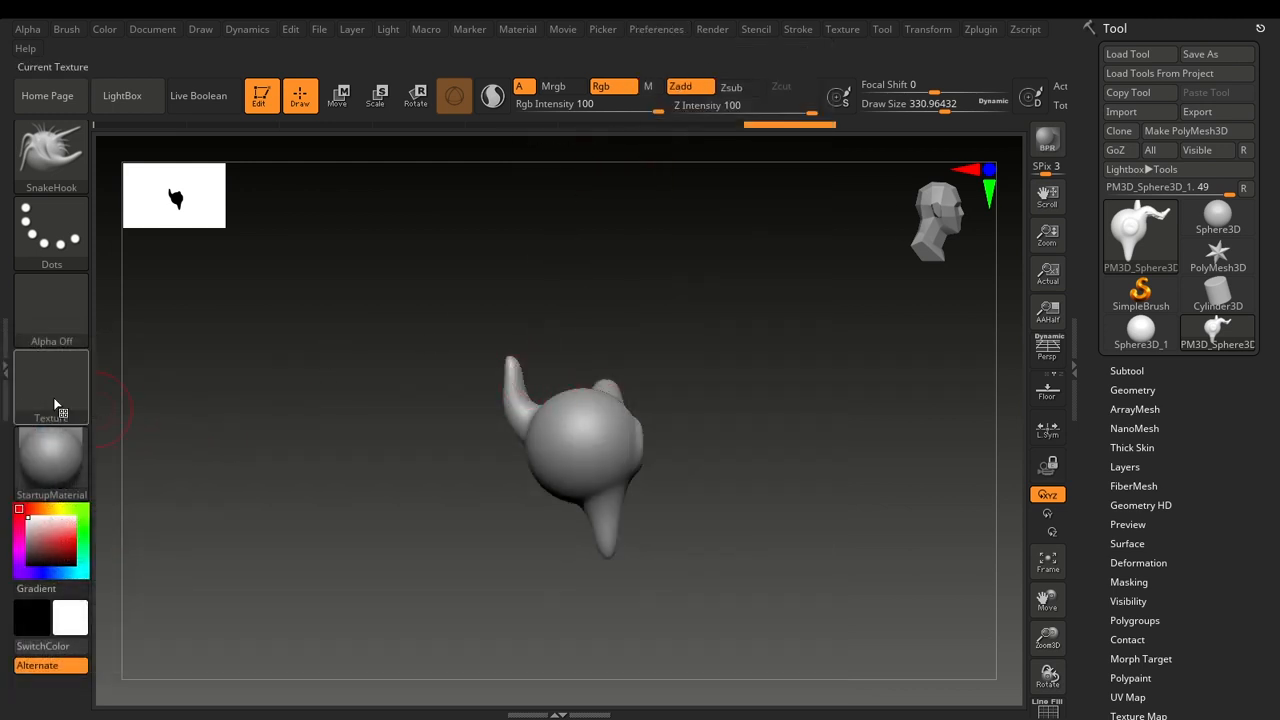
Store the current custom hotkeys as the startup hotkeys.
{"action": "left_click", "coordinate": [656, 29]}
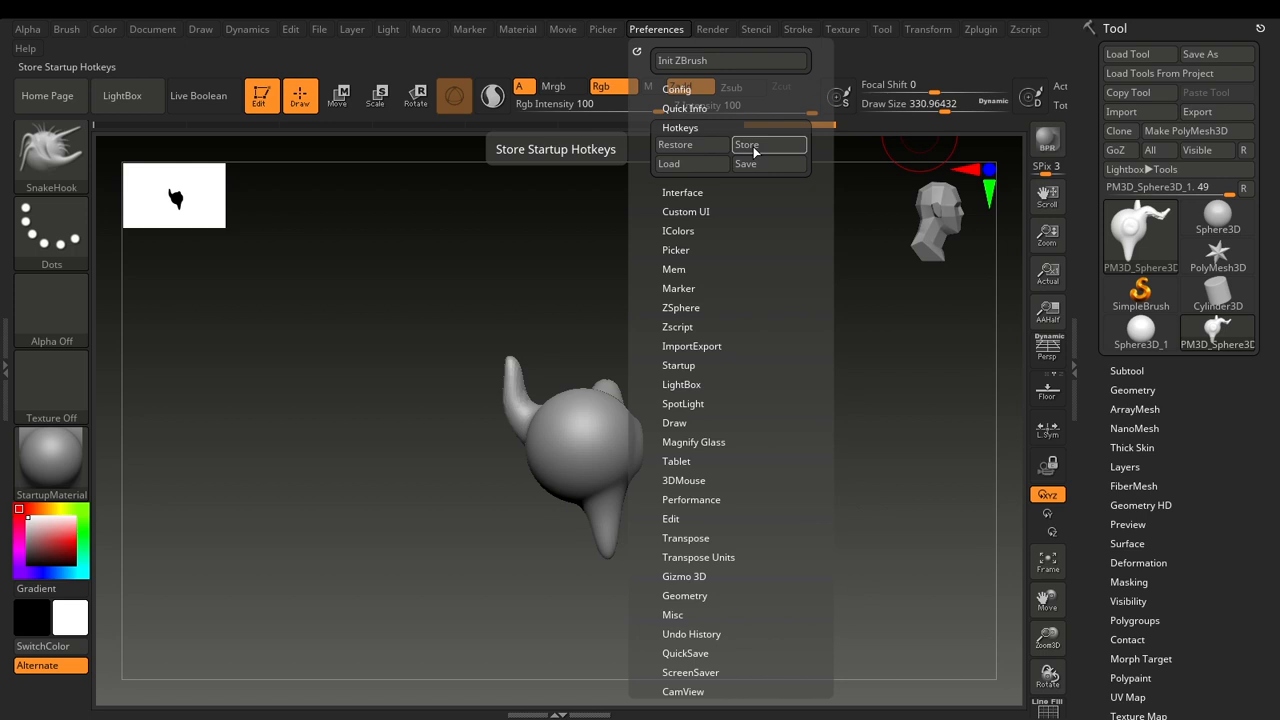
{"action": "left_click", "coordinate": [753, 146]}
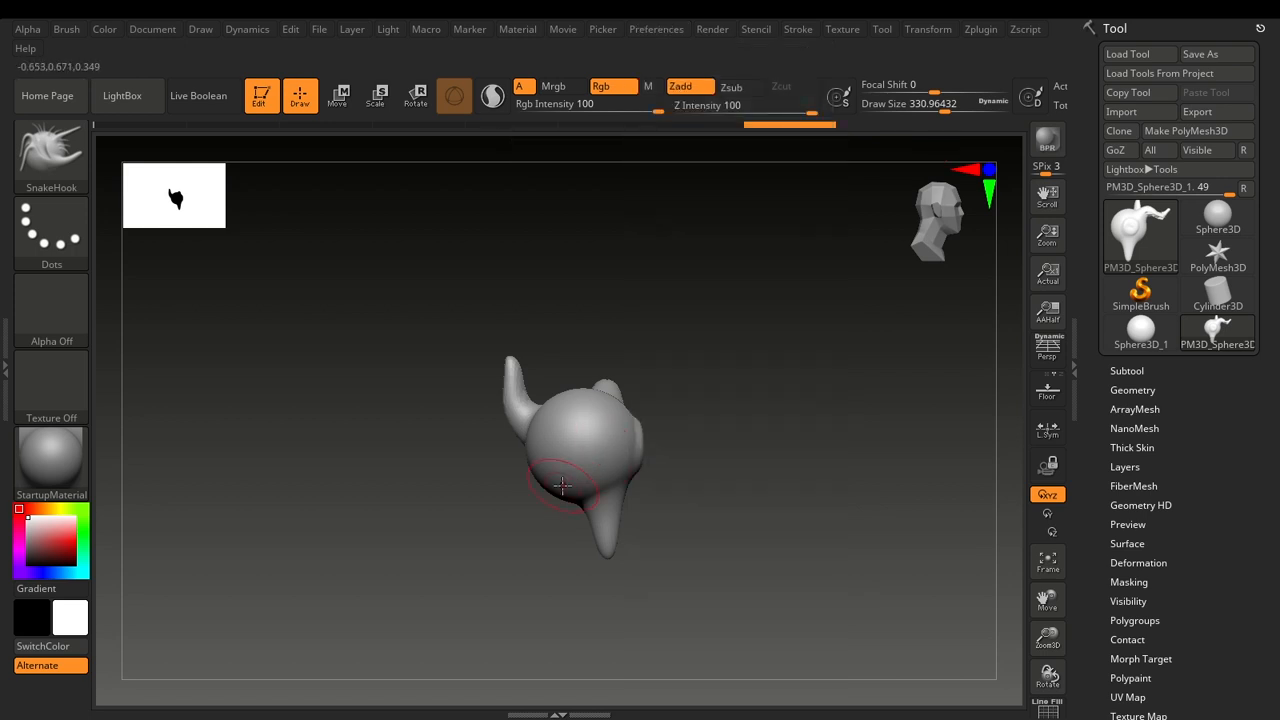
{"action": "left_click_drag", "start_coordinate": [737, 497], "coordinate": [718, 322], "text": "alt"}
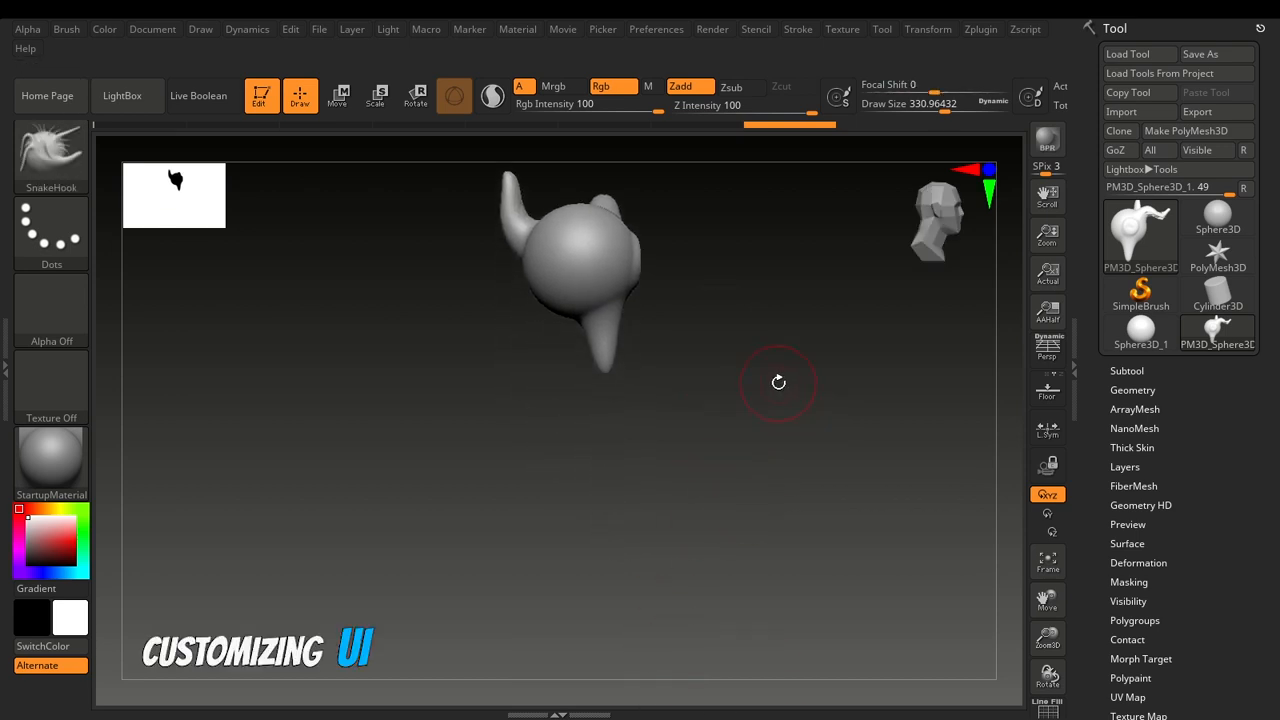
{"action": "mouse_move", "coordinate": [780, 376]}
{"action": "left_mouse_down", "text": "alt"}
{"action": "mouse_move", "coordinate": [755, 506]}
{"action": "mouse_move", "coordinate": [700, 491]}
{"action": "left_mouse_up", "text": "alt"}
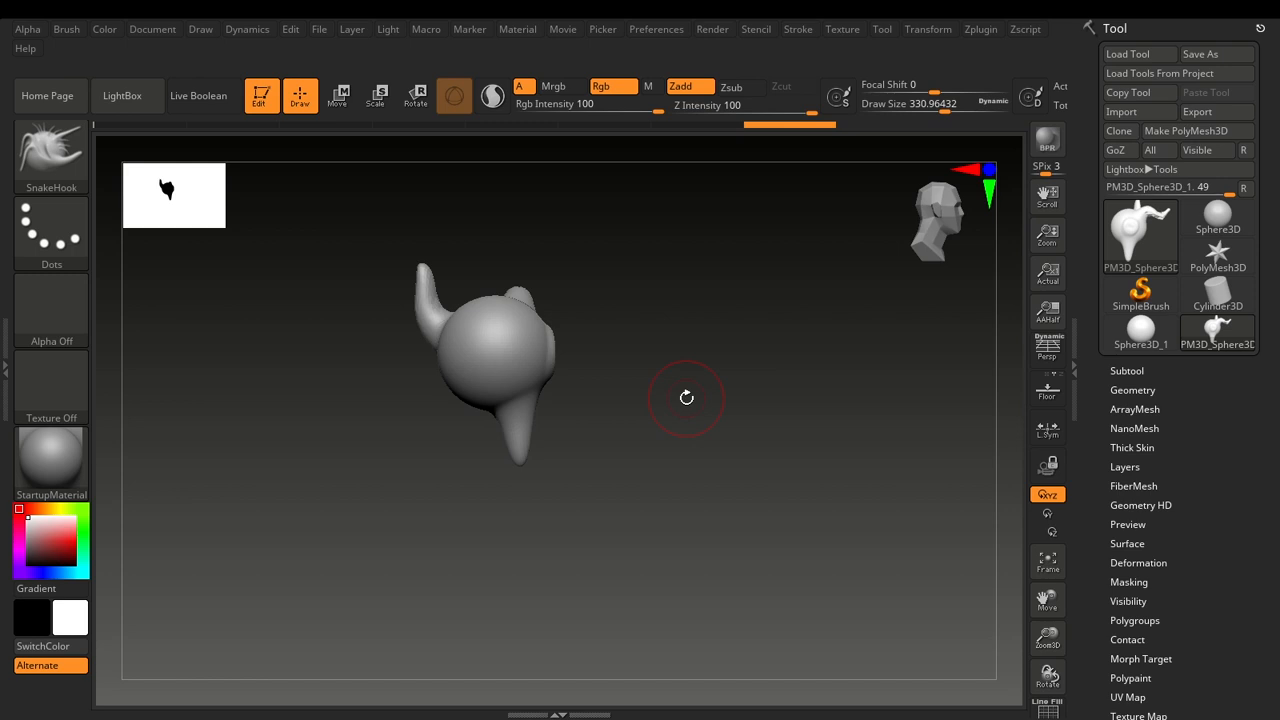
{"action": "left_click_drag", "start_coordinate": [690, 328], "coordinate": [715, 356], "text": "alt"}
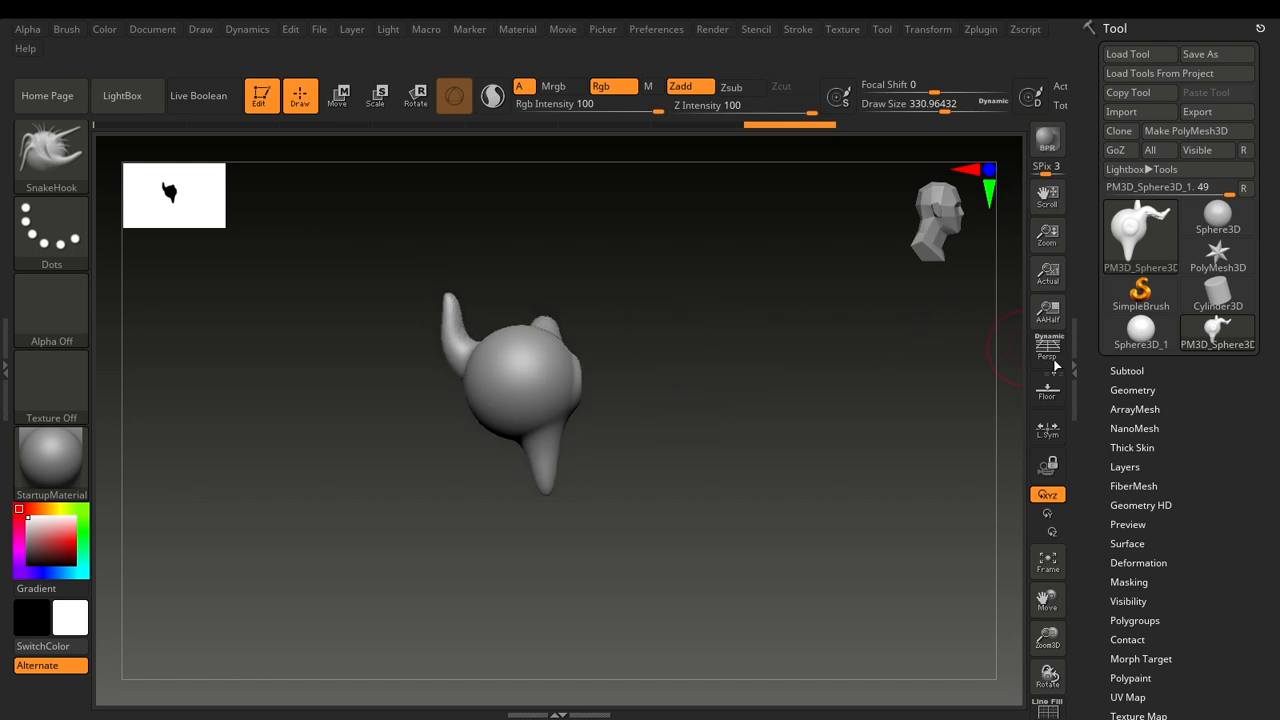
{"action": "left_click", "coordinate": [1132, 390]}
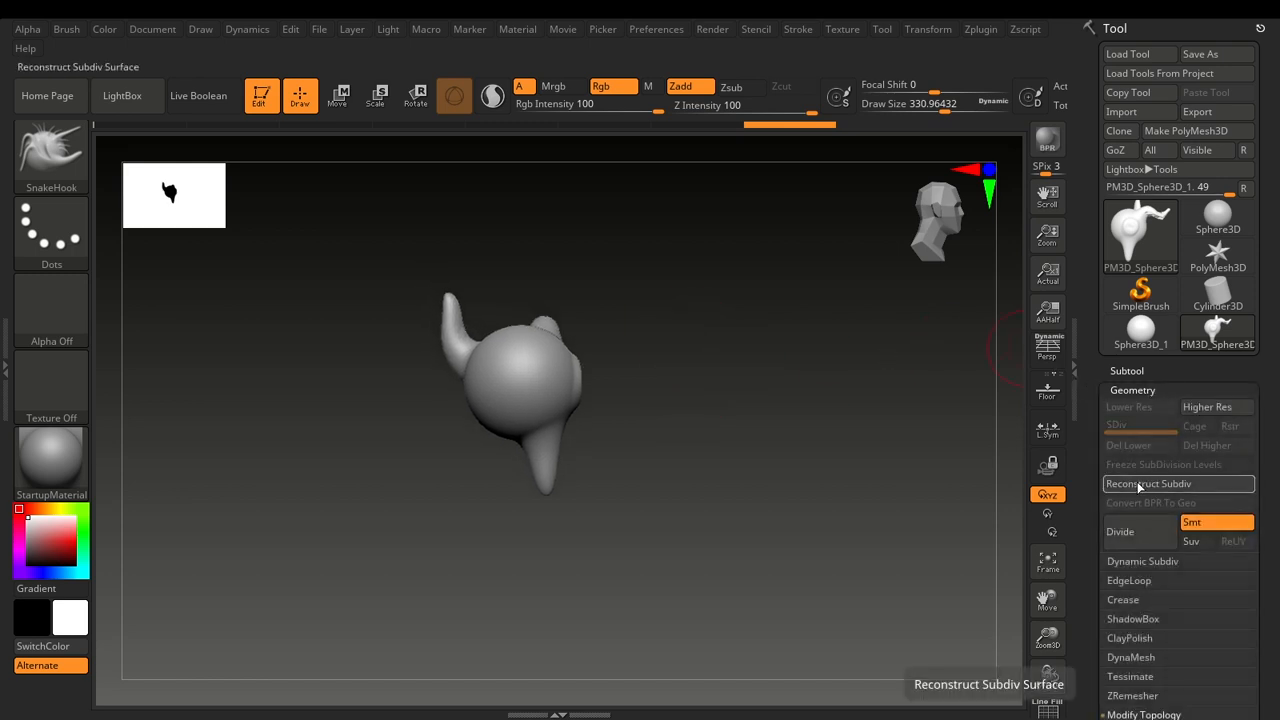
{"action": "left_click", "coordinate": [1158, 390]}
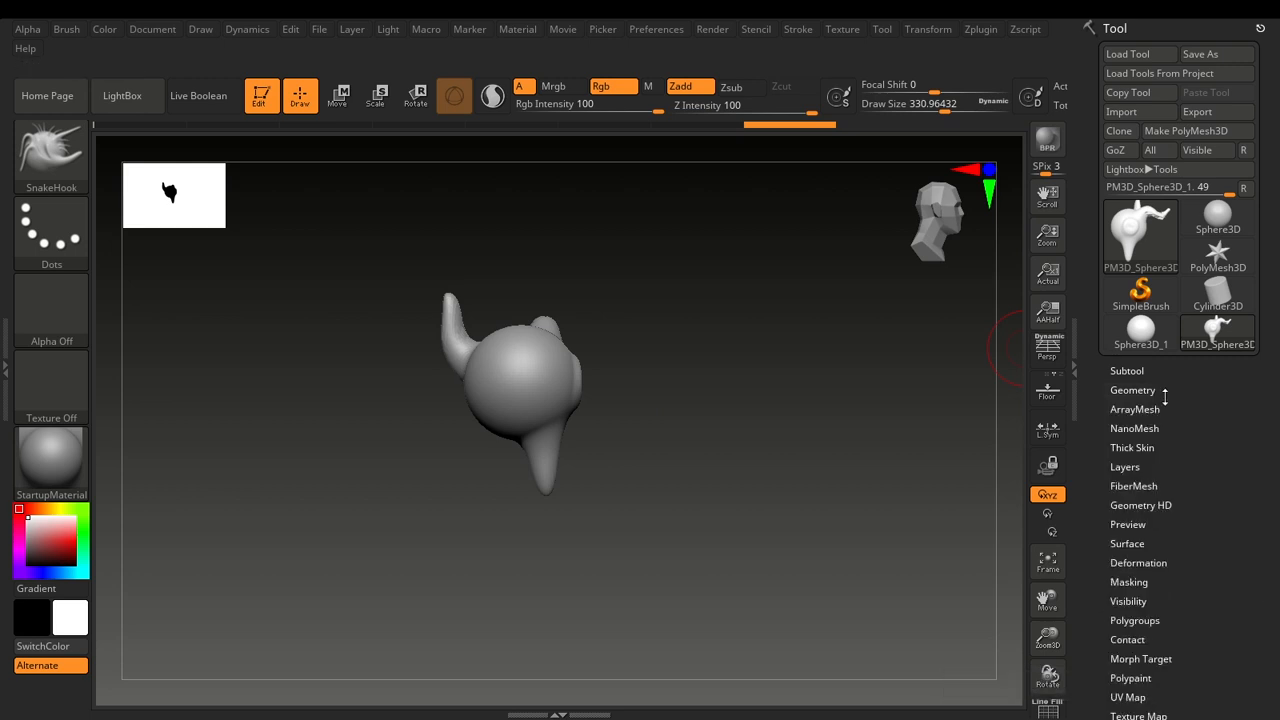
{"action": "left_click", "coordinate": [1142, 450]}
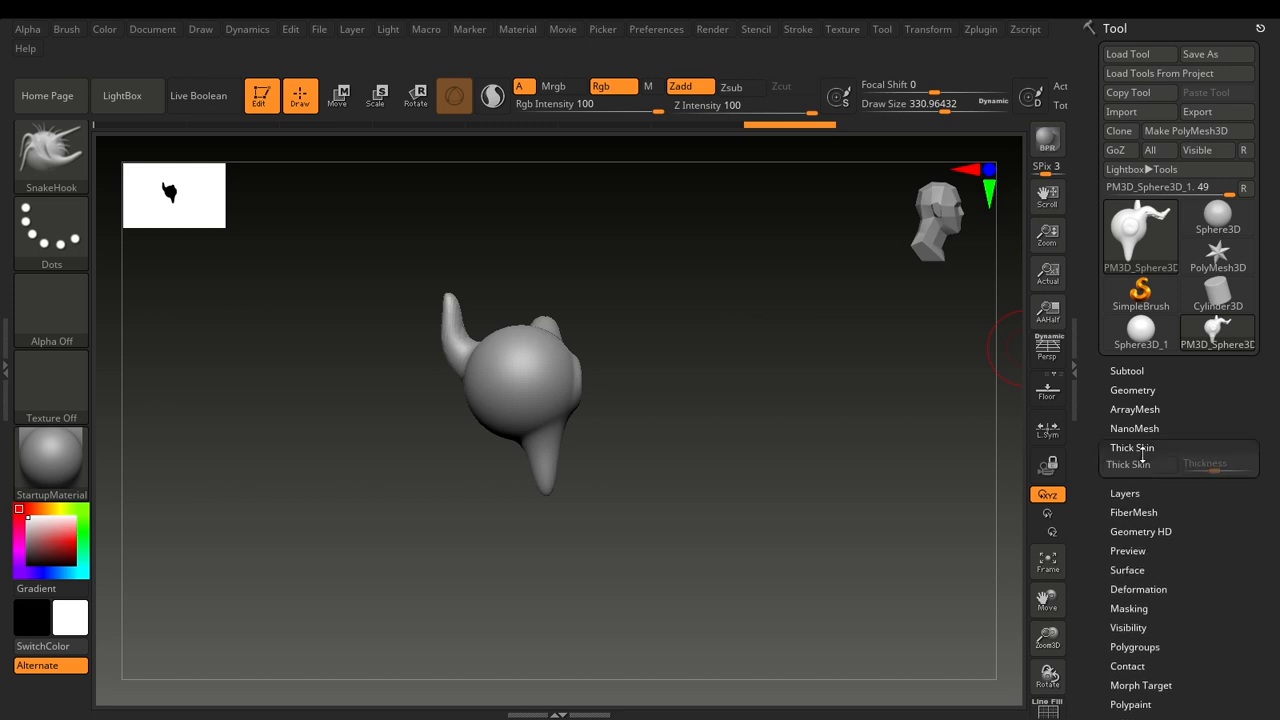
{"action": "left_click", "coordinate": [1133, 390]}
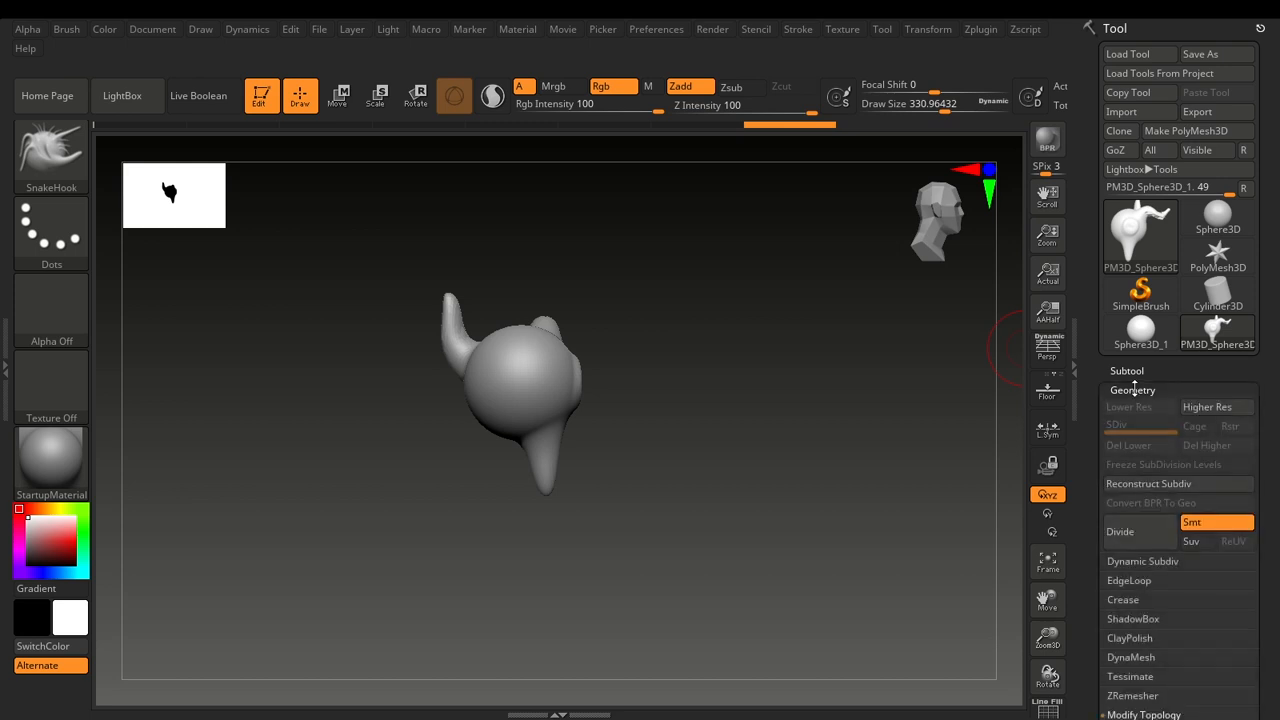
{"action": "left_click", "coordinate": [1134, 390]}
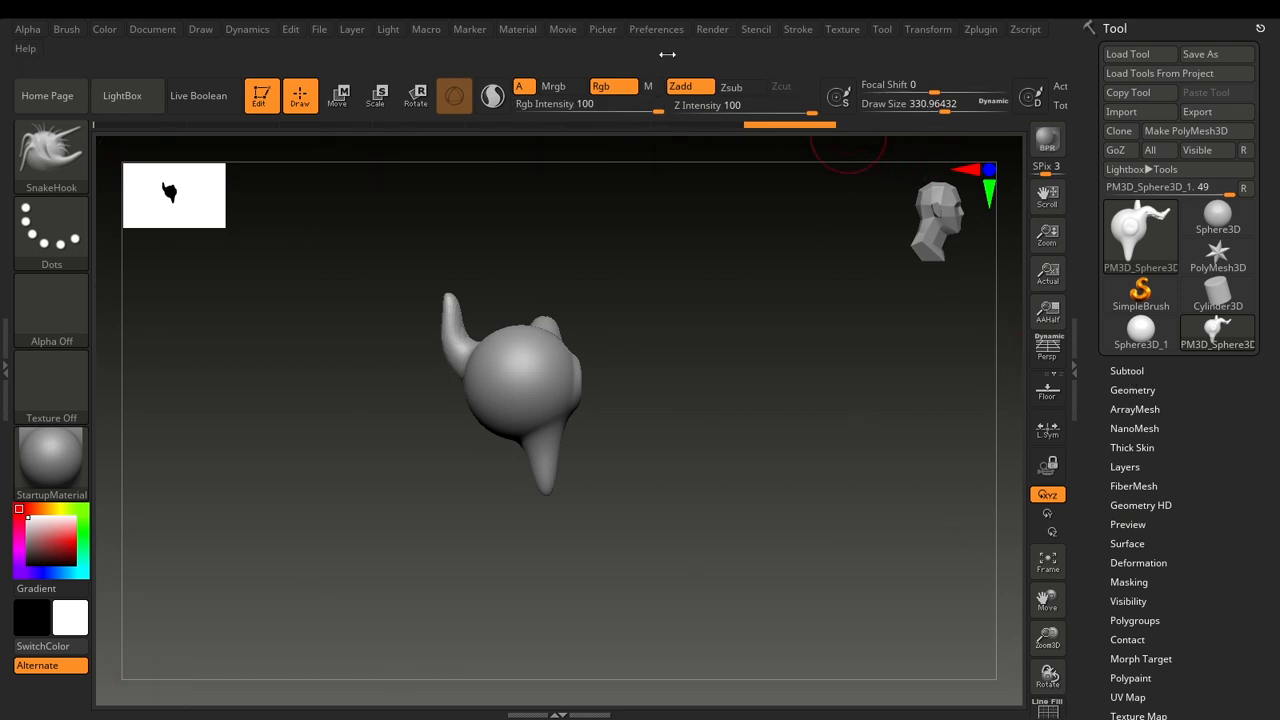
Turn on interface customization with Enable Customize in the Config preferences.
{"action": "left_click", "coordinate": [672, 30]}
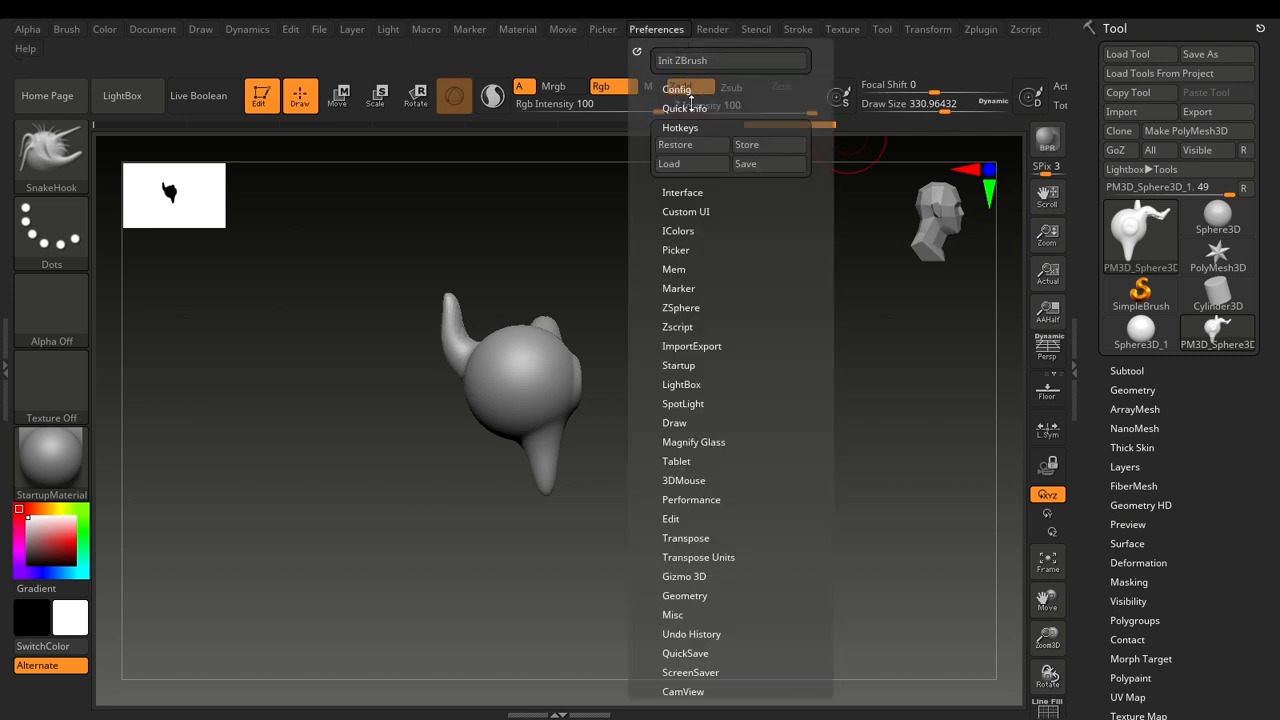
{"action": "left_click", "coordinate": [690, 124]}
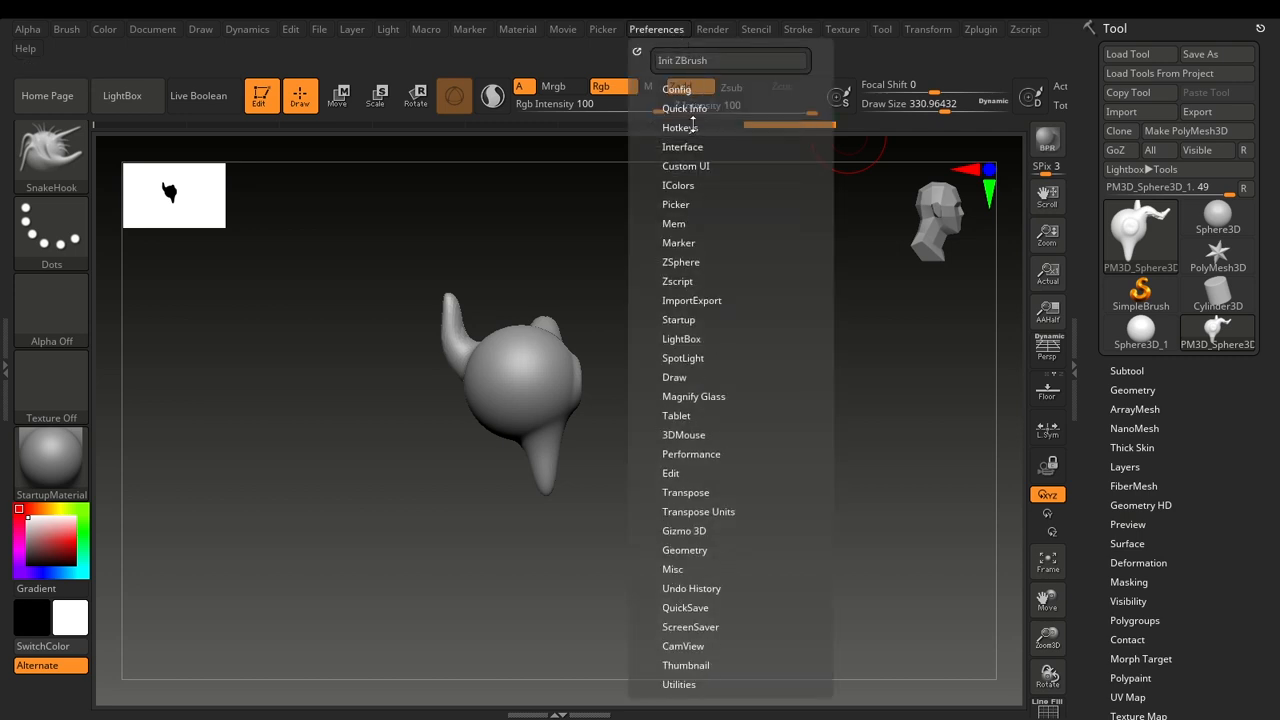
{"action": "left_click", "coordinate": [687, 90]}
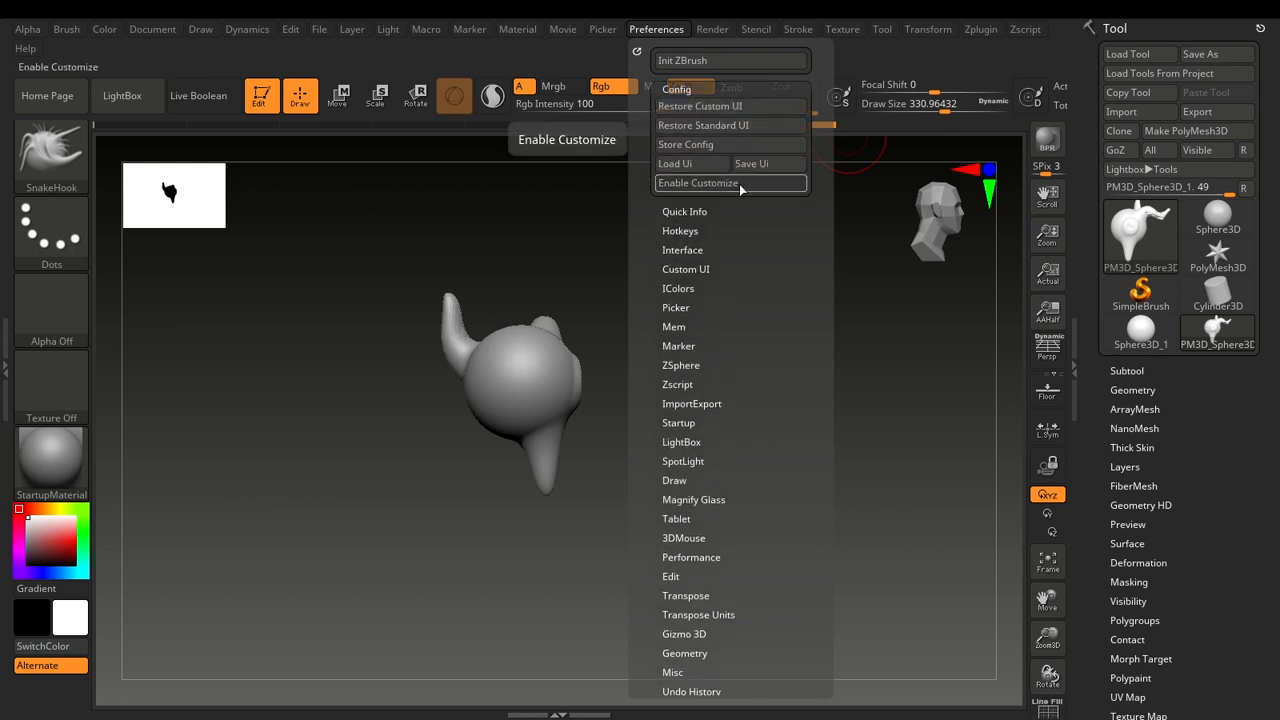
{"action": "left_click", "coordinate": [687, 187]}
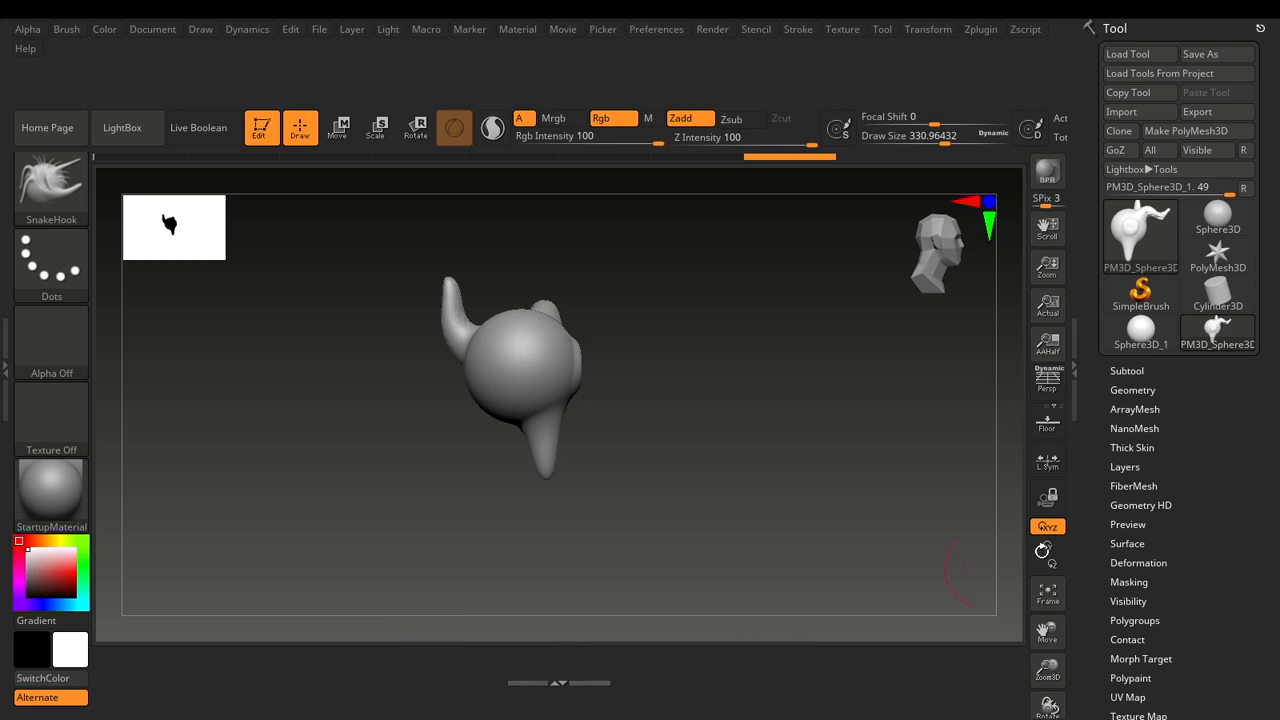
Expand the ZRemesher settings within the Tool palette's Geometry section.
{"action": "left_click_drag", "start_coordinate": [1277, 452], "coordinate": [1273, 371]}
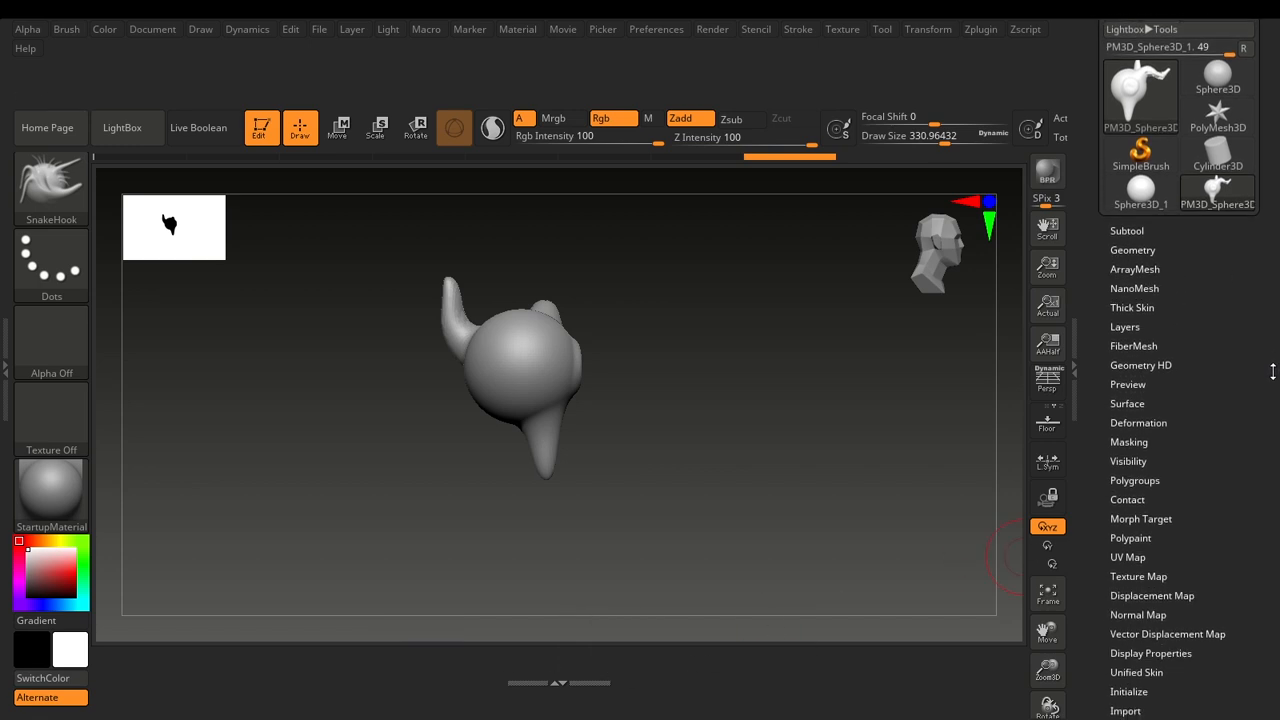
{"action": "left_click", "coordinate": [1156, 254]}
{"action": "left_click_drag", "start_coordinate": [1277, 457], "coordinate": [1277, 243]}
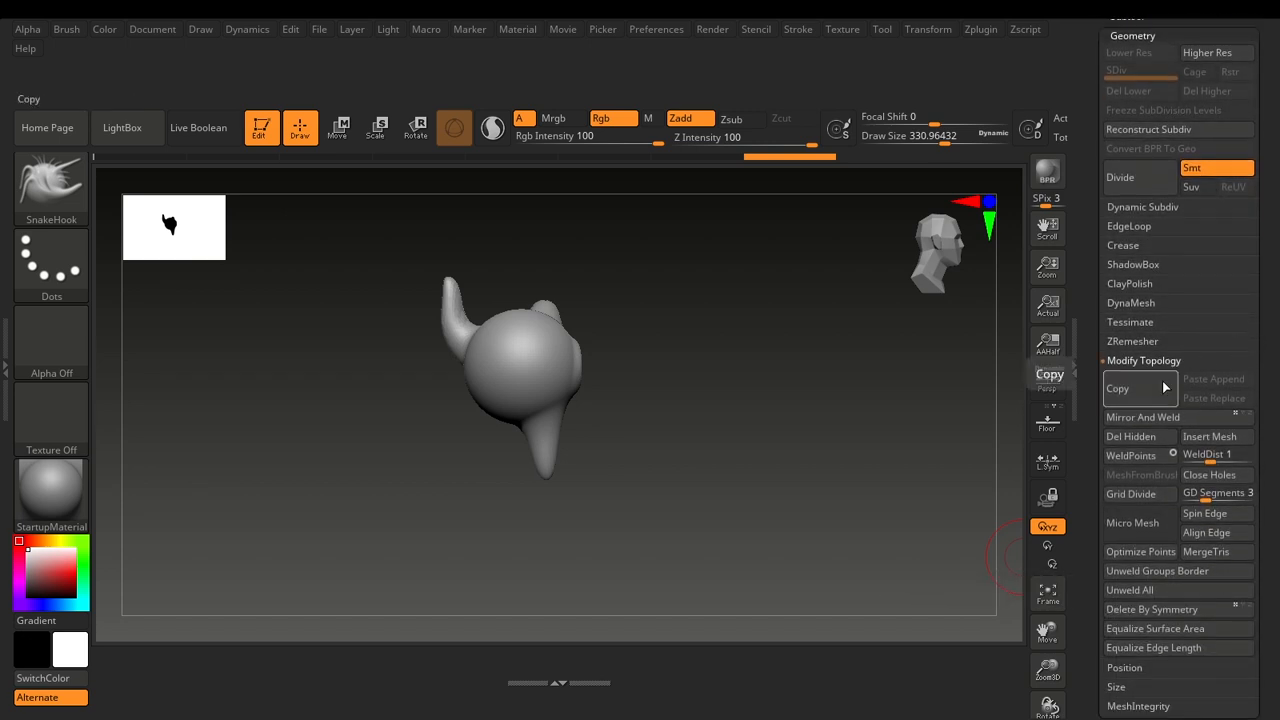
{"action": "left_click", "coordinate": [1143, 344]}
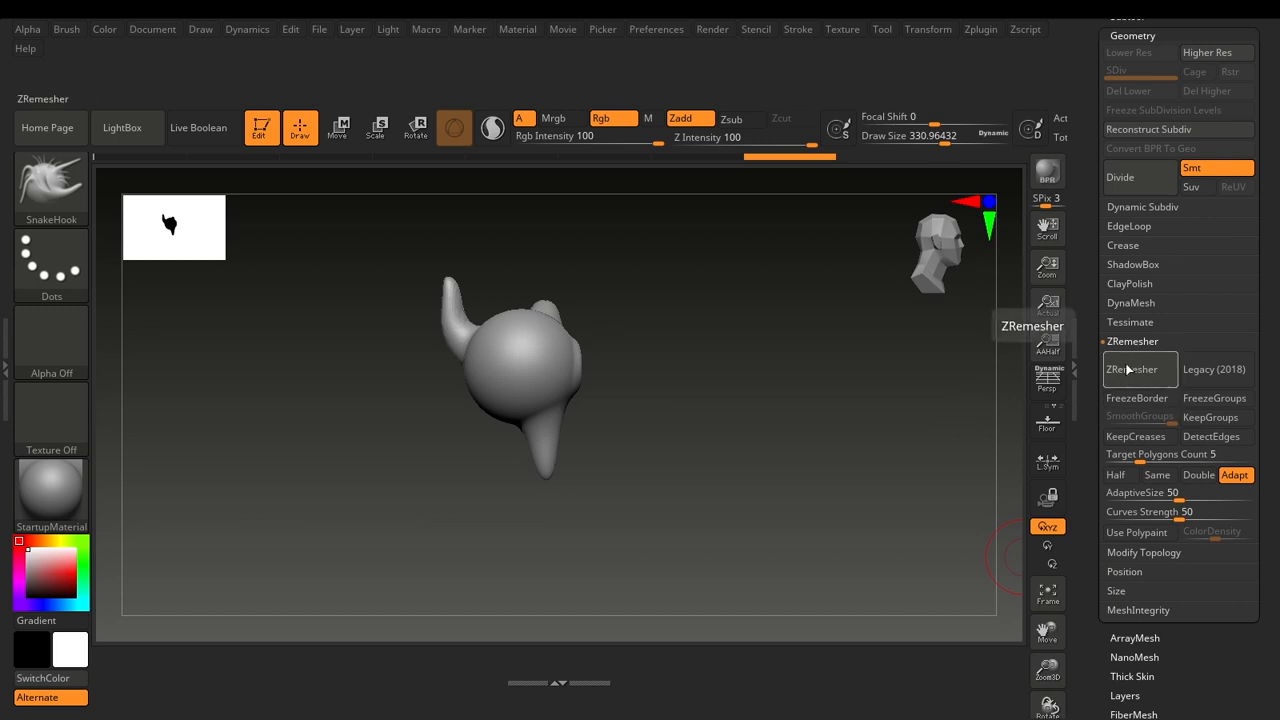
Enlarge the shelf area below the canvas to make room for custom controls.
{"action": "left_click_drag", "start_coordinate": [805, 442], "coordinate": [776, 451]}
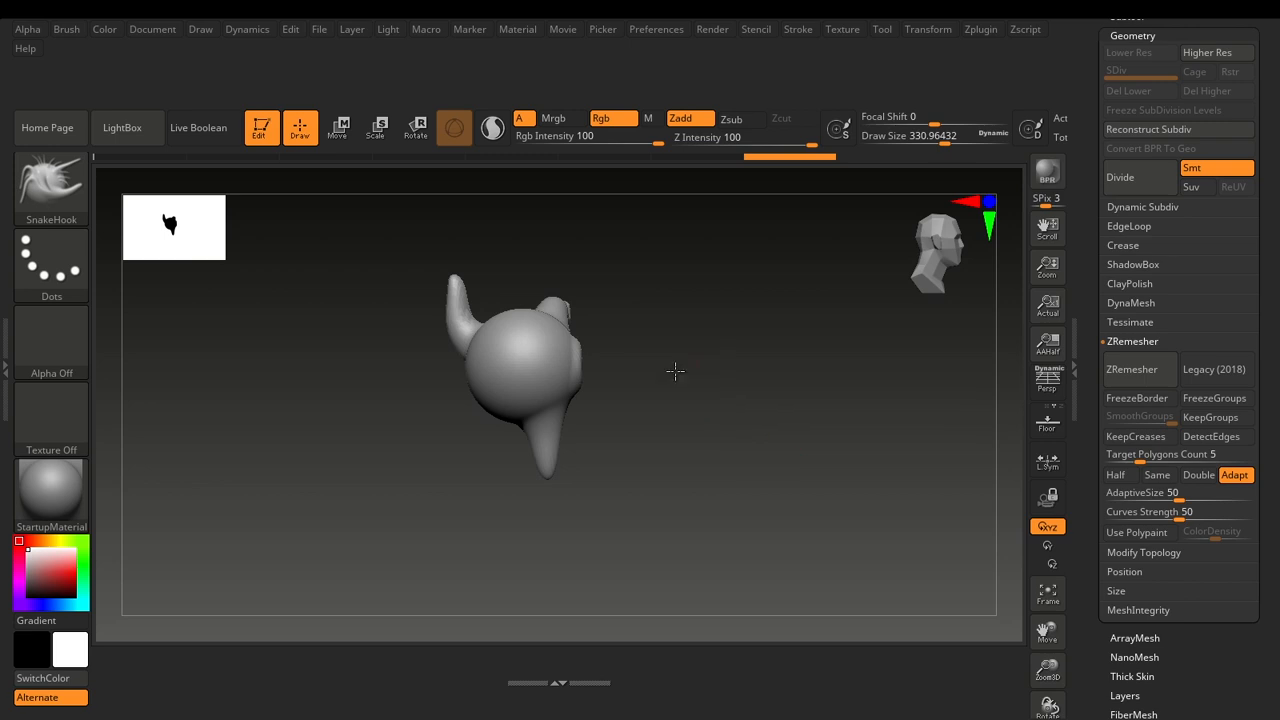
{"action": "mouse_move", "coordinate": [674, 371]}
{"action": "left_mouse_down", "text": "shift"}
{"action": "mouse_move", "coordinate": [669, 357]}
{"action": "mouse_move", "coordinate": [677, 446]}
{"action": "left_mouse_up", "text": "shift"}
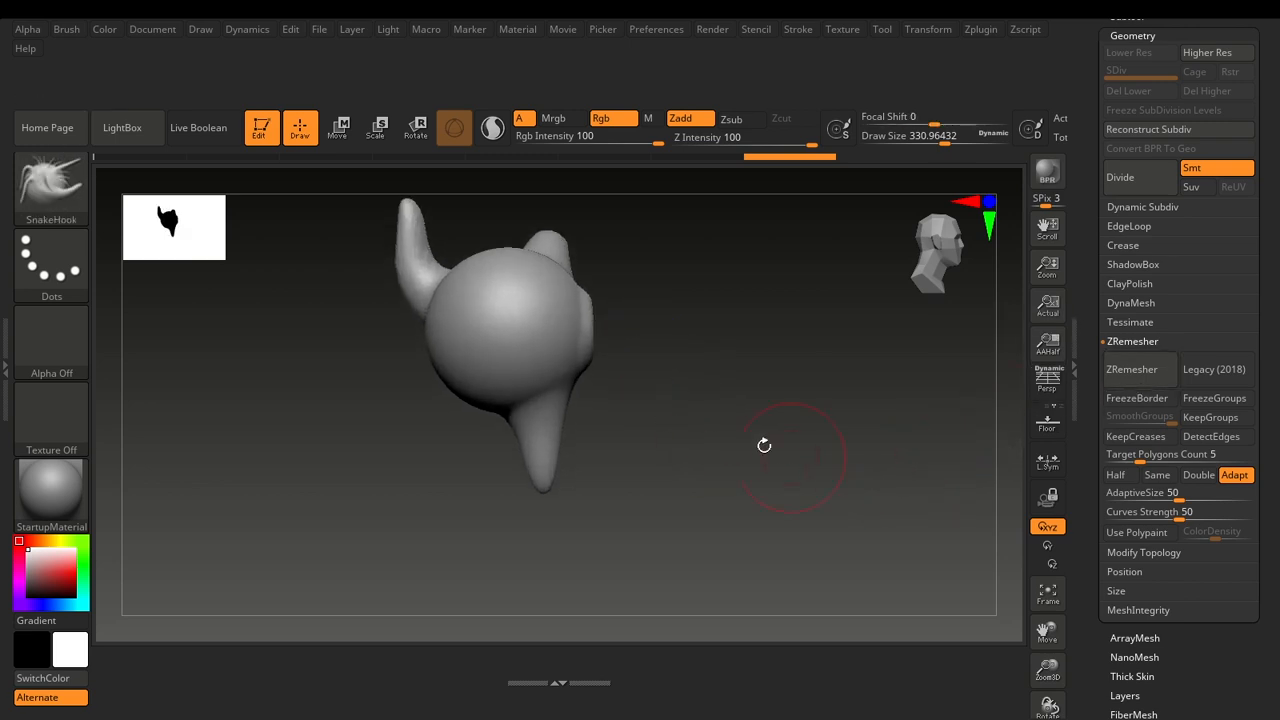
{"action": "left_click_drag", "start_coordinate": [748, 441], "coordinate": [773, 381], "text": "alt"}
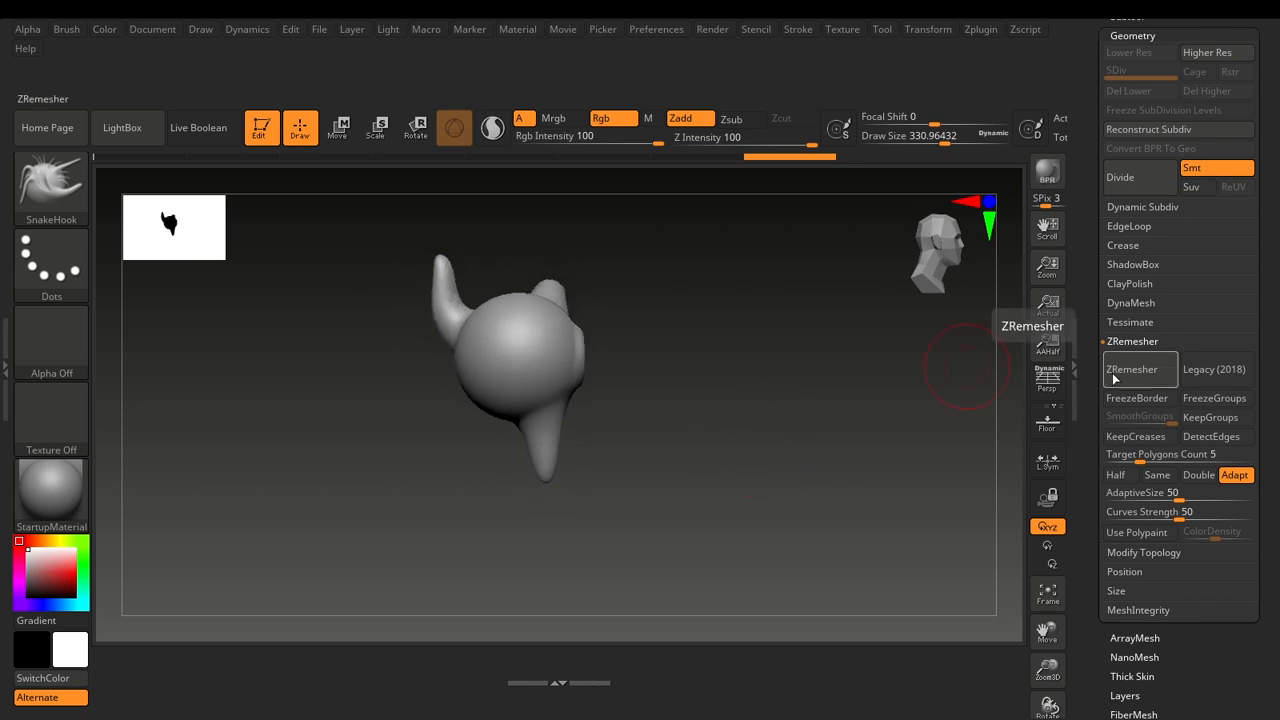
{"action": "left_click", "coordinate": [574, 682]}
{"action": "left_click", "coordinate": [561, 572]}
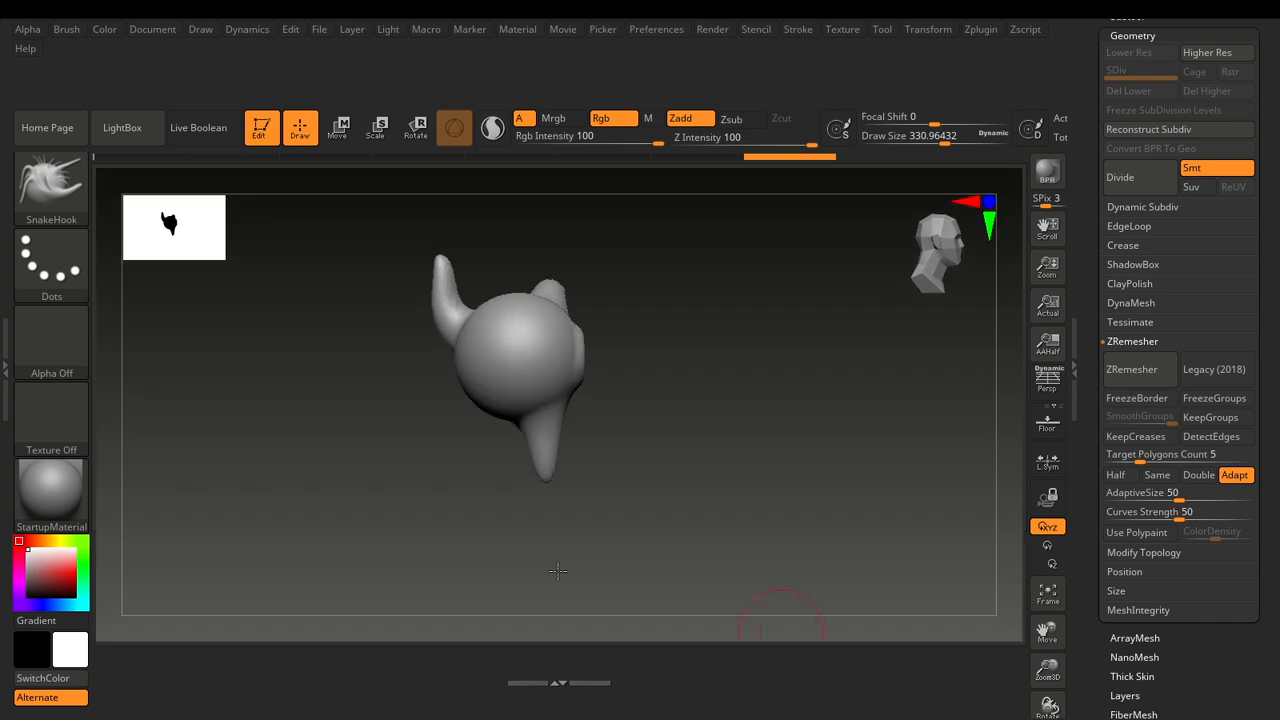
{"action": "left_click", "coordinate": [567, 684]}
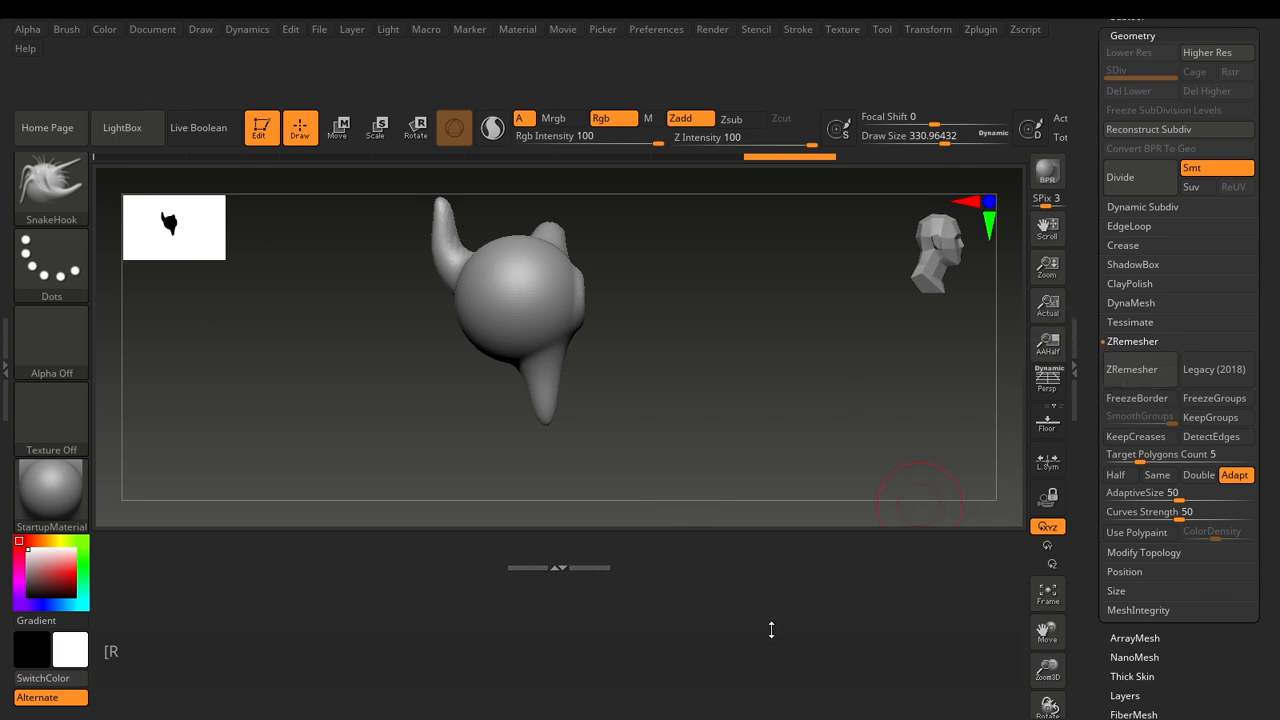
Add the ZRemesher and FreezeBorder buttons side by side to the shelf below the canvas.
{"action": "left_click", "coordinate": [676, 31]}
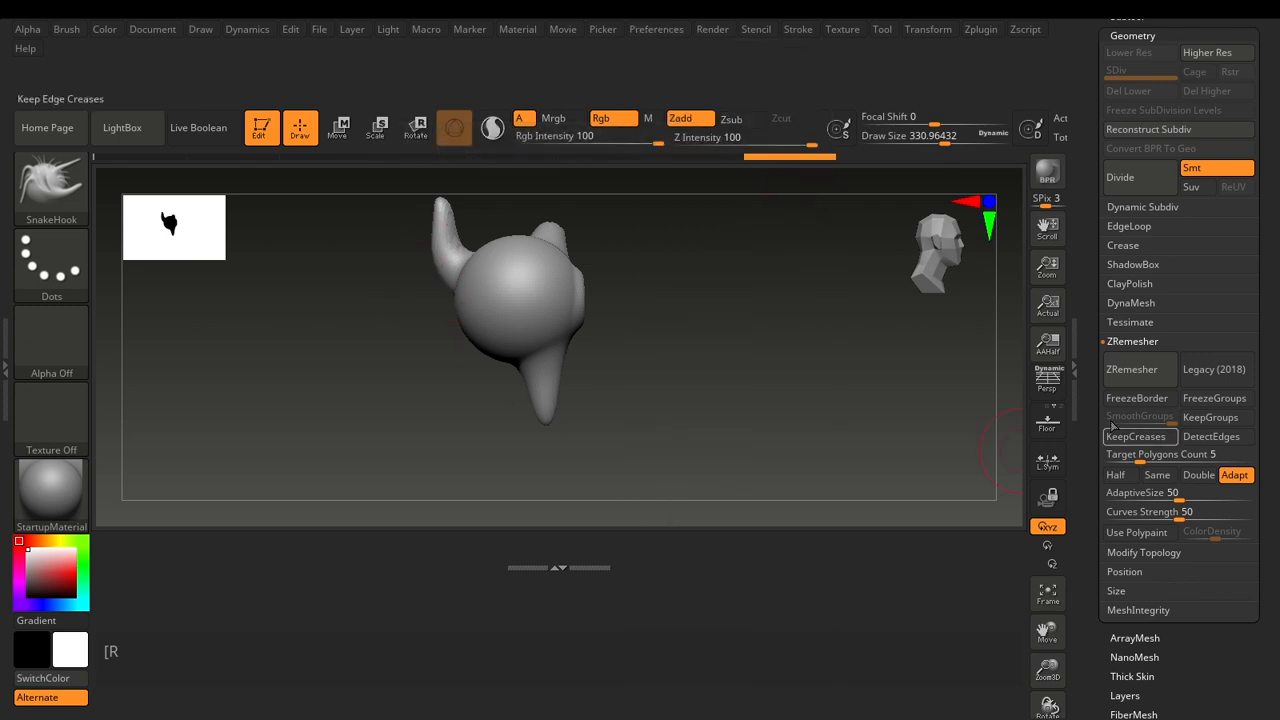
{"action": "key", "text": "ctrl"}
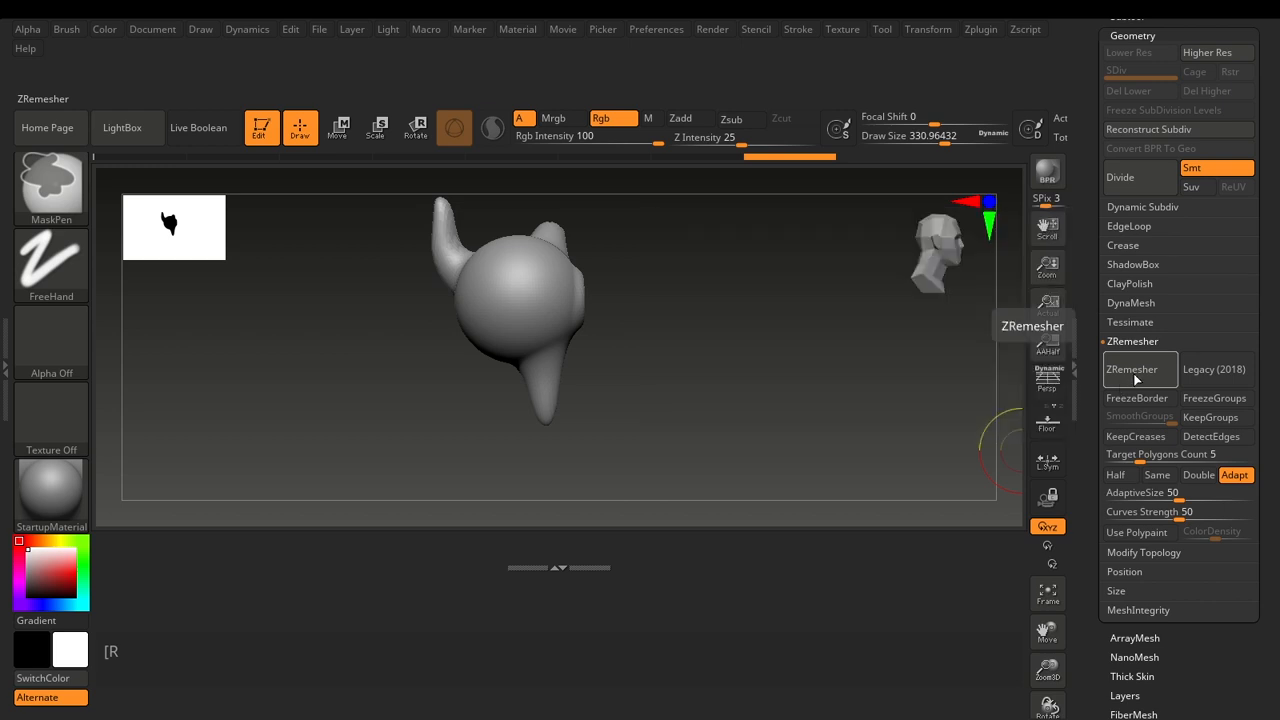
{"action": "mouse_move", "coordinate": [1134, 379]}
{"action": "left_mouse_down", "text": "ctrl+alt"}
{"action": "mouse_move", "coordinate": [1008, 410]}
{"action": "mouse_move", "coordinate": [888, 585]}
{"action": "mouse_move", "coordinate": [737, 583]}
{"action": "mouse_move", "coordinate": [821, 560]}
{"action": "mouse_move", "coordinate": [691, 560]}
{"action": "left_mouse_up", "text": "ctrl+alt"}
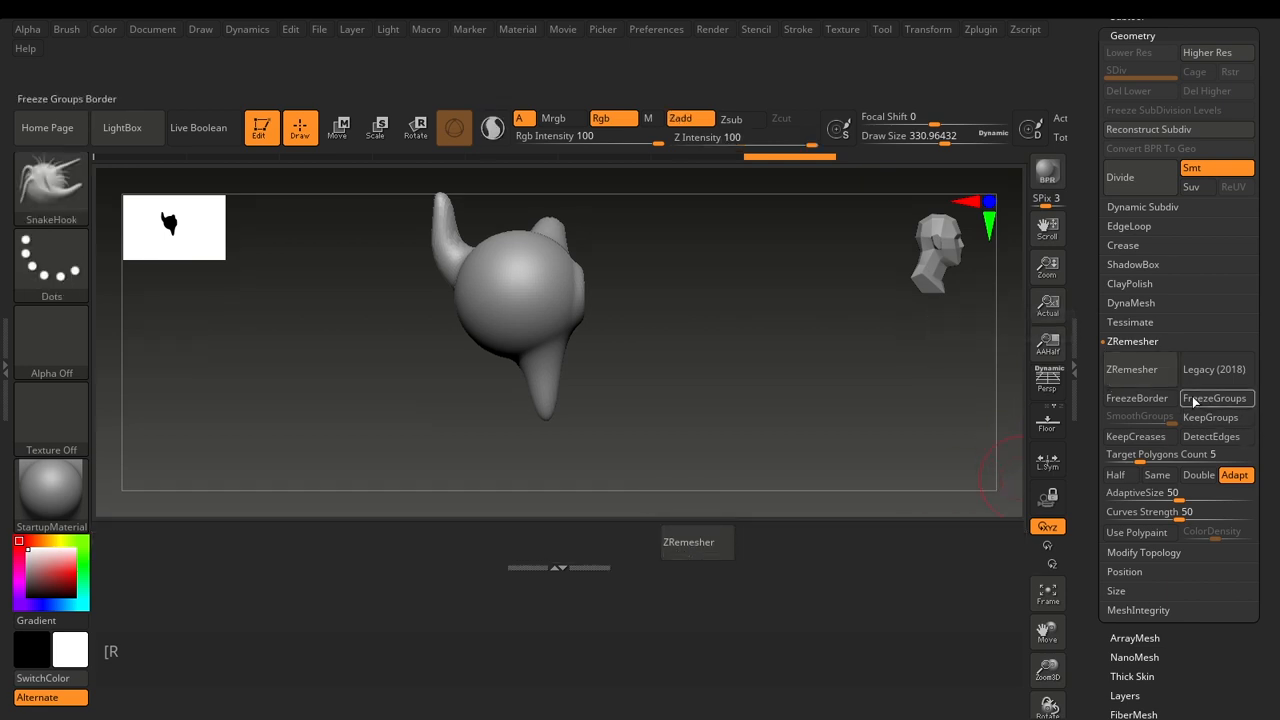
{"action": "key", "text": "ctrl"}
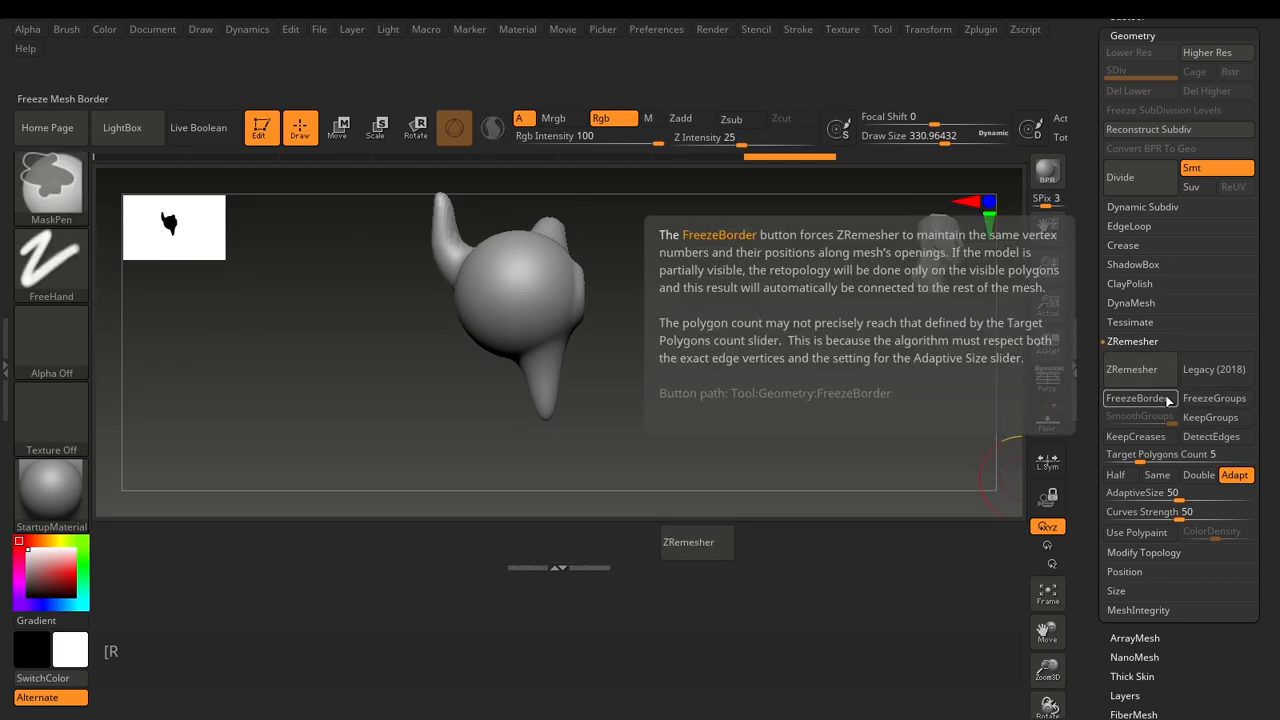
{"action": "left_click_drag", "start_coordinate": [1168, 400], "coordinate": [805, 533], "text": "ctrl+alt"}
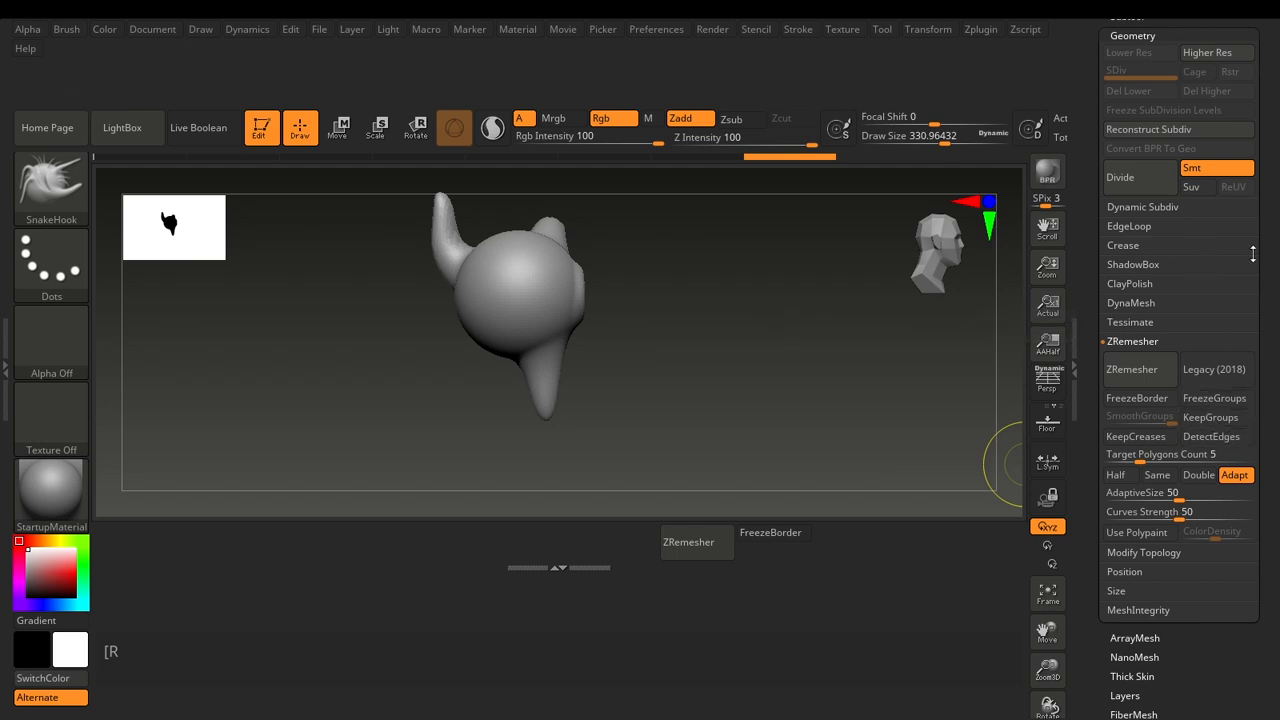
Add the Dynamic button from the Dynamic Subdiv settings to the shelf, next to FreezeBorder.
{"action": "left_click", "coordinate": [1170, 212]}
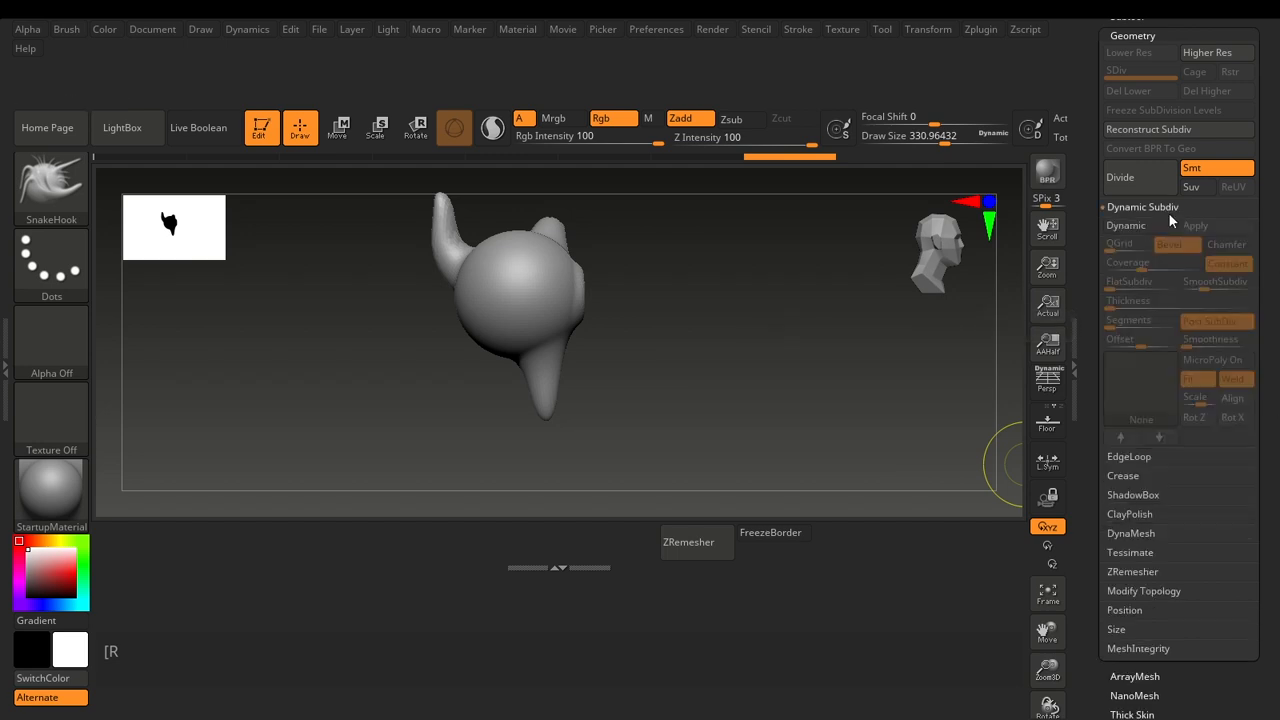
{"action": "key", "text": "ctrl"}
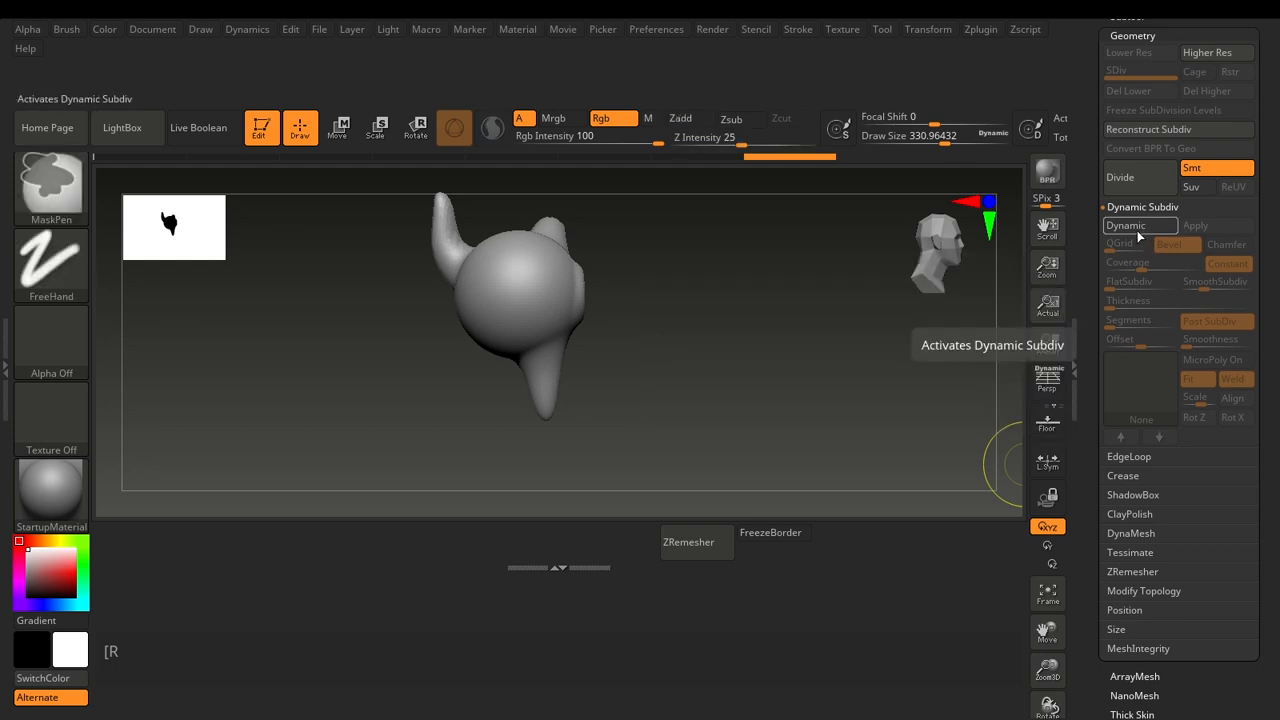
{"action": "left_click_drag", "start_coordinate": [1138, 235], "coordinate": [851, 537], "text": "ctrl+alt"}
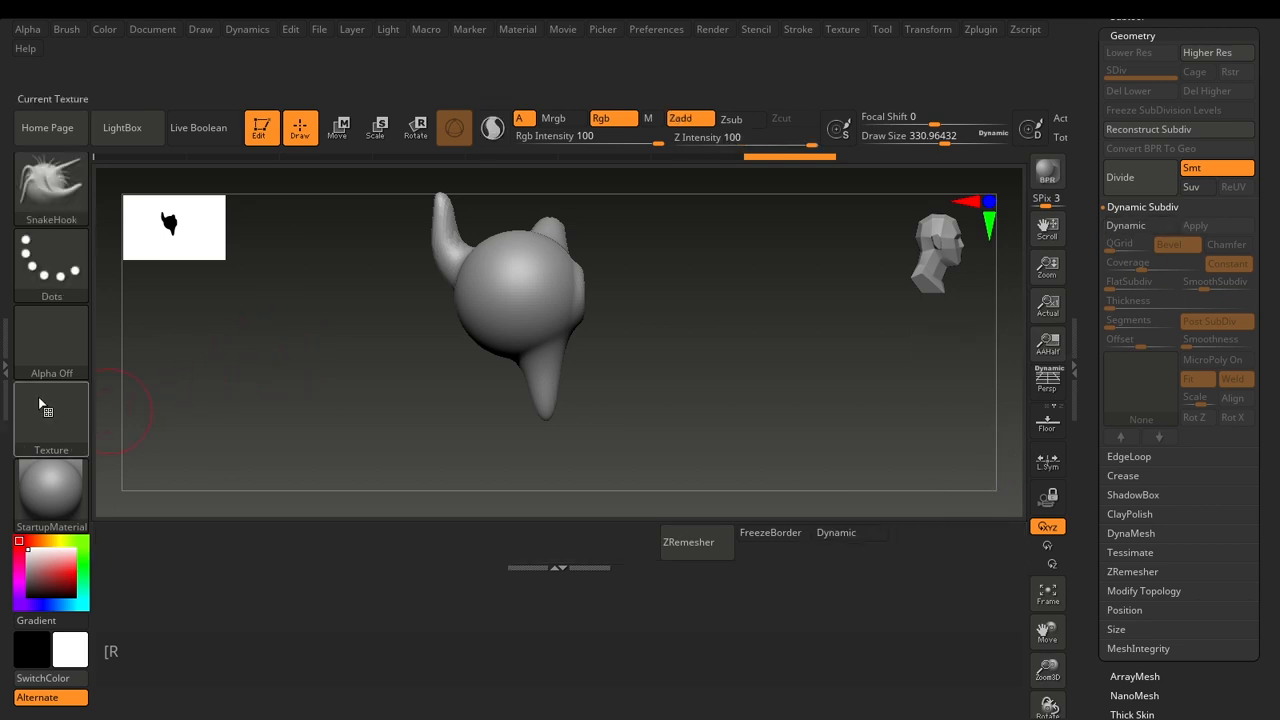
Reopen the tray with the docked Brush palette and add the Paint brush to the shelf below the canvas.
{"action": "left_click", "coordinate": [6, 355]}
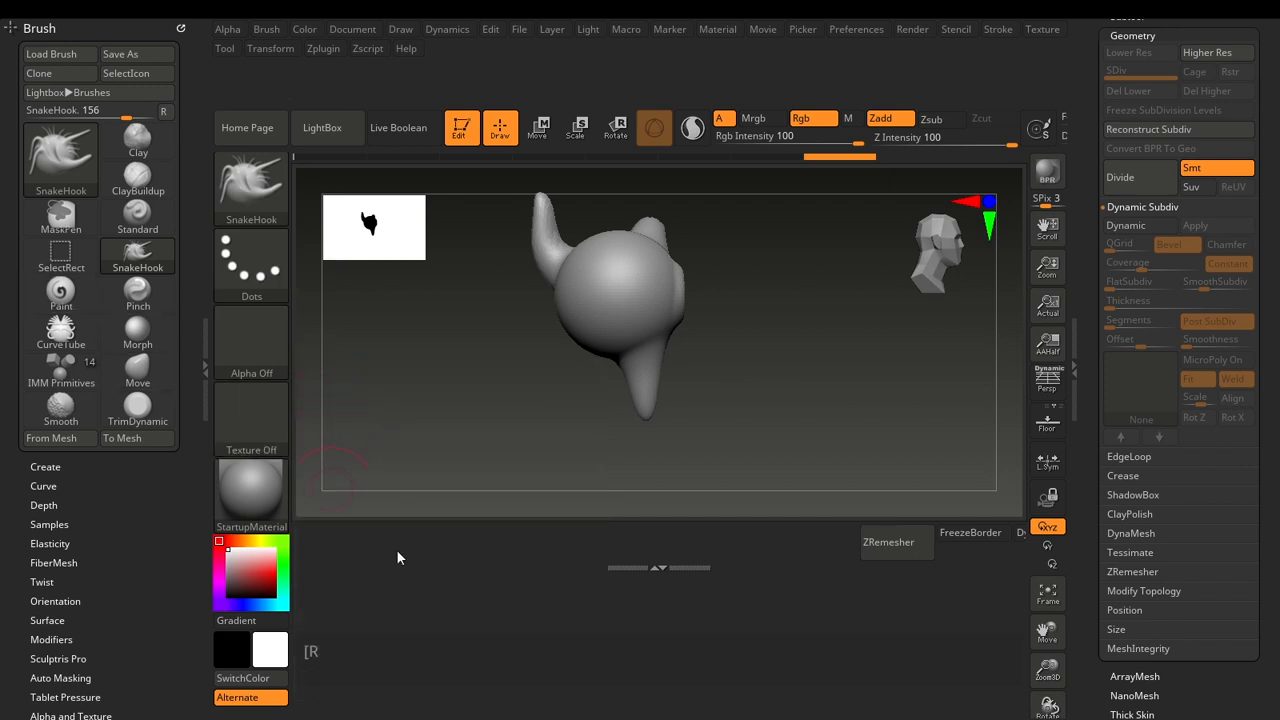
{"action": "key", "text": "ctrl"}
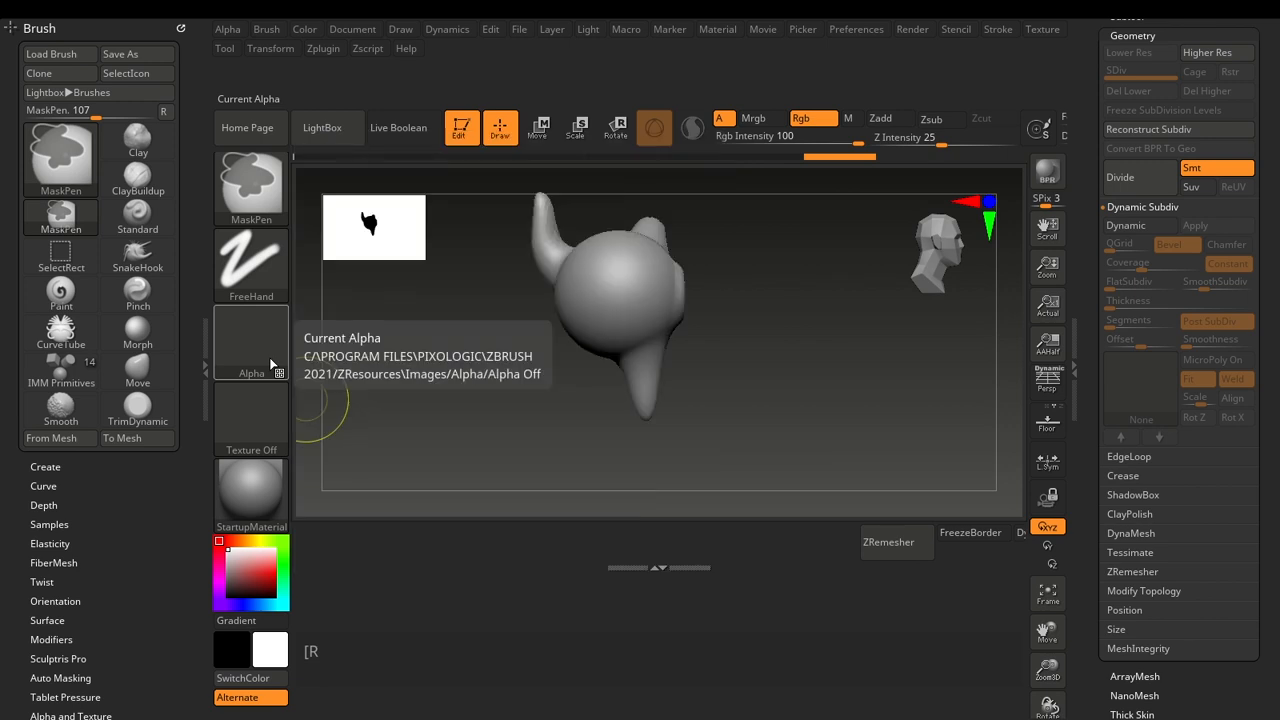
{"action": "left_click_drag", "start_coordinate": [61, 290], "coordinate": [398, 567], "text": "ctrl+alt"}
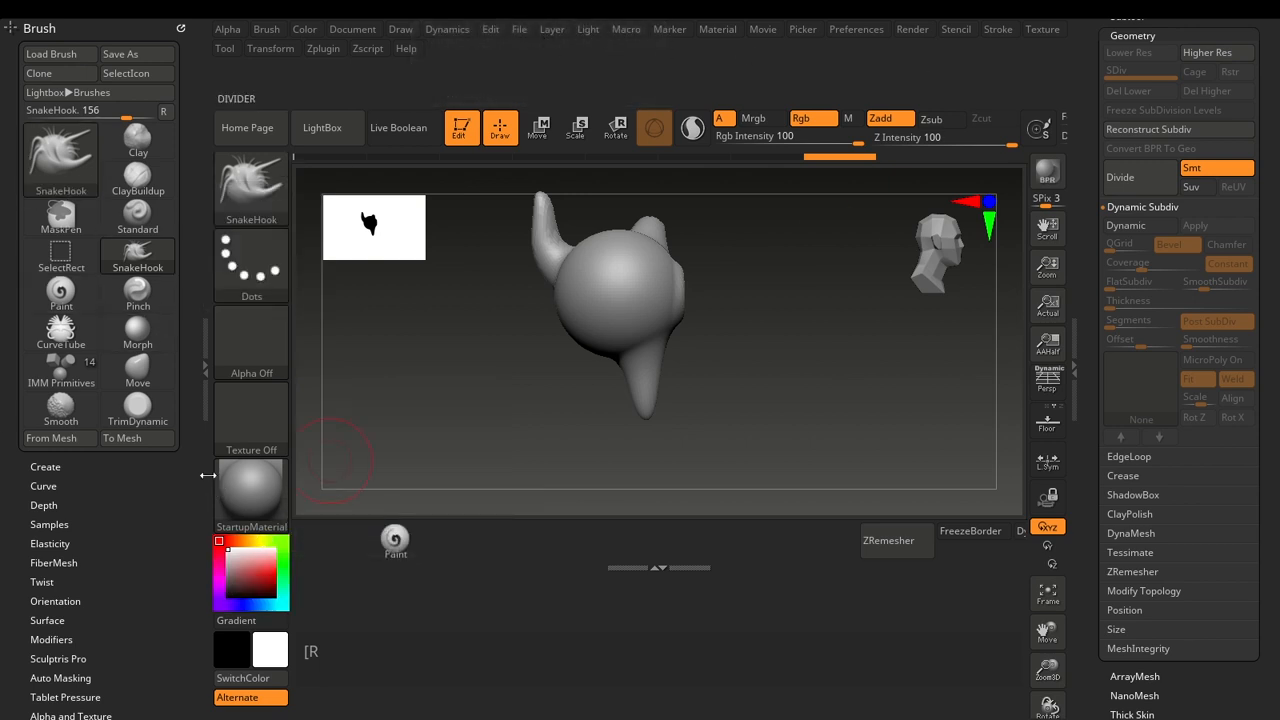
{"action": "left_click", "coordinate": [207, 361]}
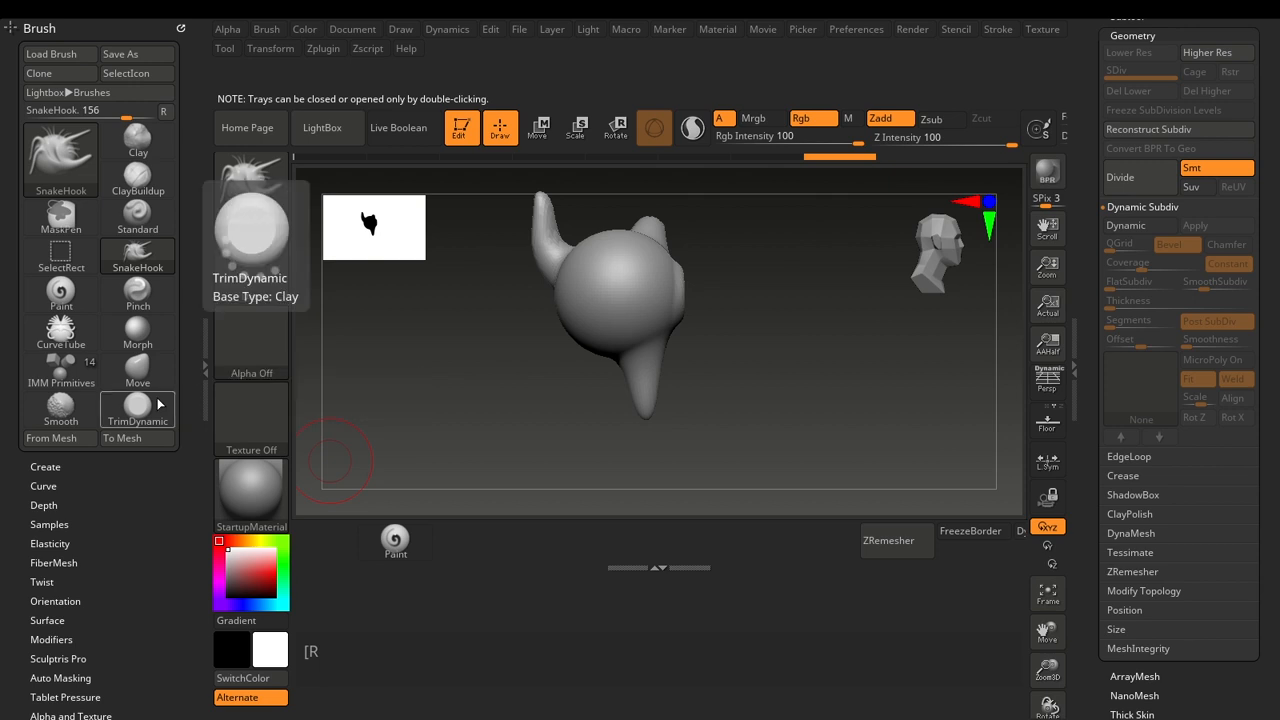
{"action": "key", "text": "ctrl"}
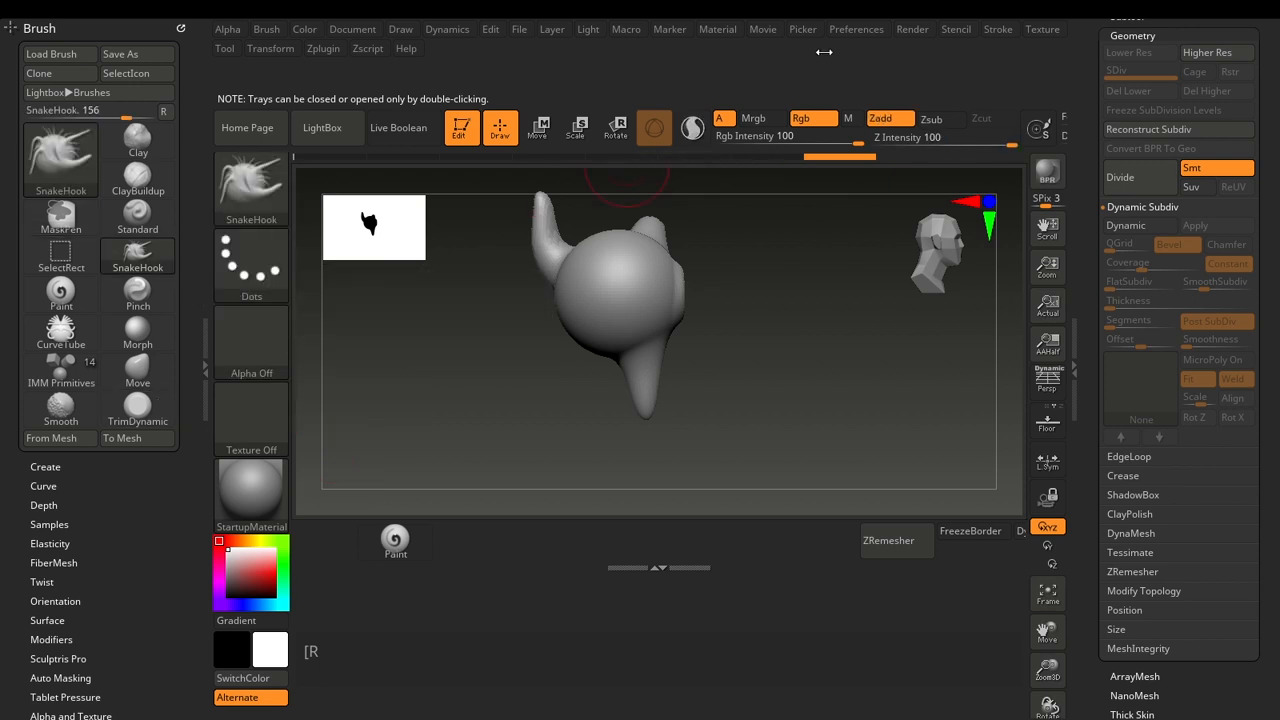
{"action": "left_click", "coordinate": [846, 33]}
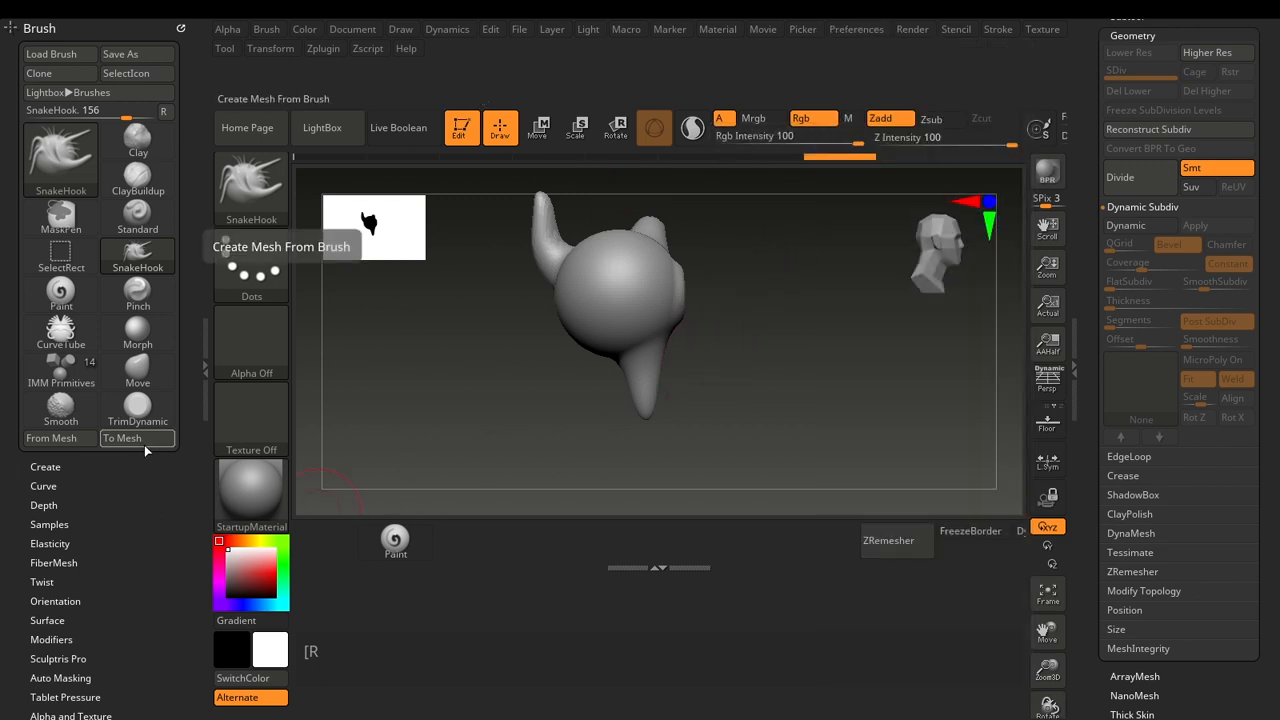
{"action": "left_click", "coordinate": [850, 33]}
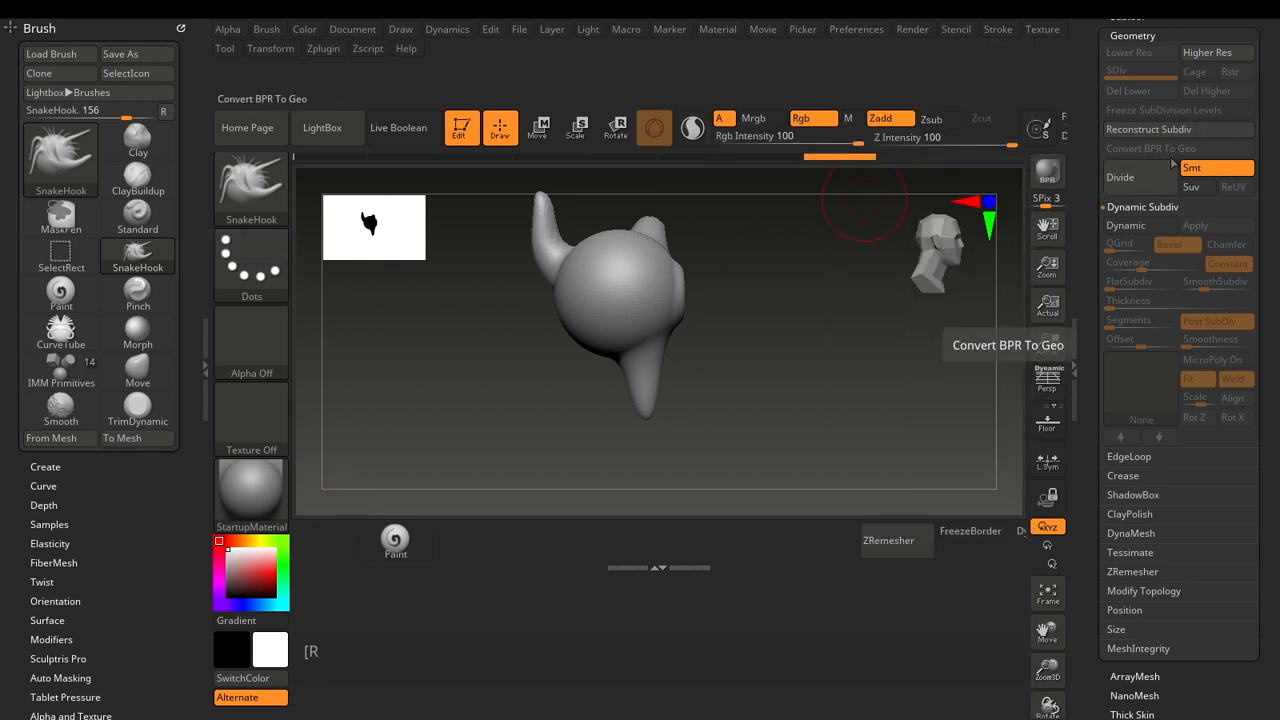
{"action": "left_click", "coordinate": [855, 31]}
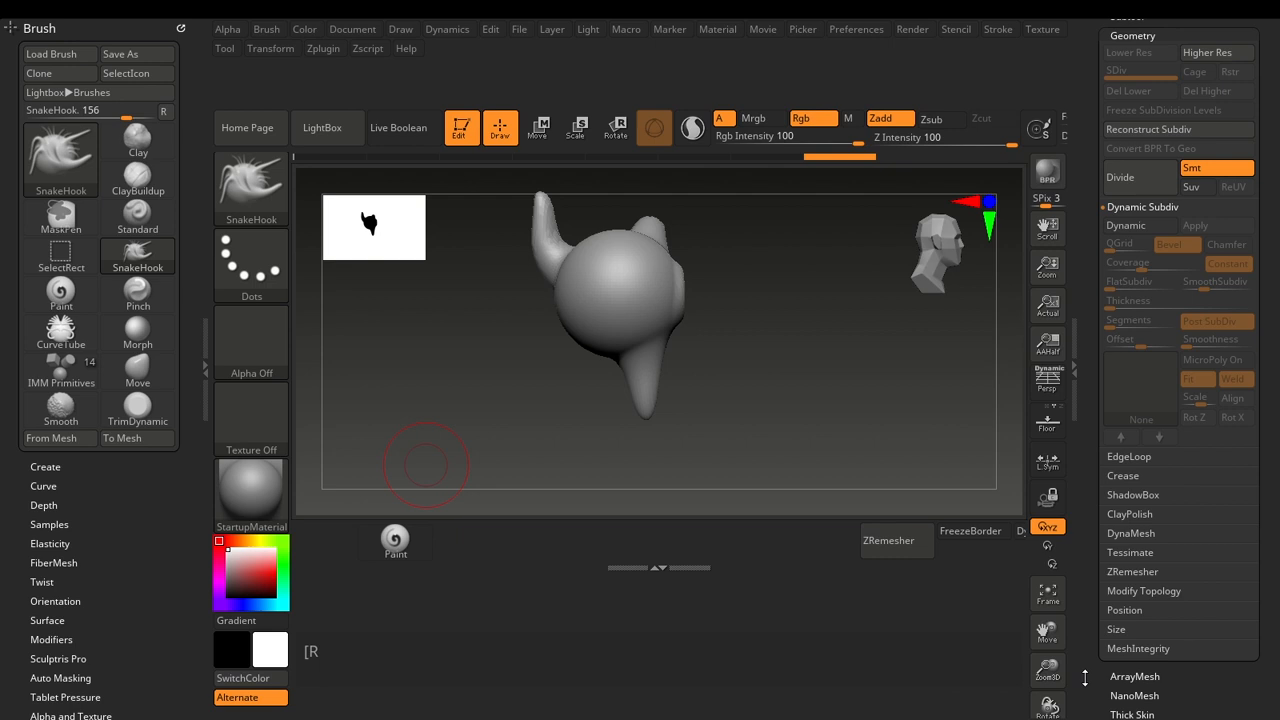
{"action": "left_click", "coordinate": [856, 30]}
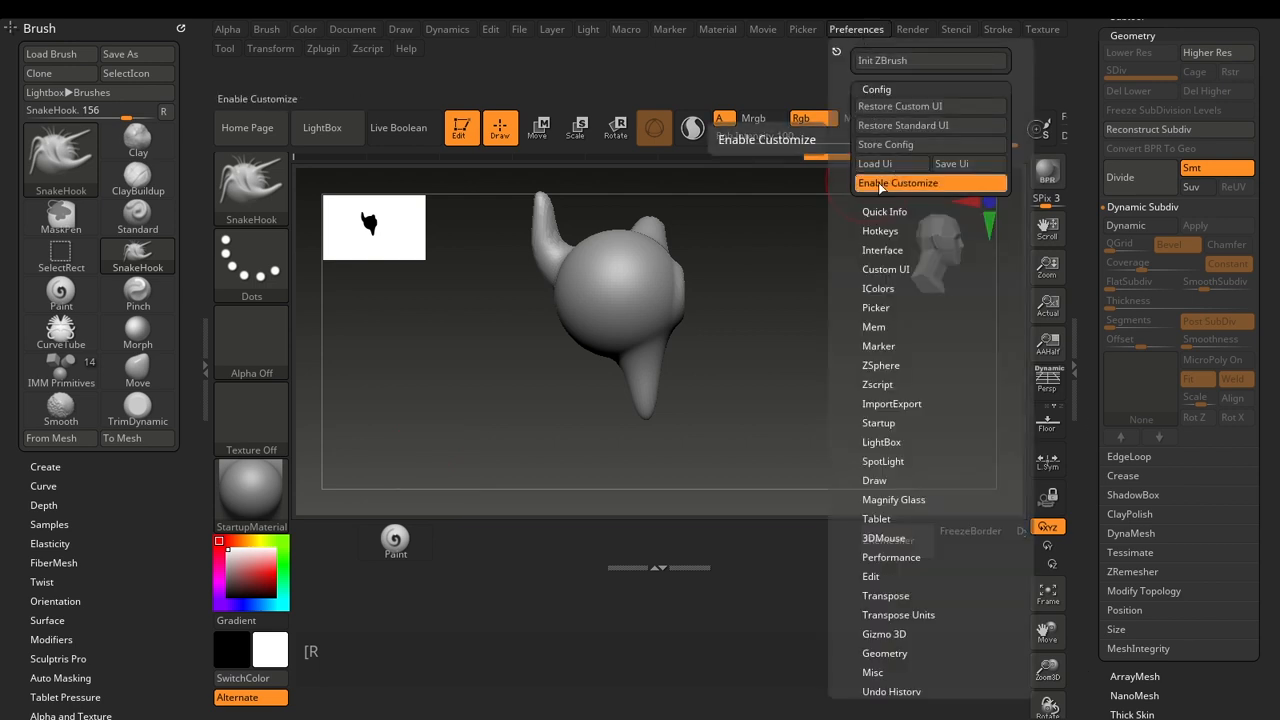
Shrink the shelf below the canvas, add the Inflate slider from the Deformation settings beside the Paint brush, and close the Brush palette tray.
{"action": "left_click", "coordinate": [661, 575]}
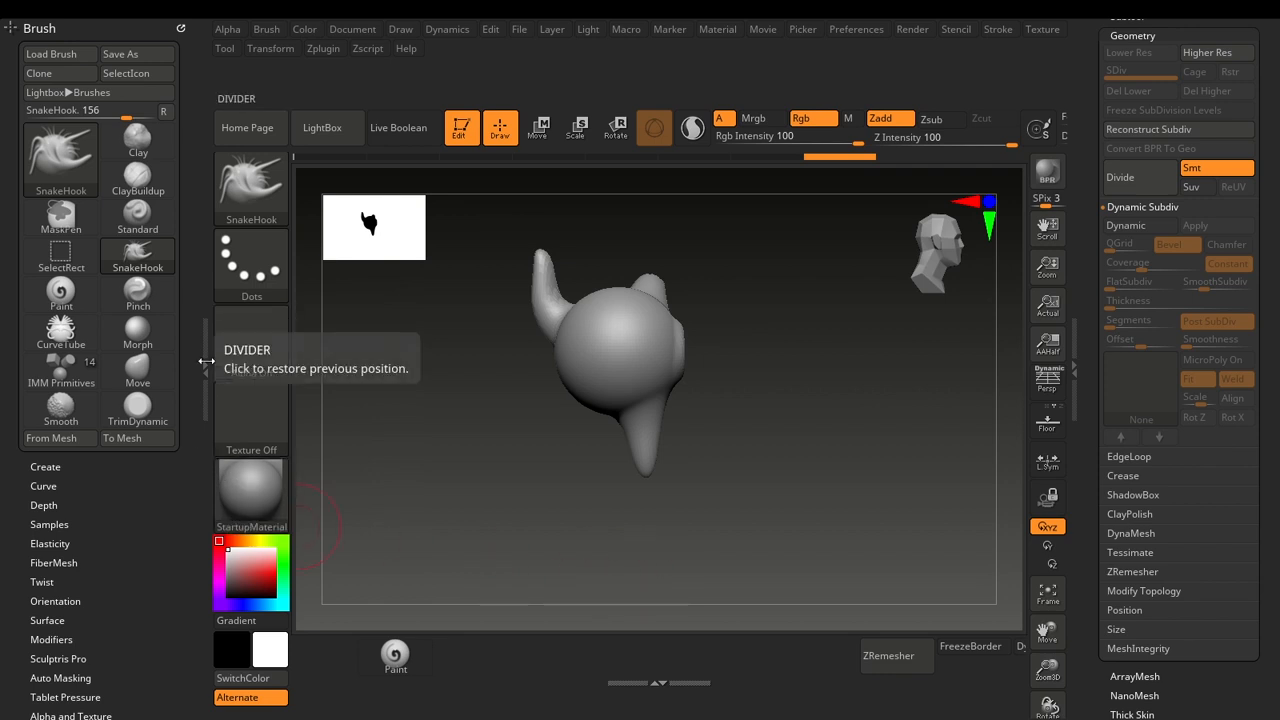
{"action": "left_click_drag", "start_coordinate": [1278, 190], "coordinate": [1278, 72]}
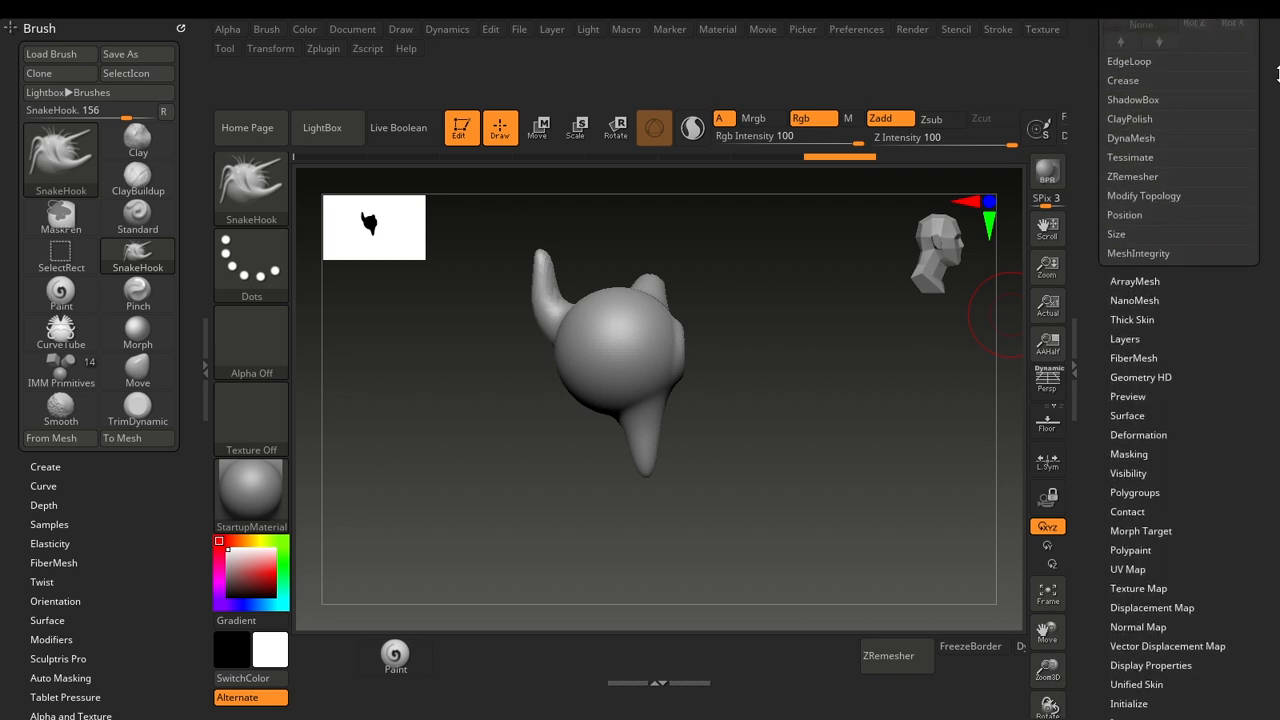
{"action": "left_click", "coordinate": [1135, 435]}
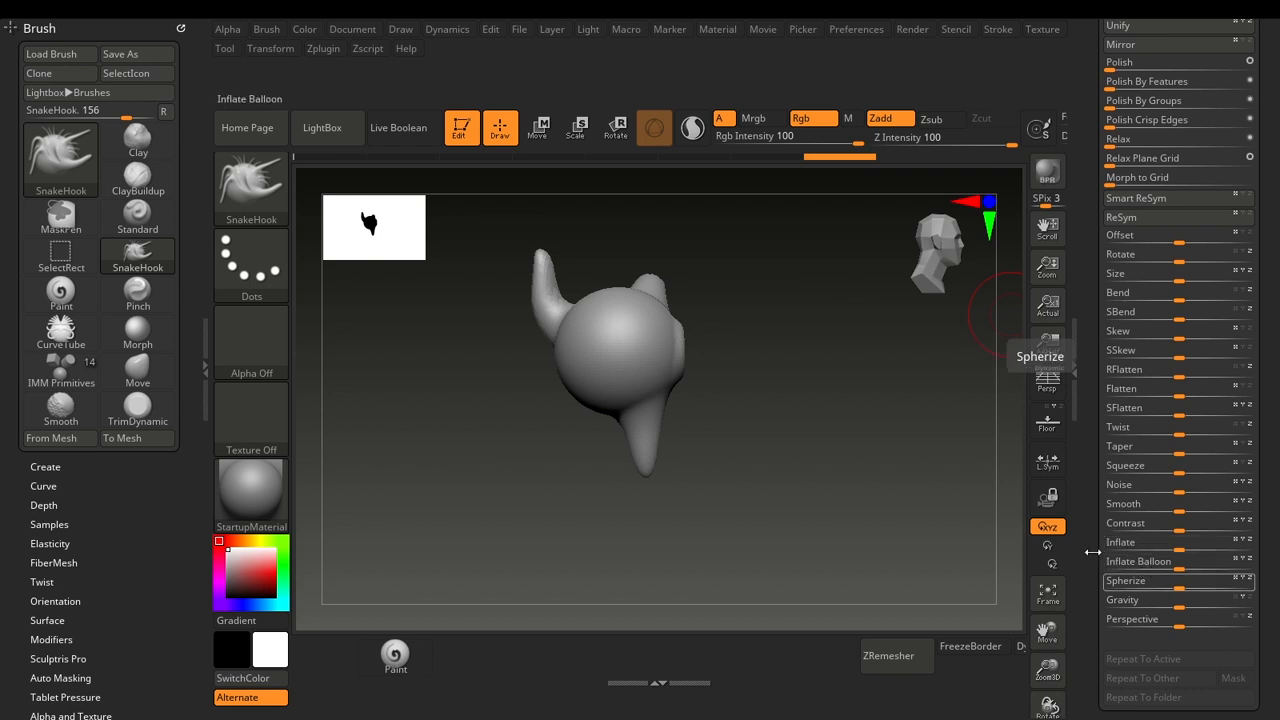
{"action": "left_click", "coordinate": [856, 29]}
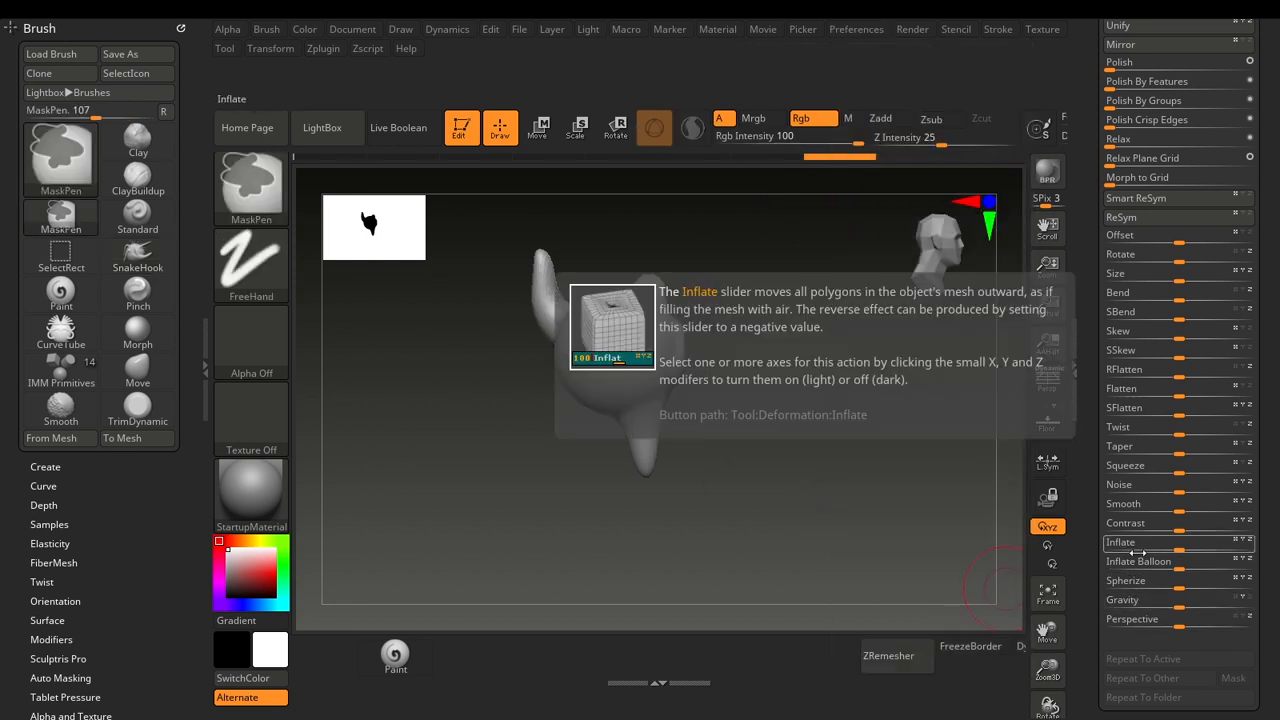
{"action": "mouse_move", "coordinate": [1138, 552]}
{"action": "left_mouse_down", "text": "ctrl+alt"}
{"action": "mouse_move", "coordinate": [594, 648]}
{"action": "mouse_move", "coordinate": [466, 653]}
{"action": "left_mouse_up", "text": "ctrl+alt"}
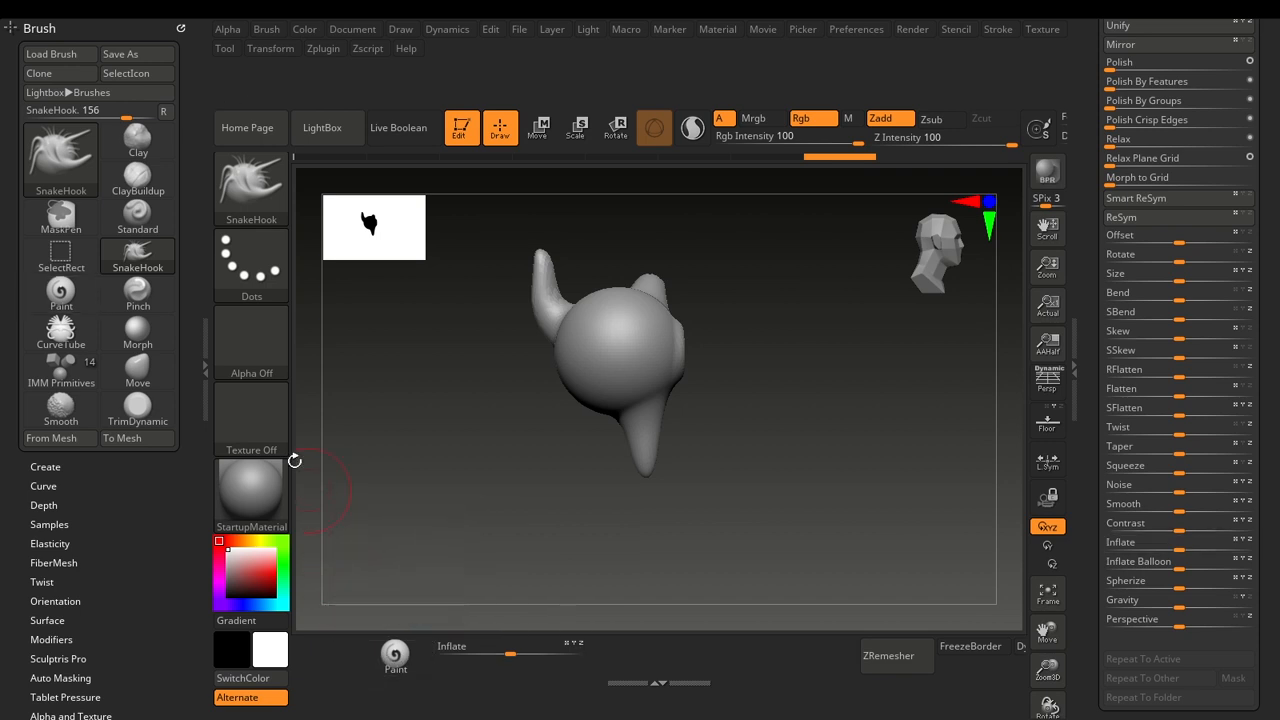
{"action": "double_click", "coordinate": [201, 344]}
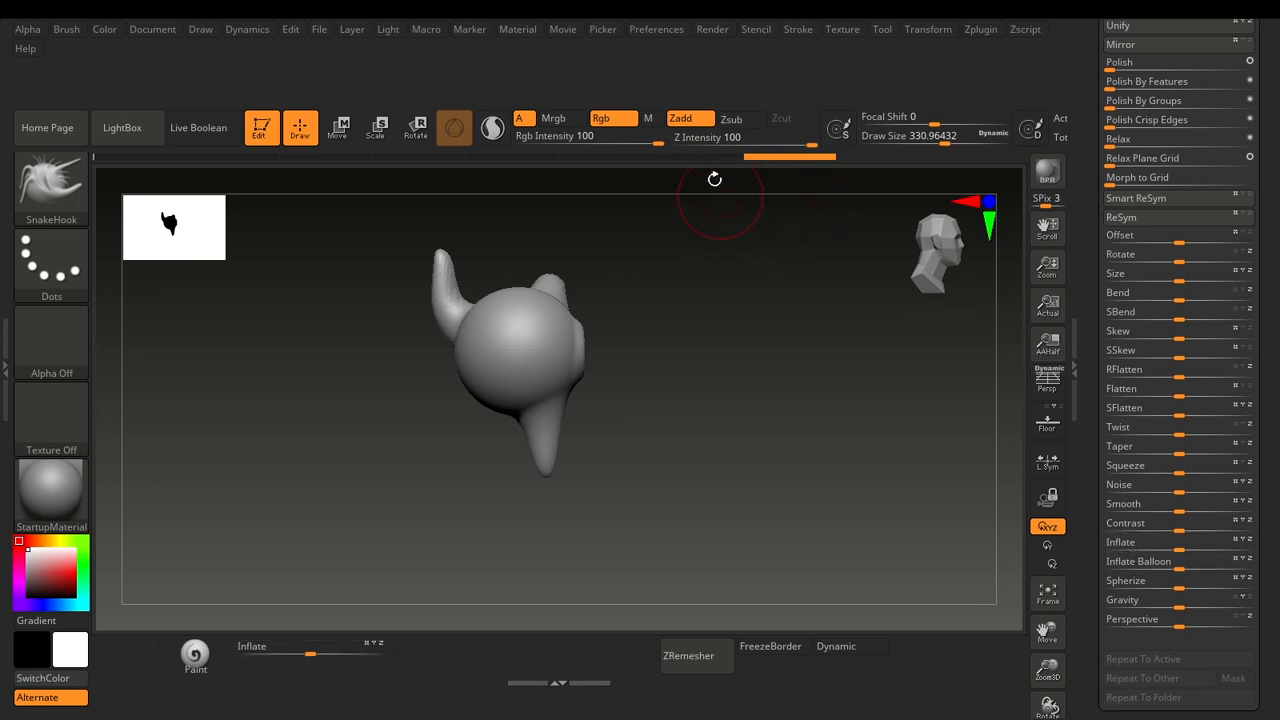
Examine the Save UI file dialog for the interface configuration and close it without saving.
{"action": "left_click", "coordinate": [673, 35]}
{"action": "left_click", "coordinate": [658, 30]}
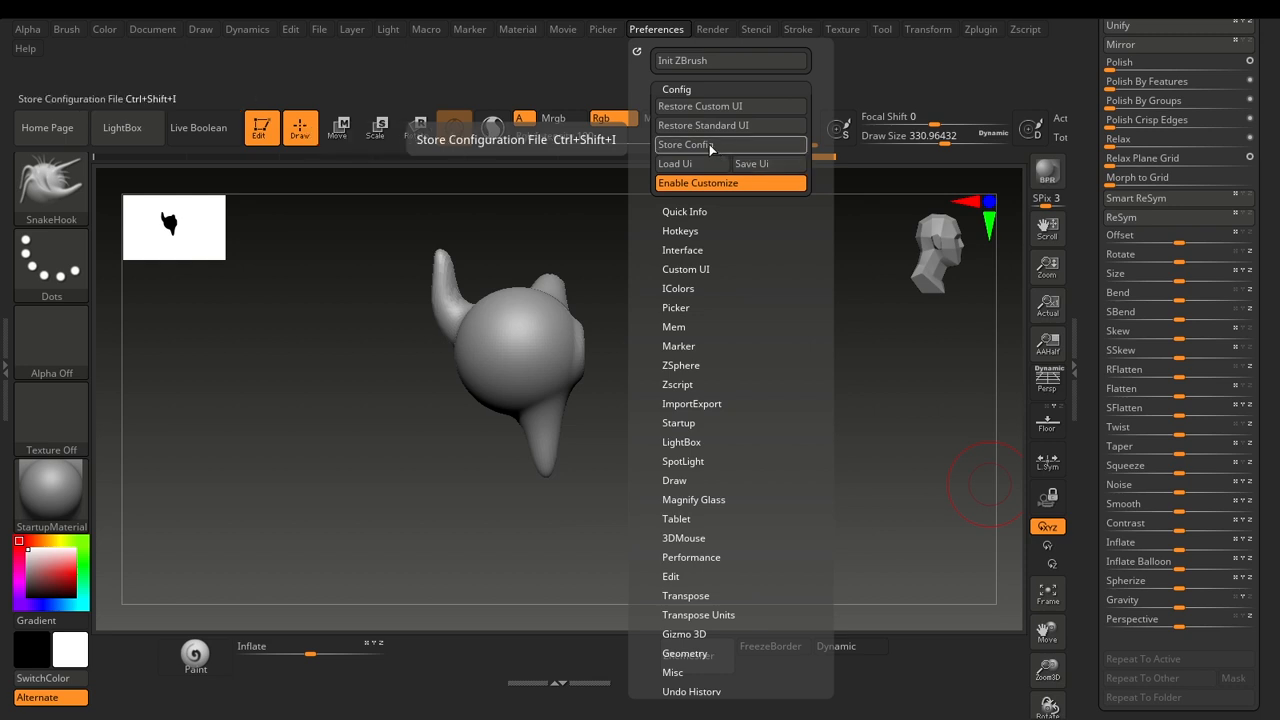
{"action": "left_click", "coordinate": [757, 171]}
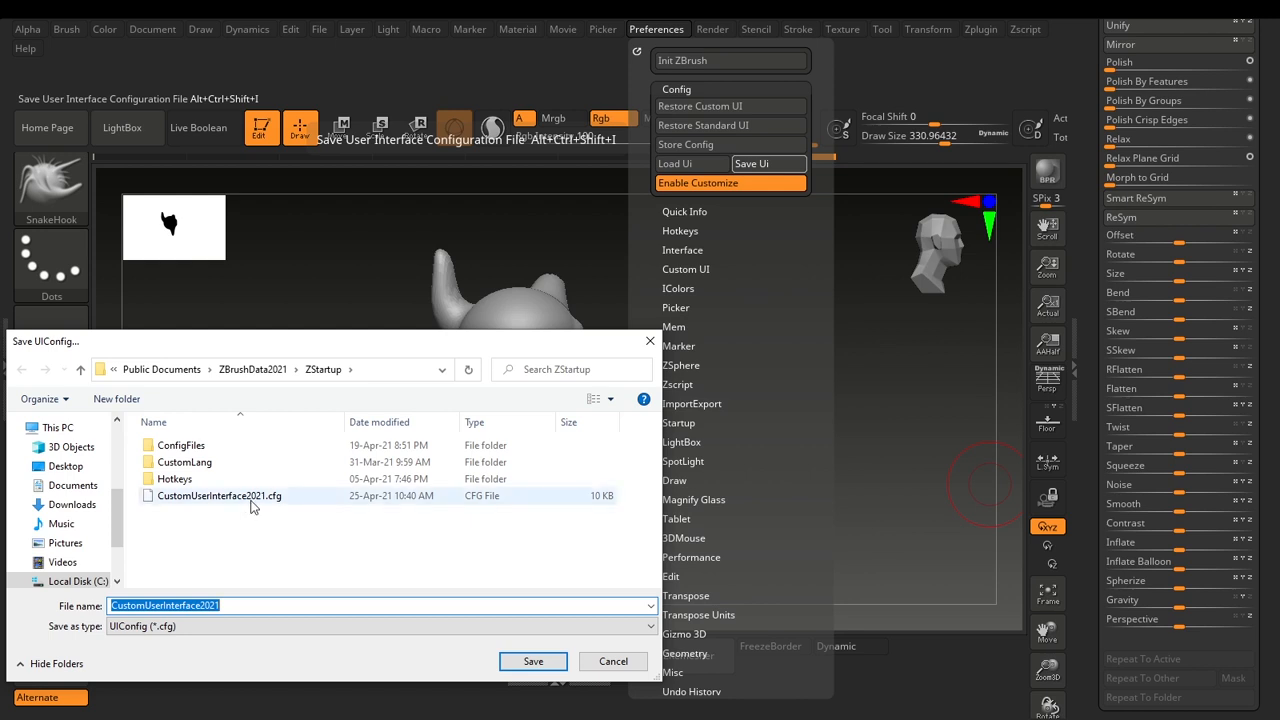
{"action": "left_click", "coordinate": [610, 660]}
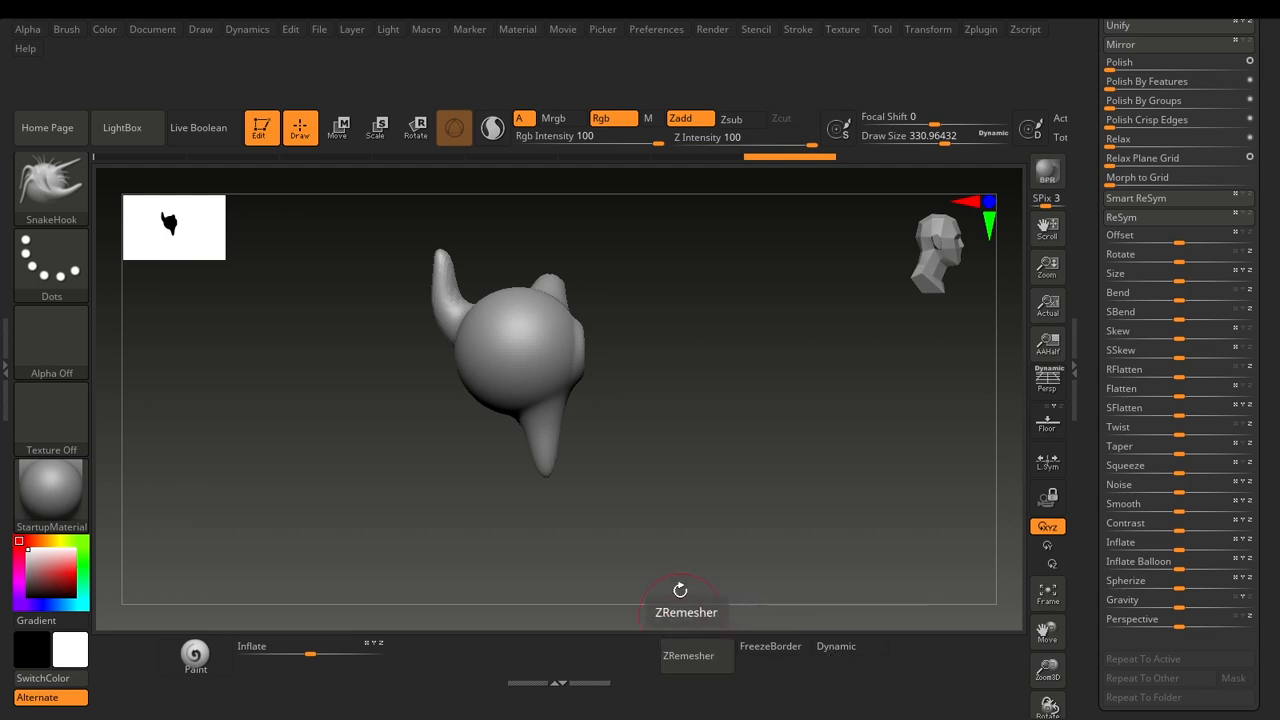
{"action": "left_click", "coordinate": [670, 30]}
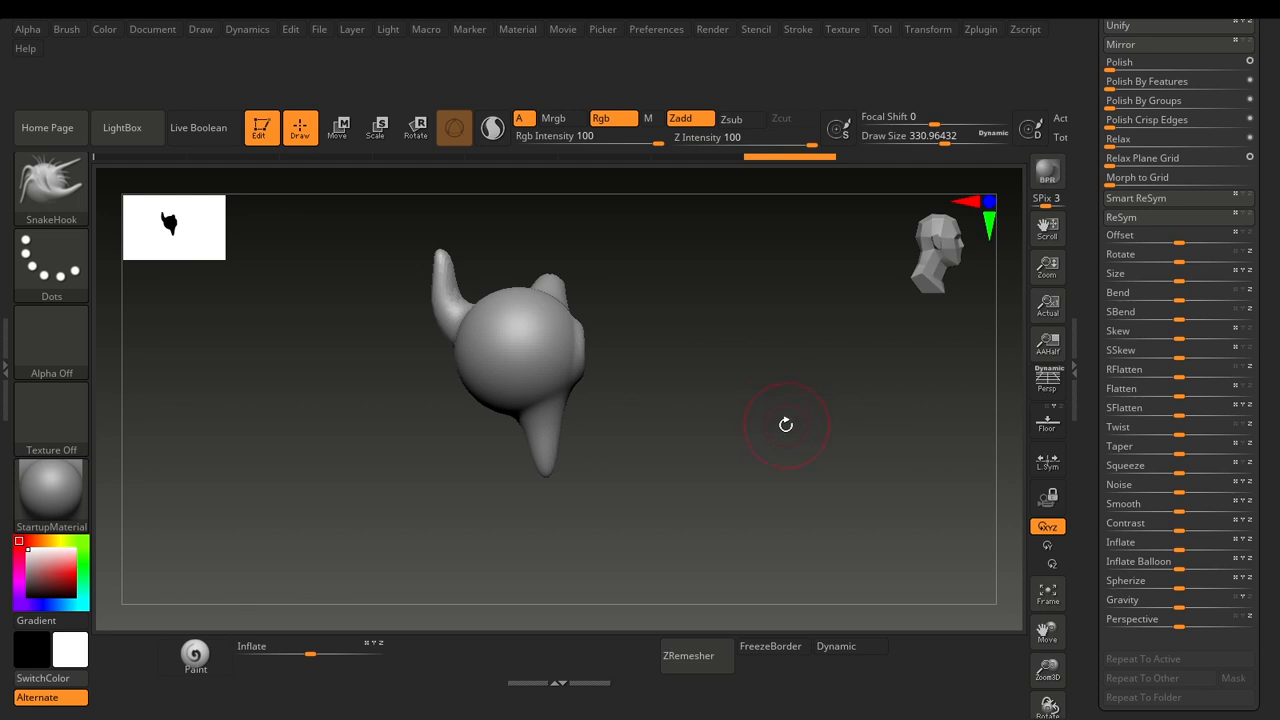
{"action": "left_click_drag", "start_coordinate": [781, 426], "coordinate": [797, 431]}
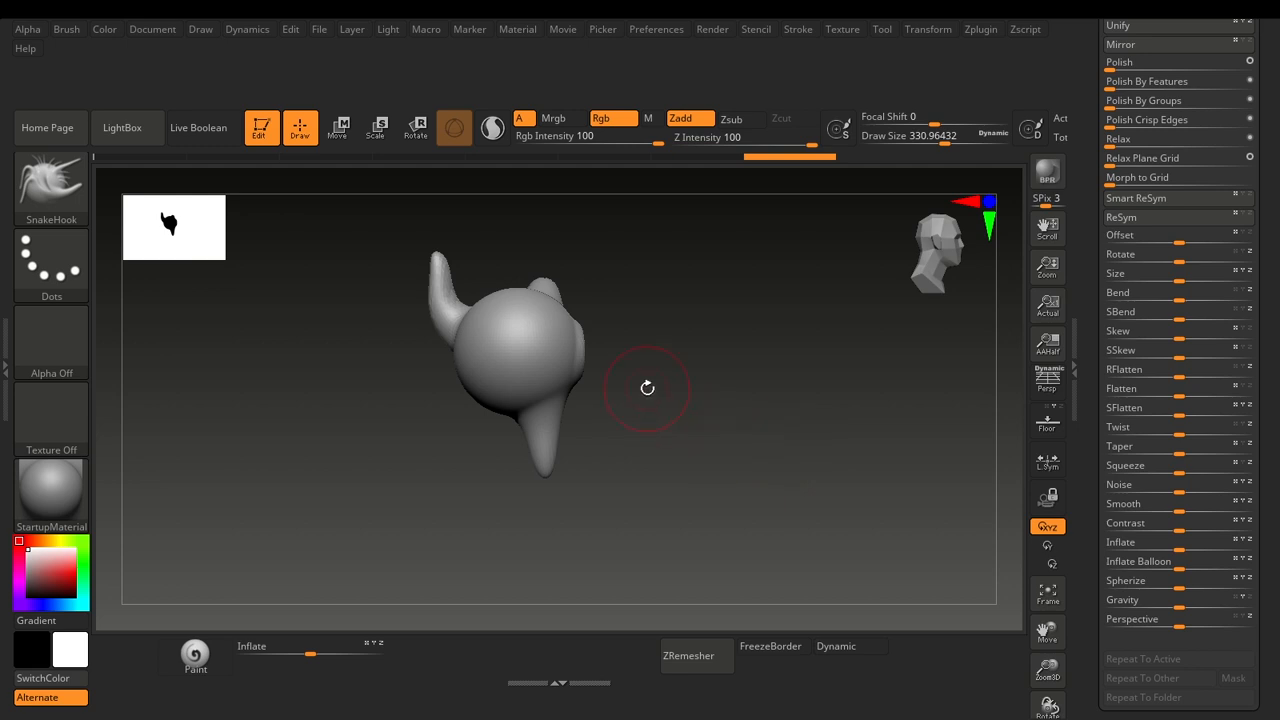
{"action": "left_click_drag", "start_coordinate": [705, 413], "coordinate": [792, 447]}
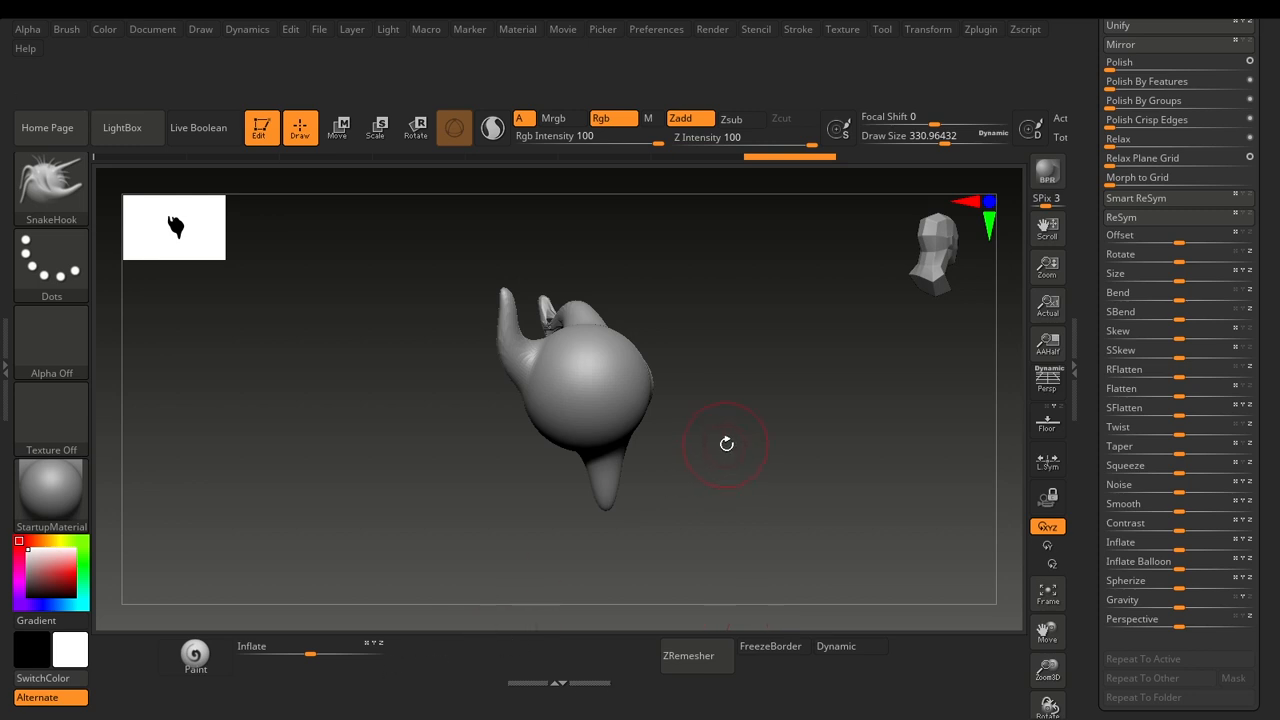
{"action": "left_click_drag", "start_coordinate": [727, 444], "coordinate": [714, 323]}
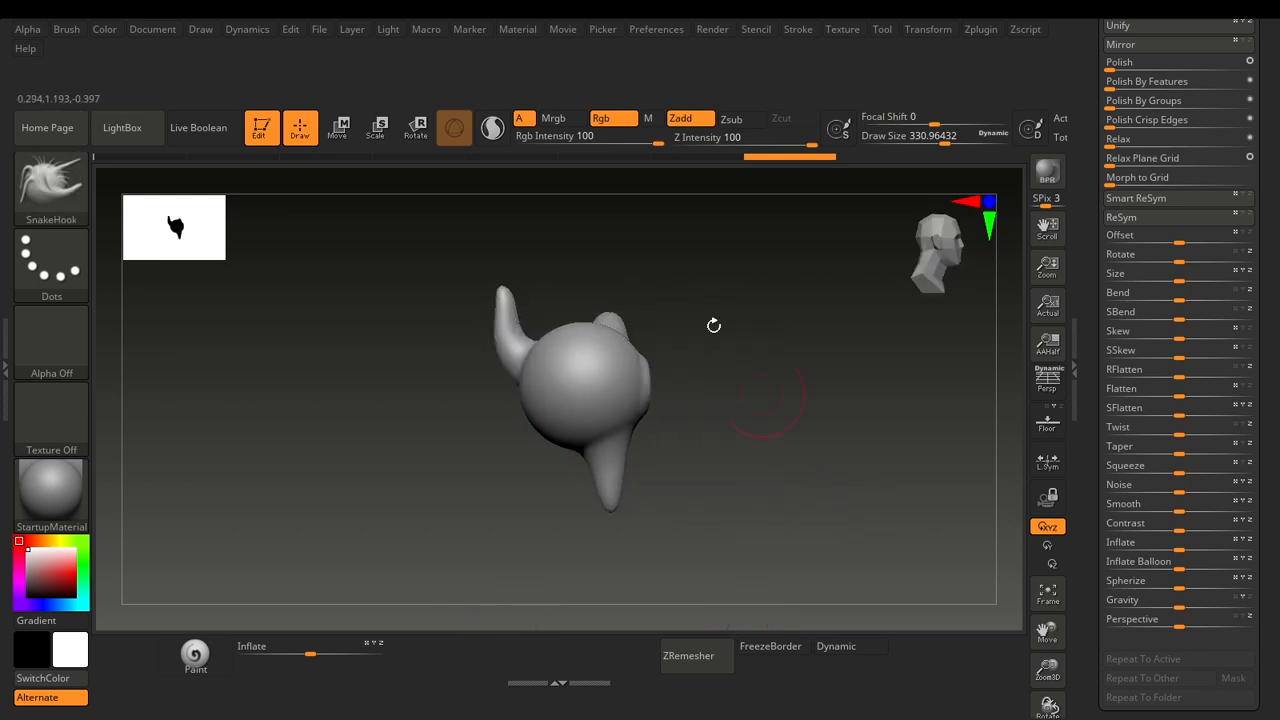
Turn off Enable Customize to lock the interface layout, and expand the Hotkeys preferences.
{"action": "left_click", "coordinate": [656, 29]}
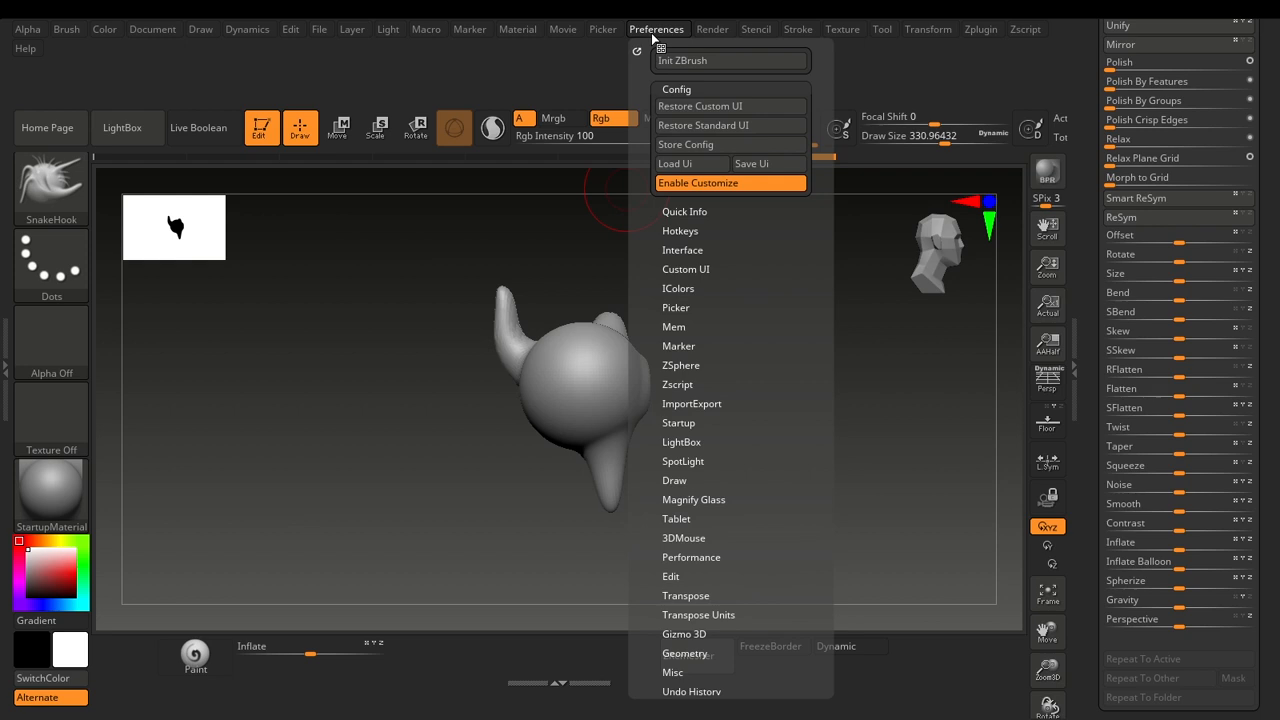
{"action": "left_click", "coordinate": [697, 184]}
{"action": "left_click", "coordinate": [688, 230]}
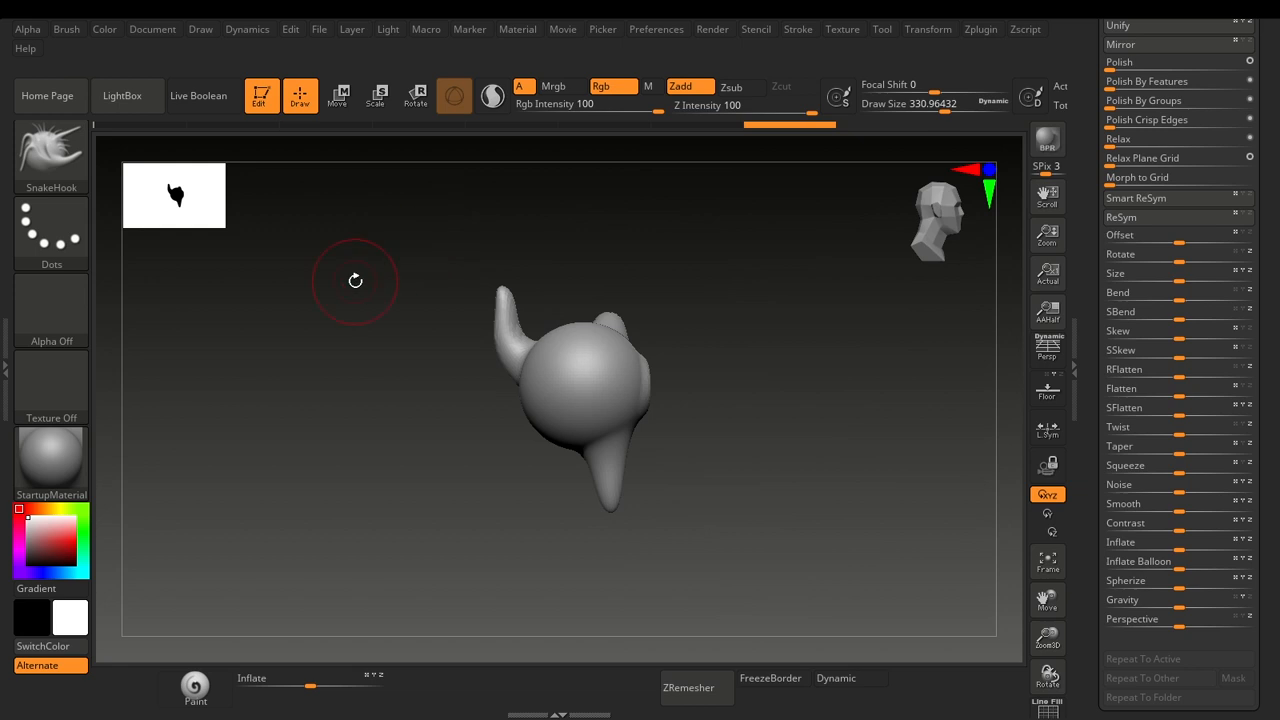
Select the Move brush with its brush shortcut sequence.
{"action": "key", "text": "b"}
{"action": "key", "text": "c"}
{"action": "key", "text": "b"}
{"action": "key", "text": "b"}
{"action": "key", "text": "m"}
{"action": "key", "text": "v"}
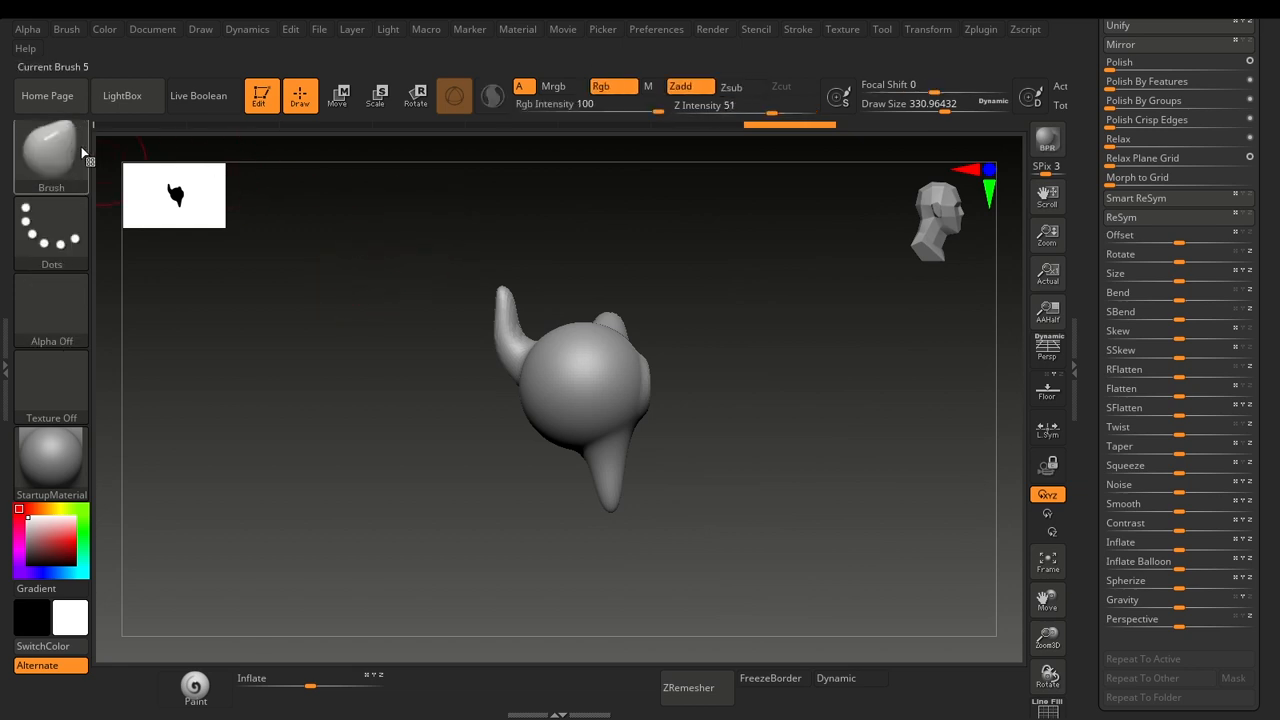
Expand the Config preferences, examine the Load UI file dialog, and close it without loading a configuration.
{"action": "left_click", "coordinate": [659, 33]}
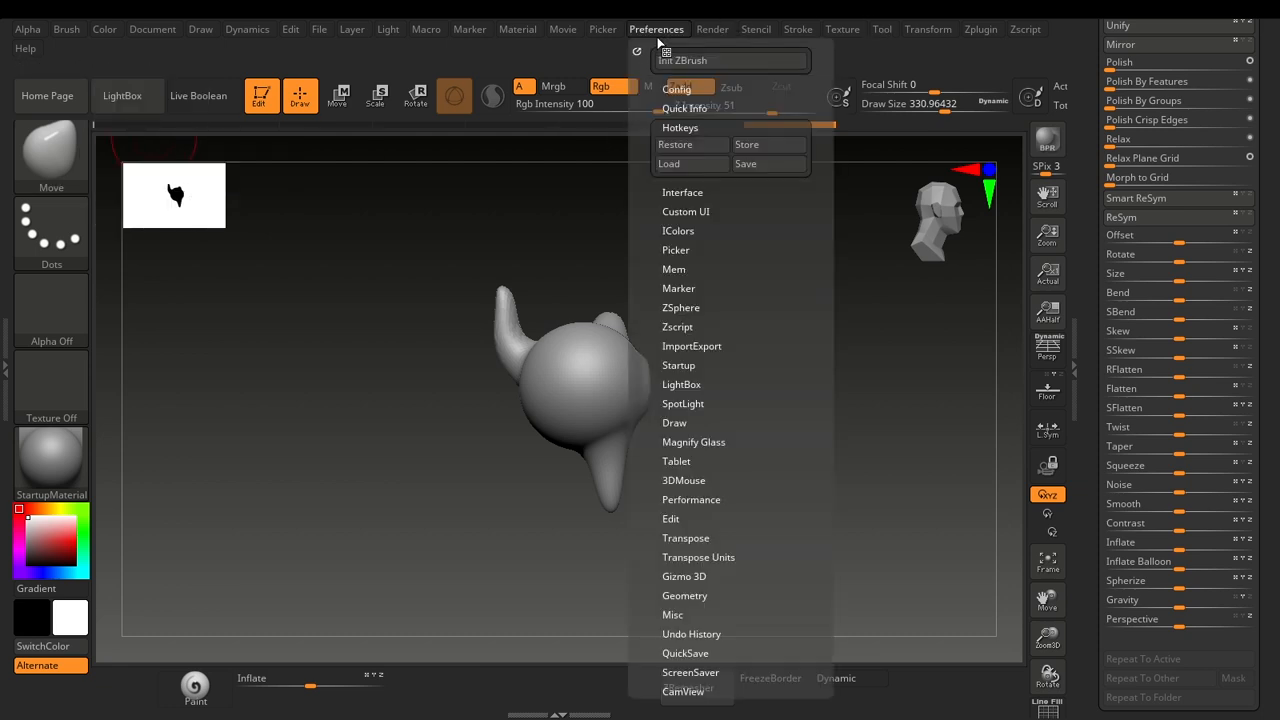
{"action": "left_click", "coordinate": [677, 90]}
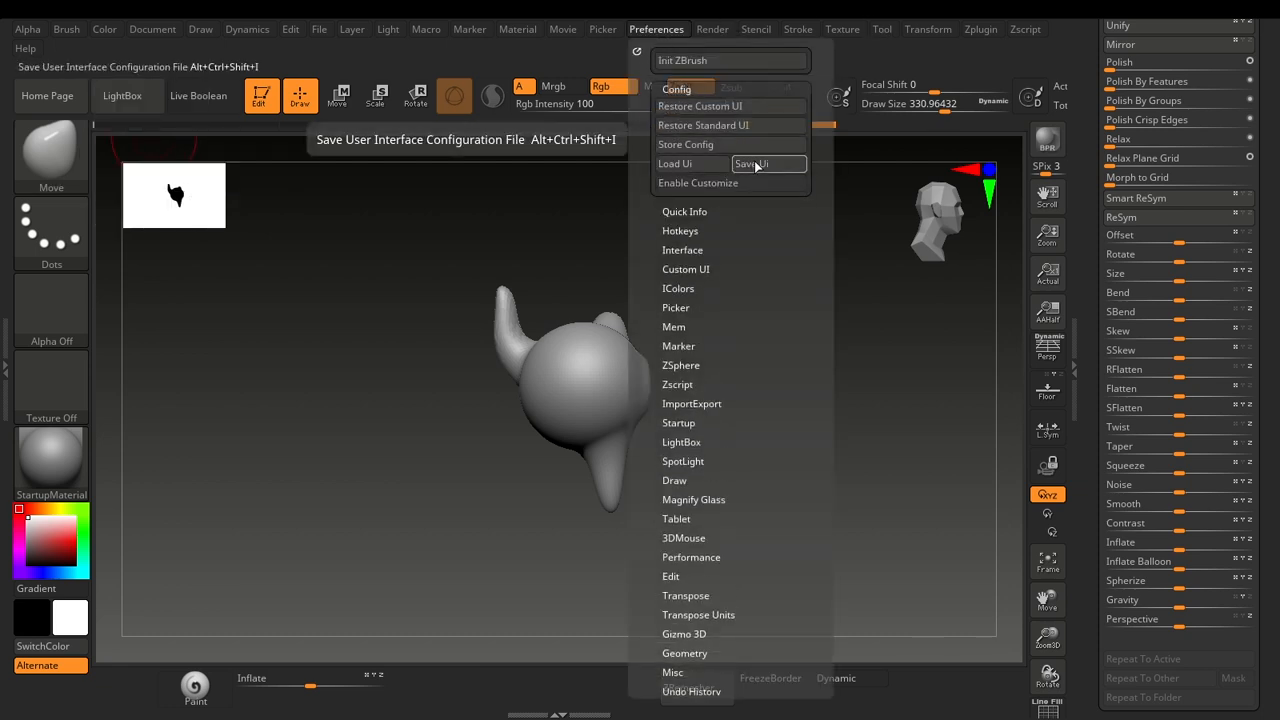
{"action": "left_click", "coordinate": [695, 170]}
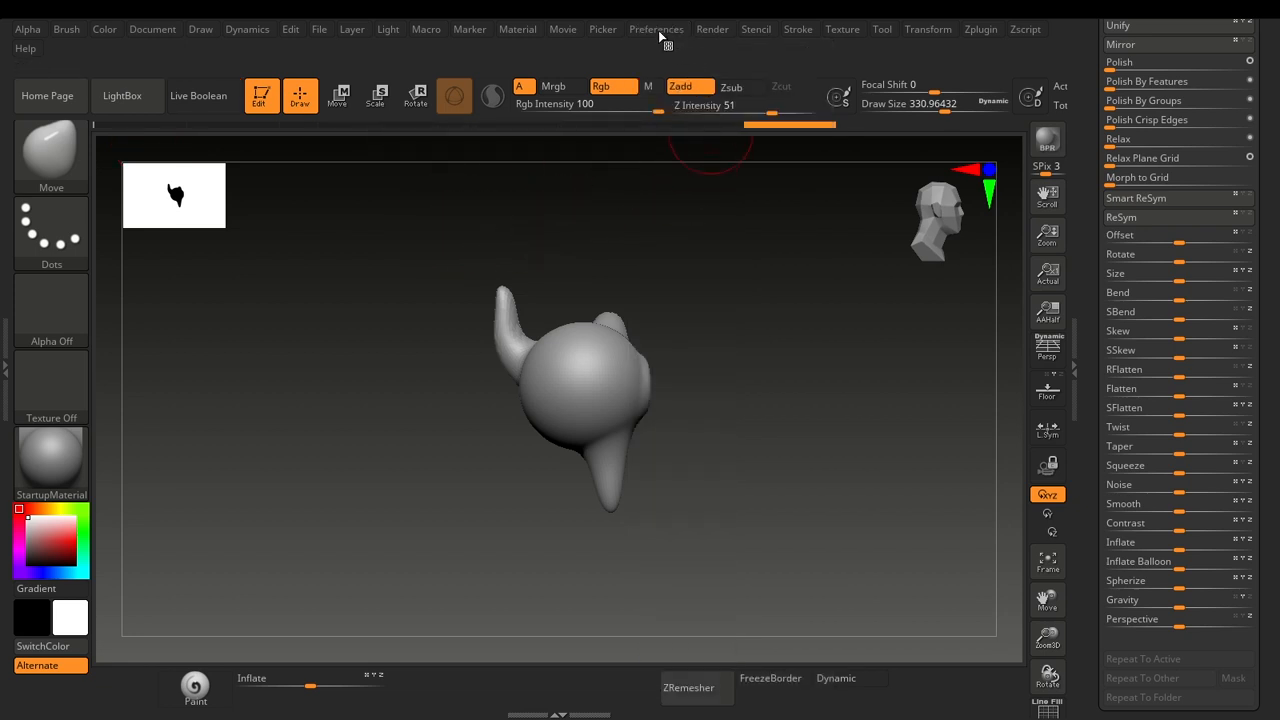
{"action": "left_click", "coordinate": [658, 30]}
{"action": "left_click", "coordinate": [678, 164]}
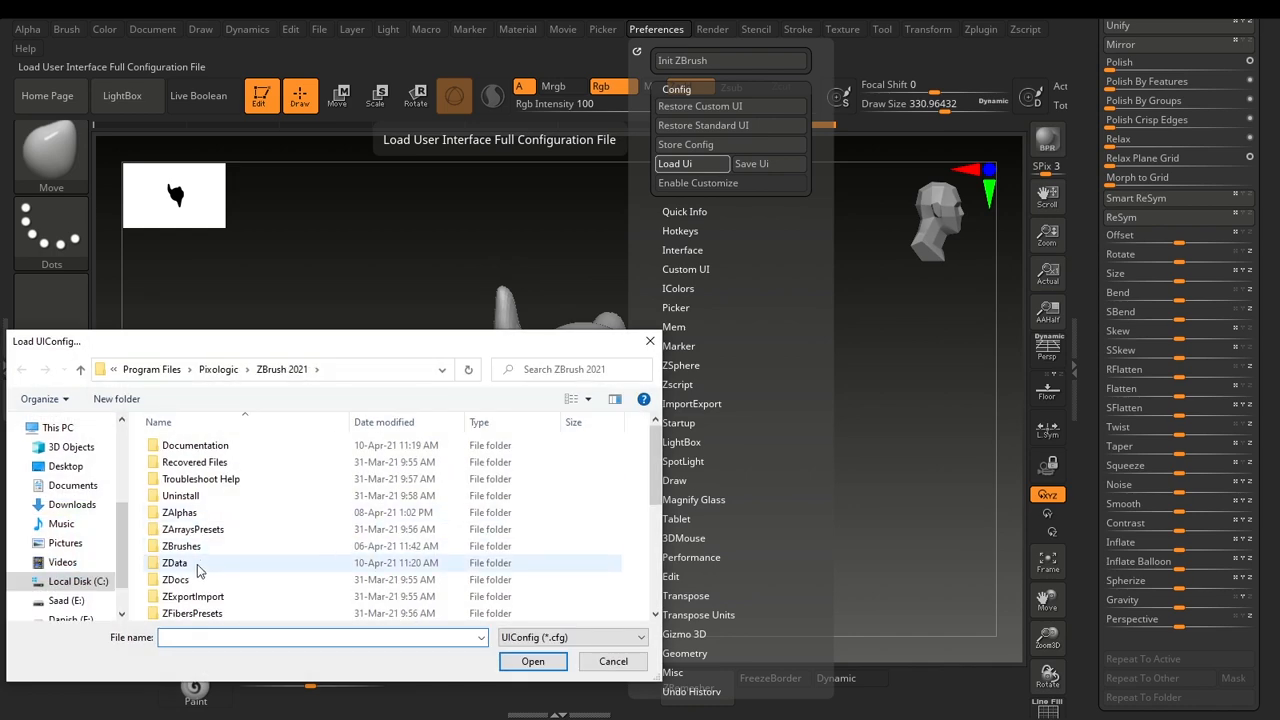
{"action": "left_click", "coordinate": [600, 662]}
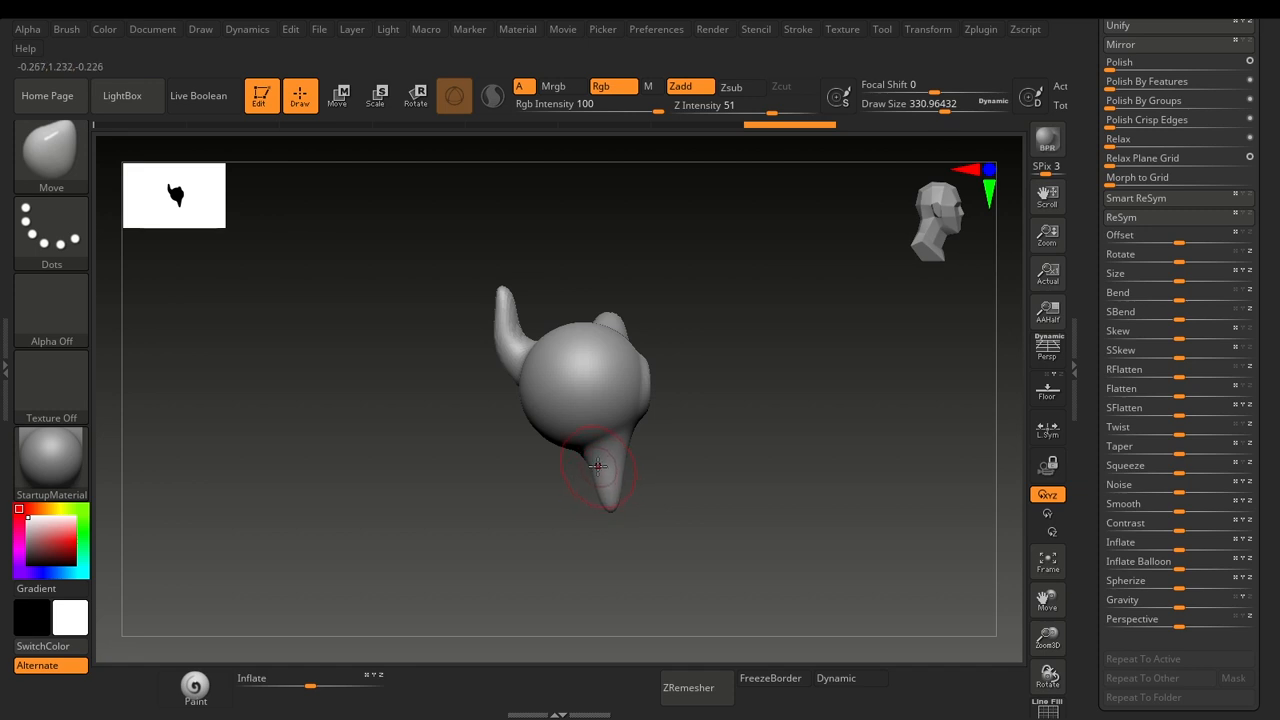
Restore the shelf area below the canvas to its enlarged height.
{"action": "left_click", "coordinate": [548, 712]}
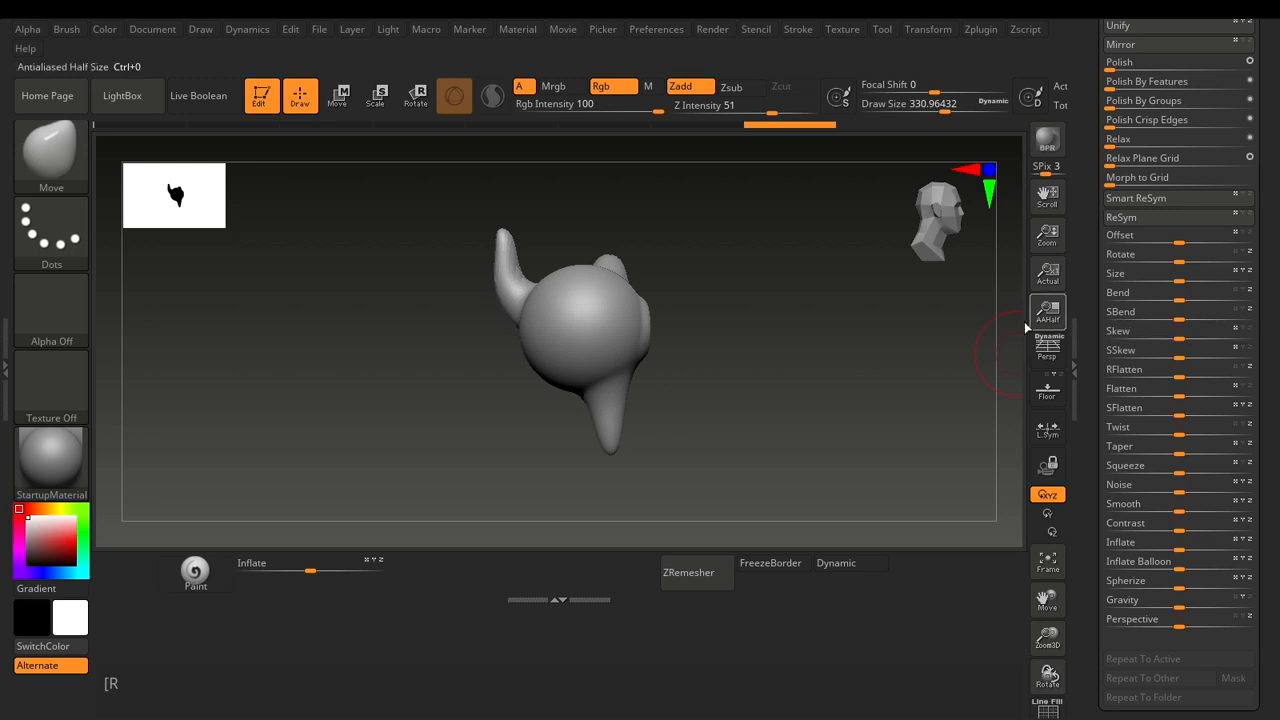
{"action": "left_click", "coordinate": [689, 575]}
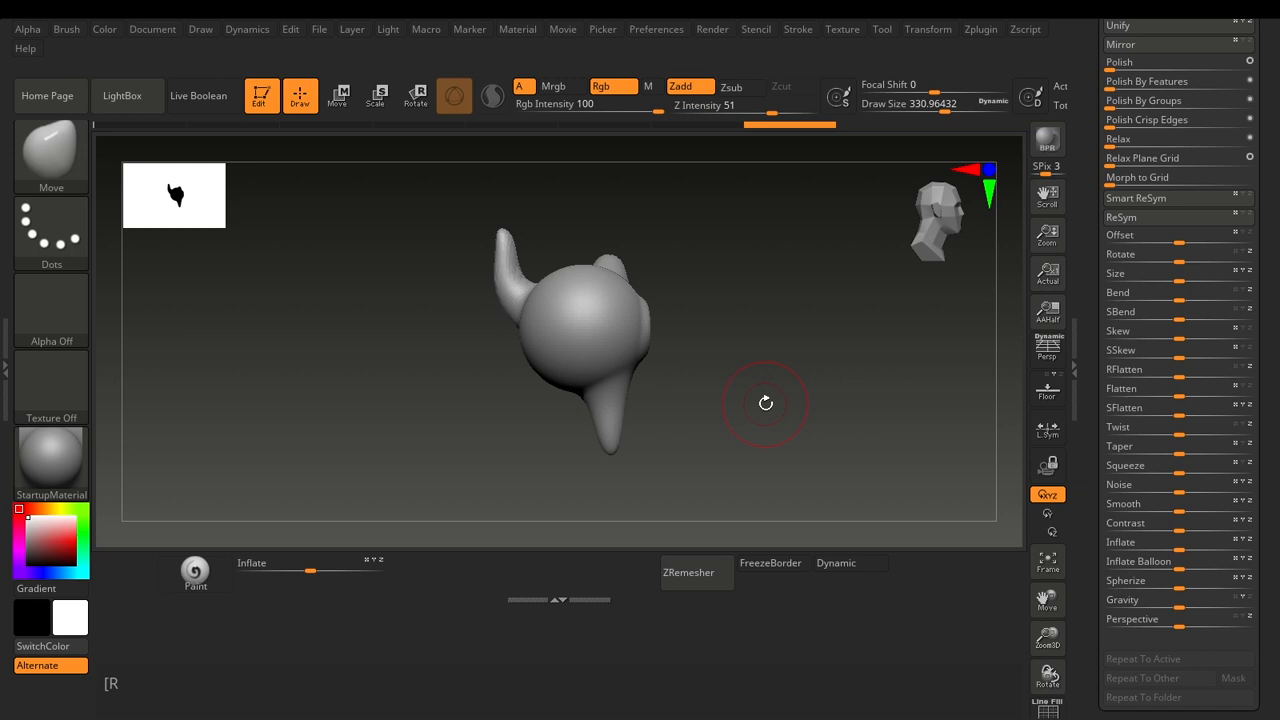
{"action": "mouse_move", "coordinate": [874, 369]}
{"action": "left_mouse_down"}
{"action": "mouse_move", "coordinate": [703, 371]}
{"action": "mouse_move", "coordinate": [862, 359]}
{"action": "left_mouse_up"}
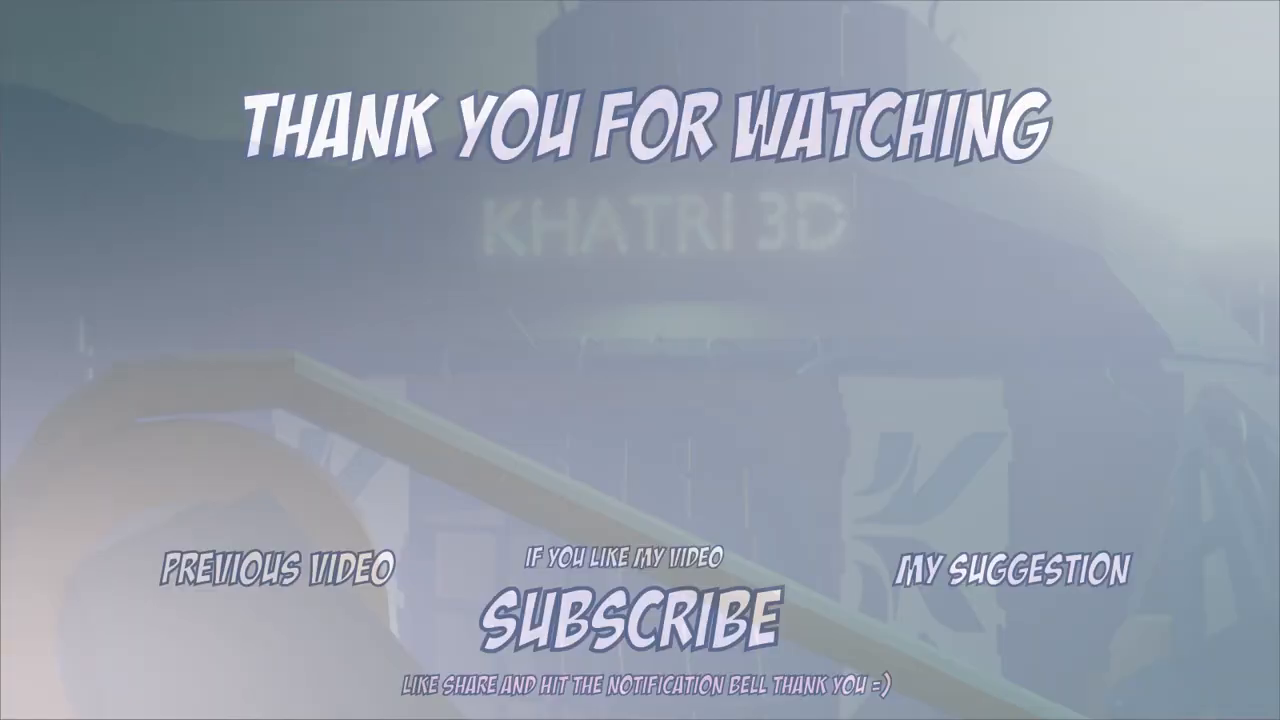